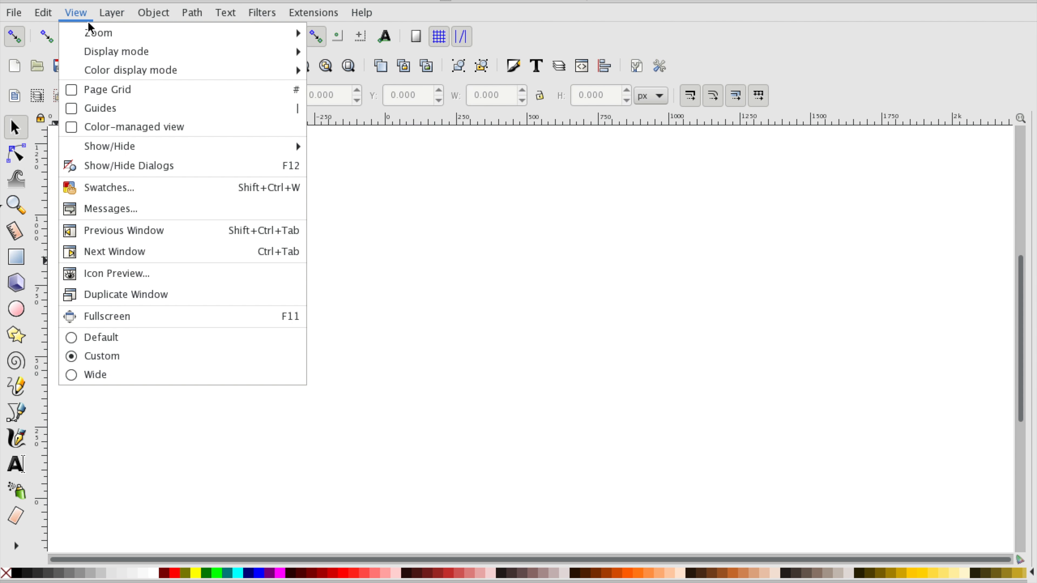
Set the canvas zoom to 1:1 and look over the guitar reference image bitmap1.png
{"action": "mouse_move", "coordinate": [274, 29]}
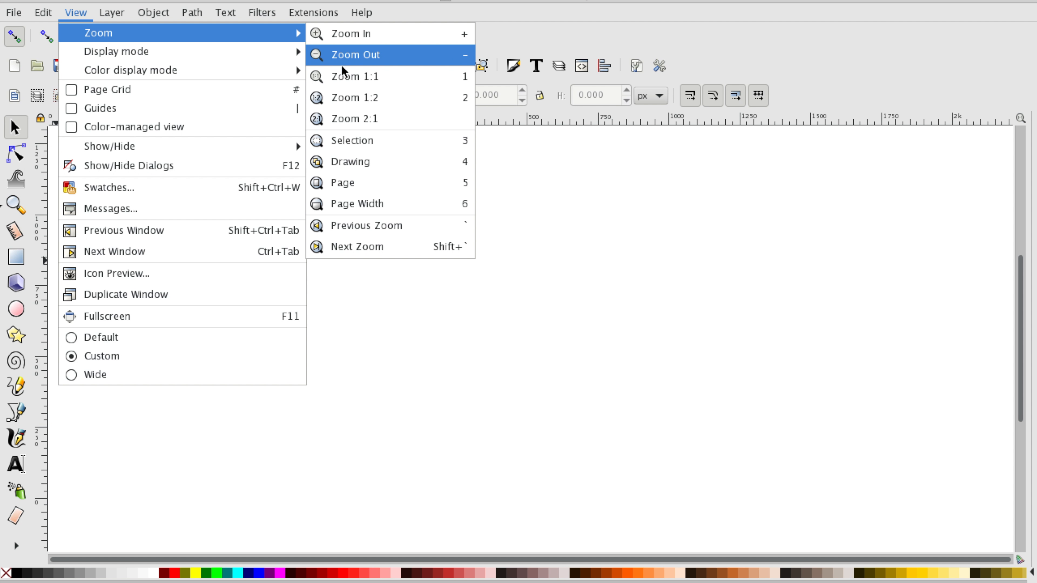
{"action": "left_click", "coordinate": [430, 77]}
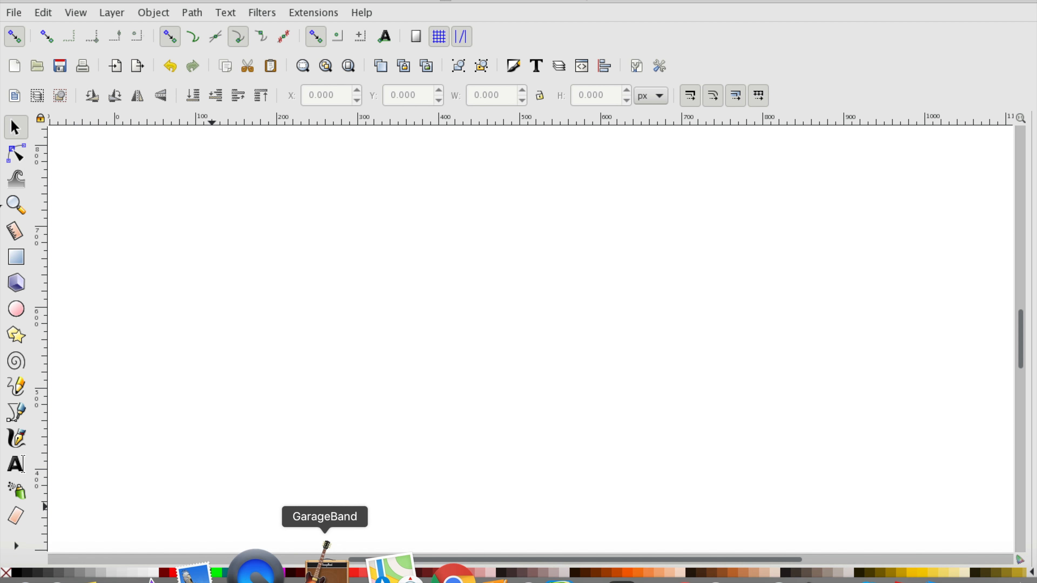
{"action": "left_click", "coordinate": [921, 569]}
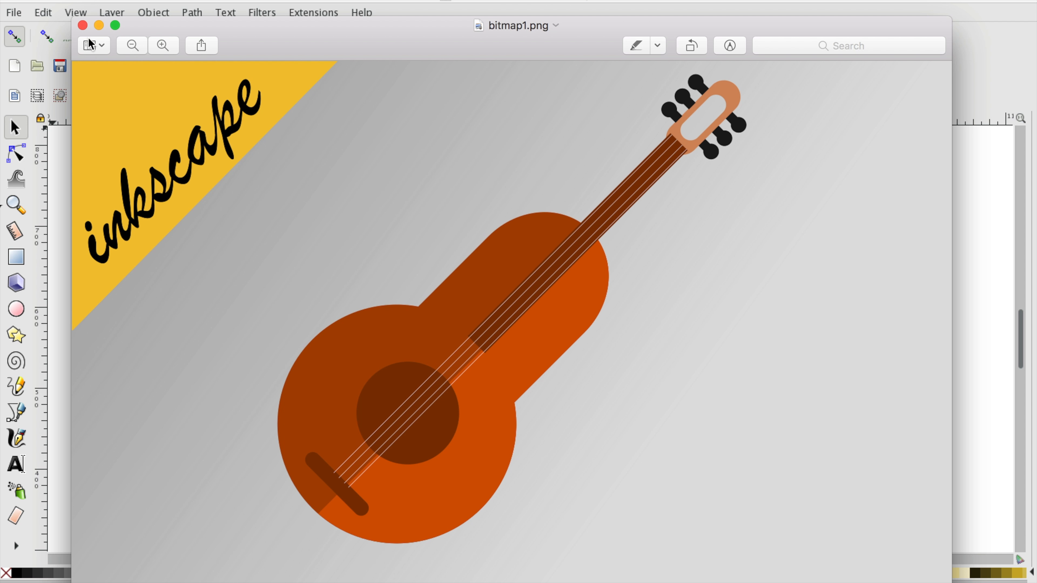
{"action": "left_click", "coordinate": [98, 25]}
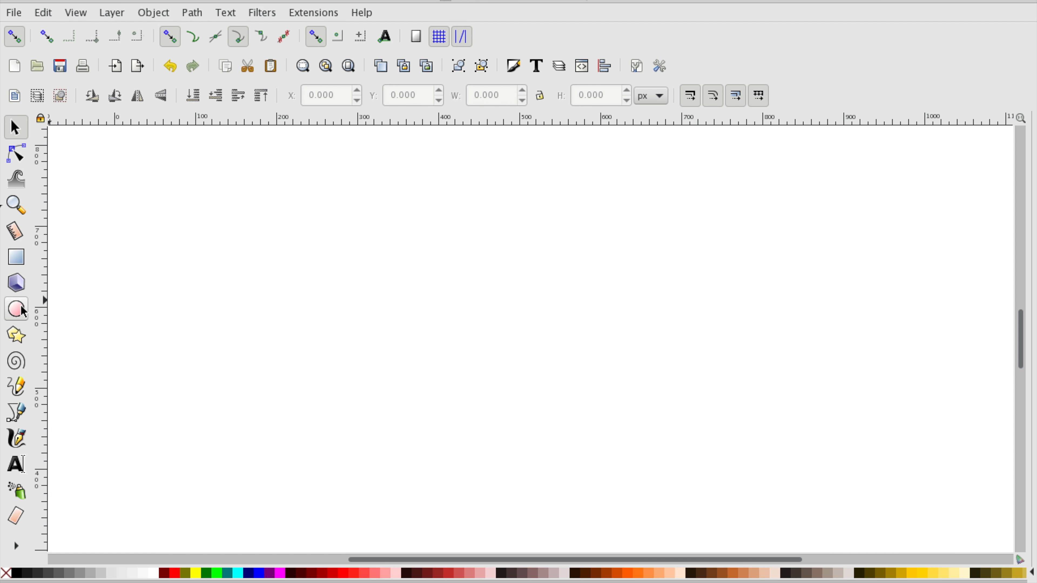
Draw a circle near the middle of the canvas and enlarge it to about 244 px in diameter
{"action": "scroll", "coordinate": [286, 574], "scroll_direction": "right", "scroll_amount": 6}
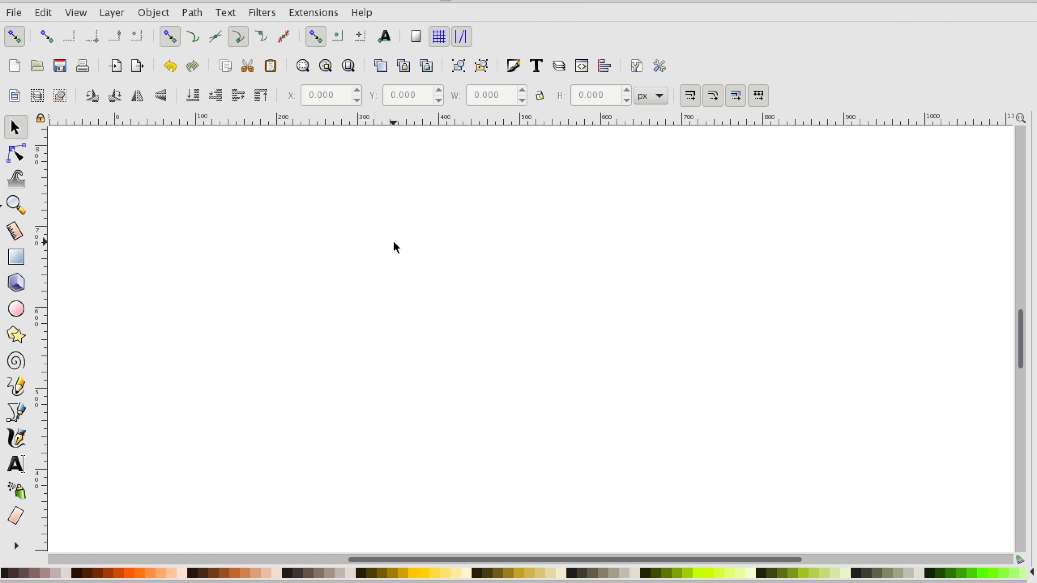
{"action": "left_click", "coordinate": [15, 309]}
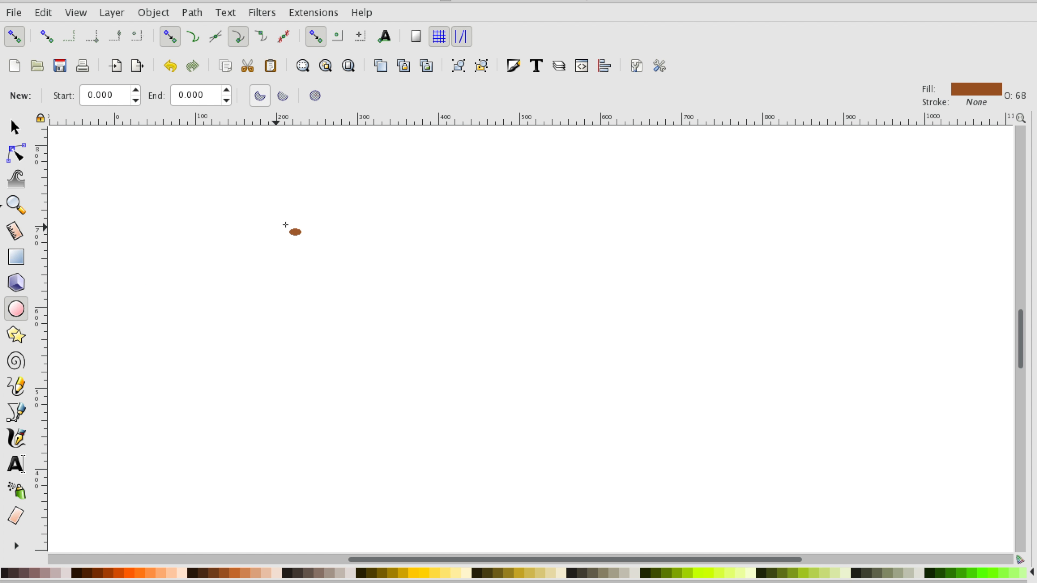
{"action": "left_click_drag", "start_coordinate": [347, 246], "coordinate": [435, 356]}
{"action": "left_click", "coordinate": [15, 128]}
{"action": "left_click_drag", "start_coordinate": [290, 216], "coordinate": [546, 489]}
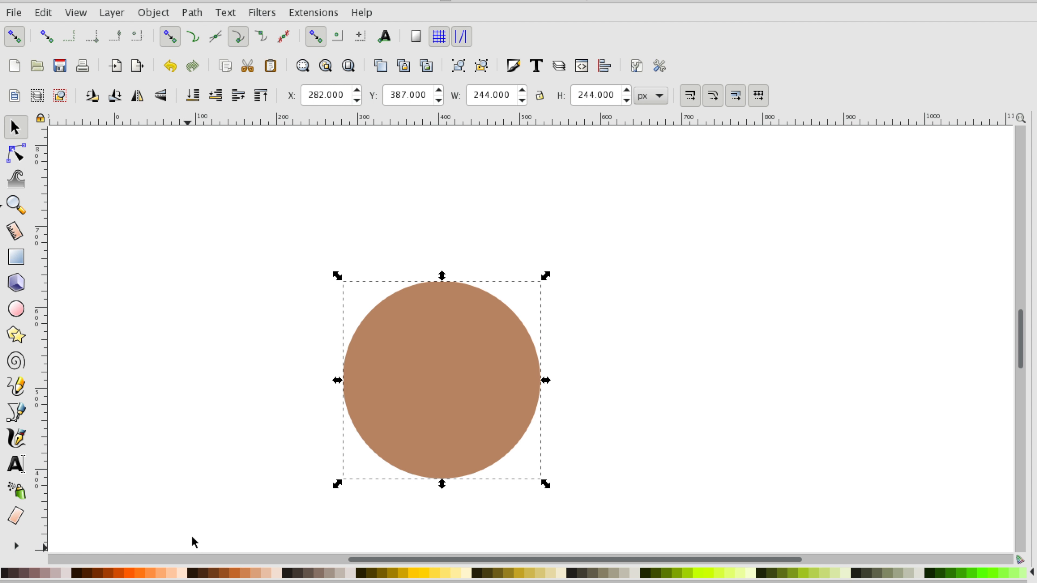
Fill the circle with orange-brown c87137ff and raise its opacity to 100%
{"action": "left_click", "coordinate": [233, 573]}
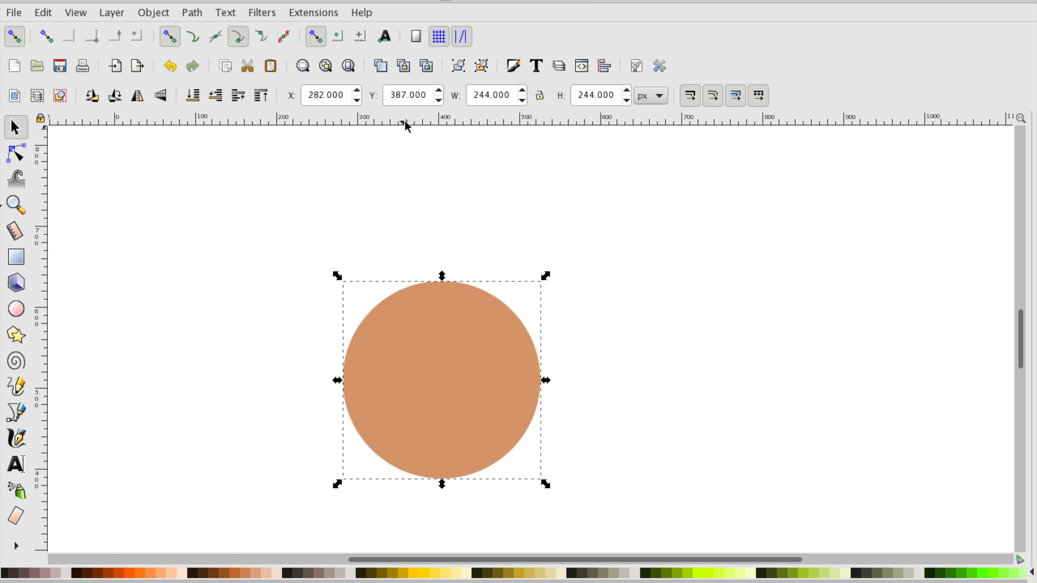
{"action": "left_click", "coordinate": [514, 66]}
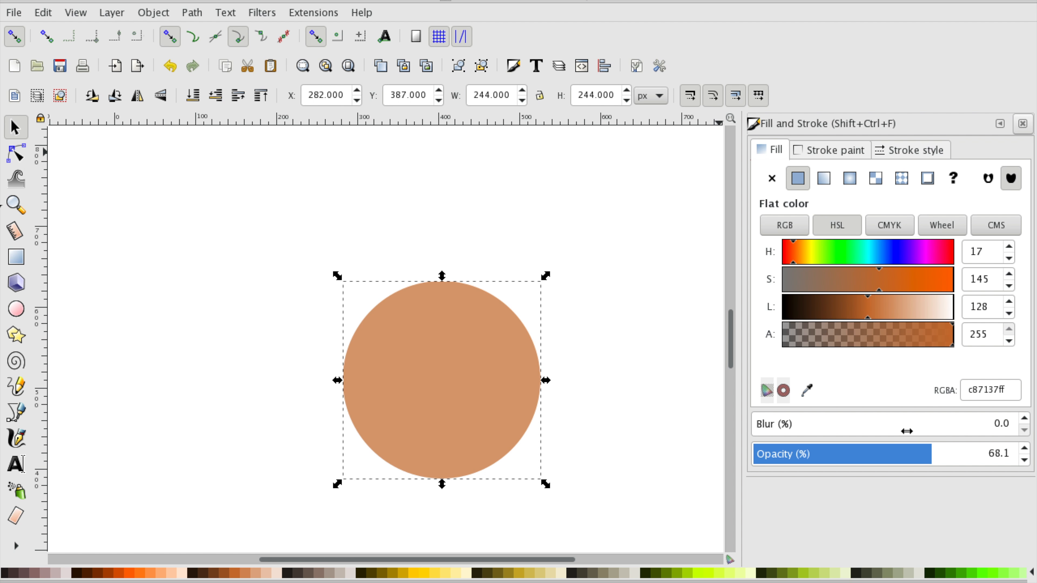
{"action": "left_click_drag", "start_coordinate": [935, 453], "coordinate": [1021, 453]}
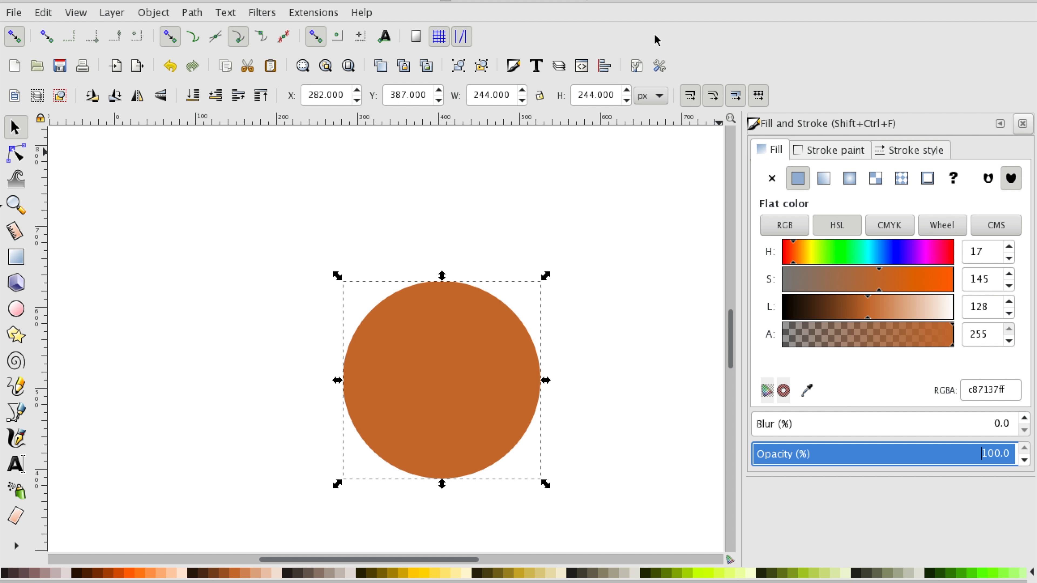
{"action": "left_click", "coordinate": [1022, 123]}
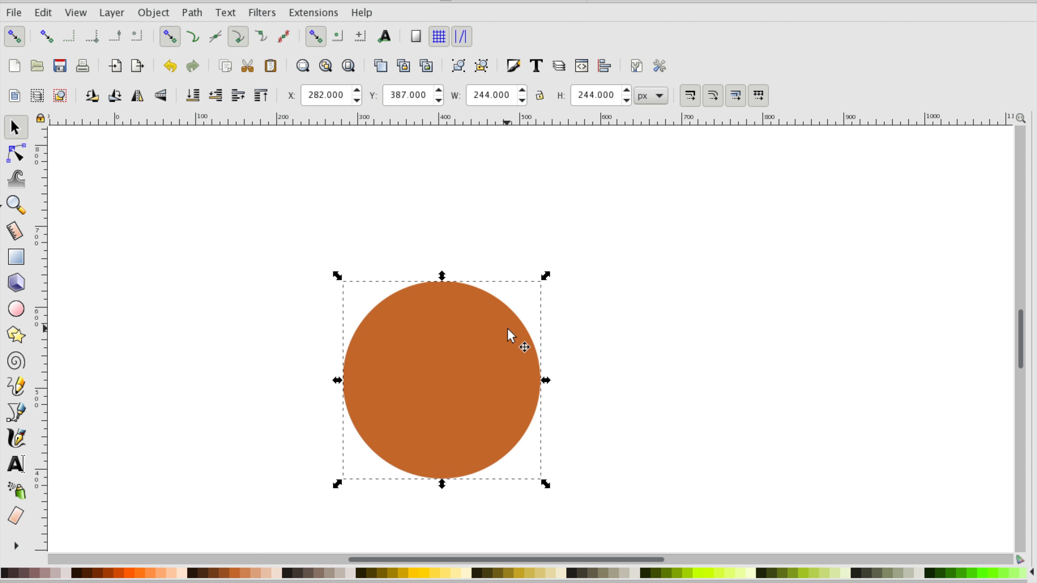
Move the circle to about X 304, Y 390 px and draw a rectangle about 61 by 93 px to its upper left
{"action": "left_click_drag", "start_coordinate": [443, 354], "coordinate": [466, 349]}
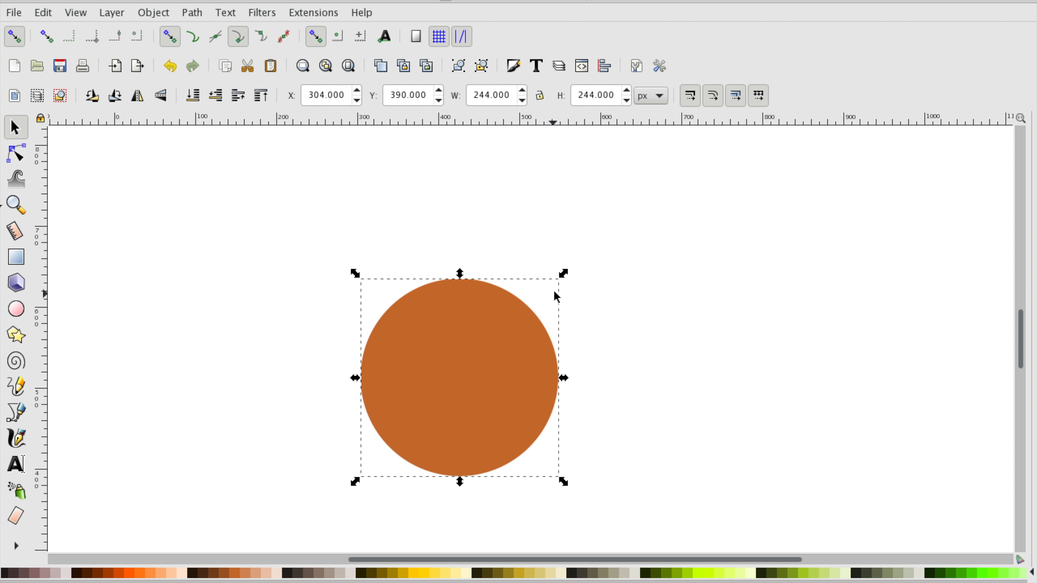
{"action": "left_click", "coordinate": [316, 335]}
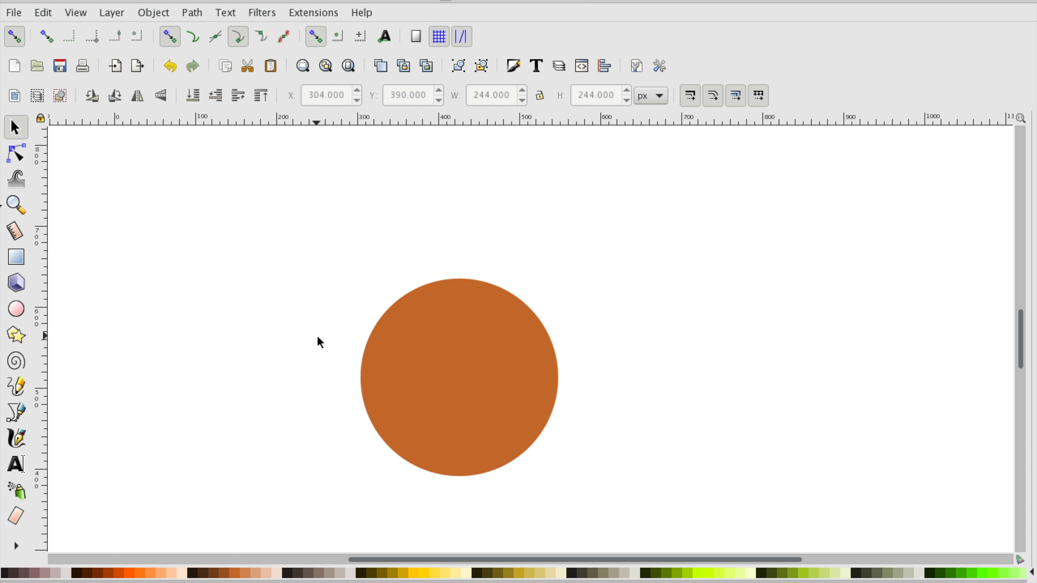
{"action": "left_click", "coordinate": [23, 259]}
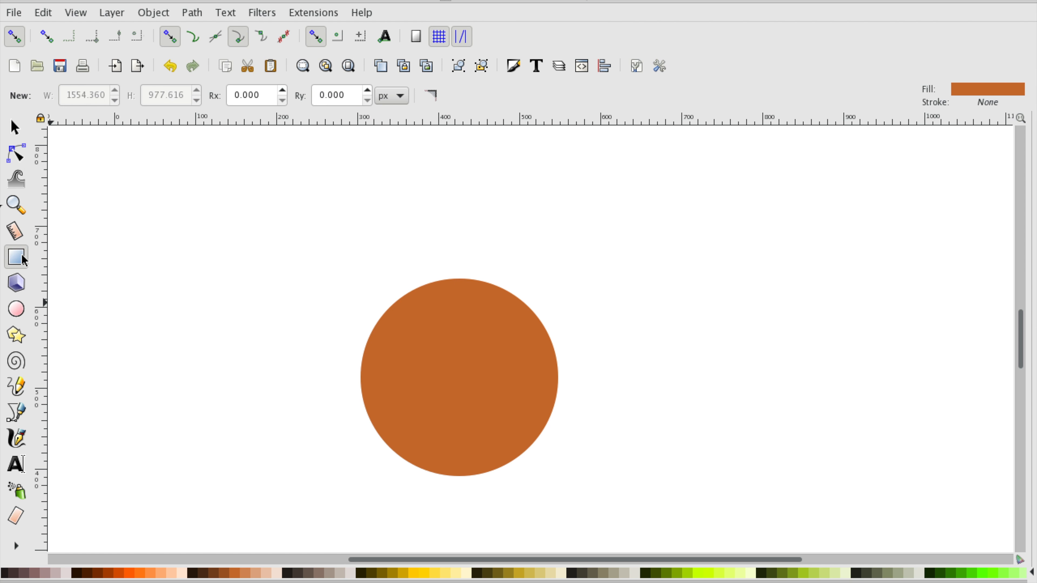
{"action": "left_click_drag", "start_coordinate": [185, 243], "coordinate": [233, 317]}
{"action": "left_click", "coordinate": [15, 127]}
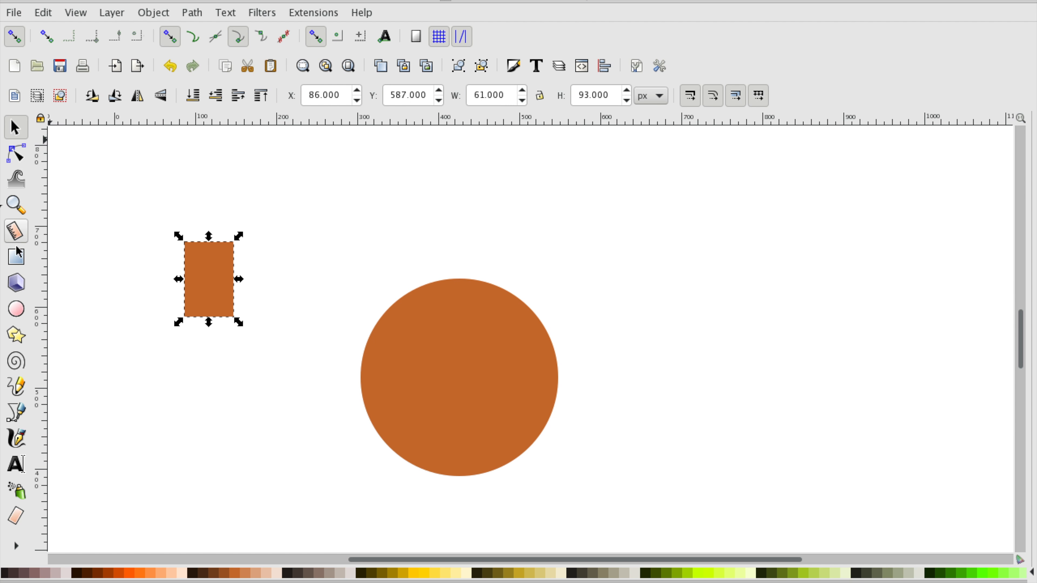
Enlarge the rectangle to about 159 by 243 px and round its corners fully so both ends are semicircular
{"action": "left_click", "coordinate": [16, 258]}
{"action": "left_click_drag", "start_coordinate": [234, 241], "coordinate": [232, 265]}
{"action": "key", "text": "s"}
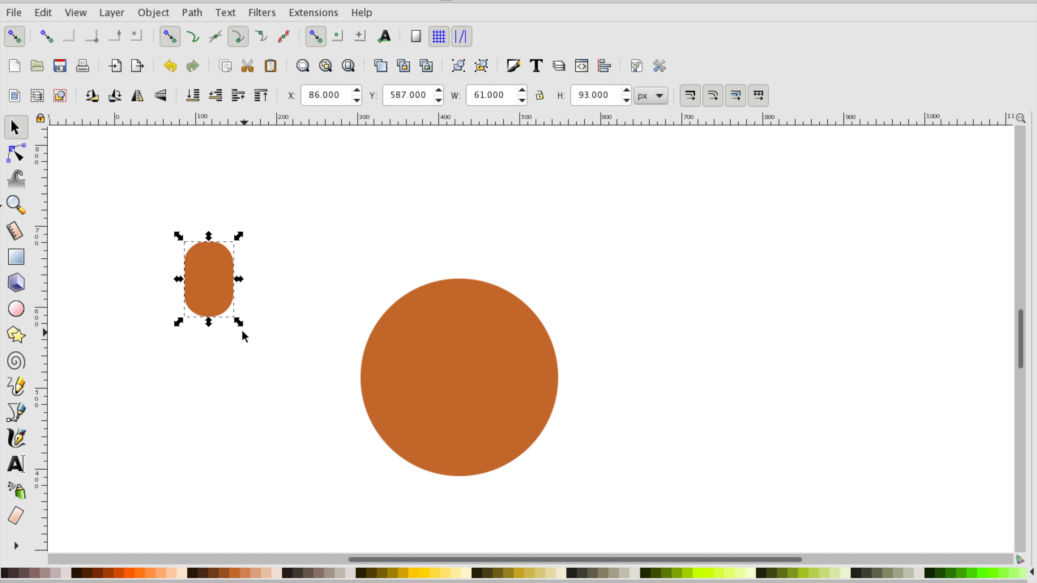
{"action": "left_click_drag", "start_coordinate": [238, 322], "coordinate": [283, 389]}
{"action": "left_click", "coordinate": [16, 258]}
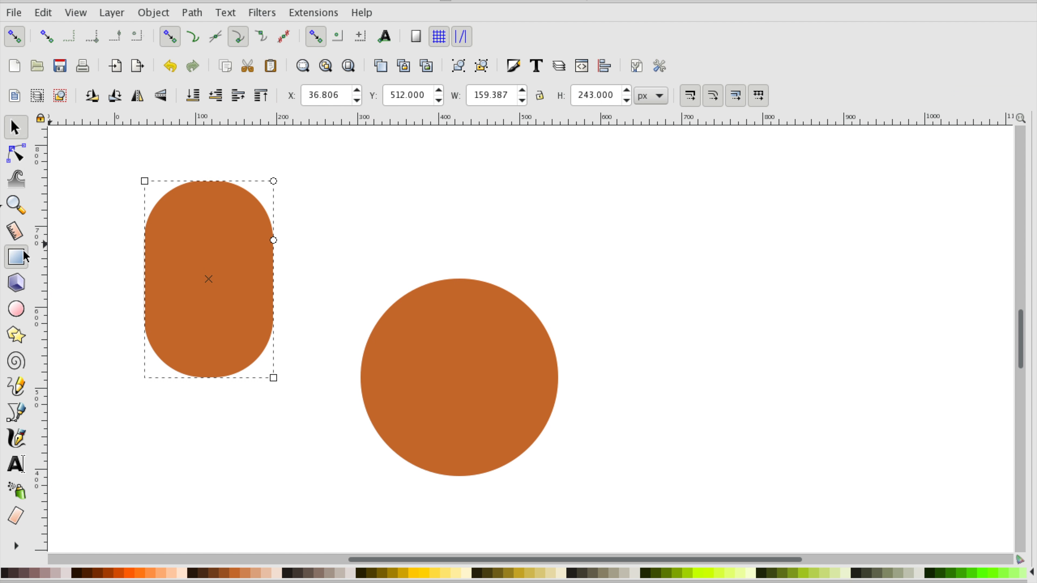
{"action": "left_click_drag", "start_coordinate": [271, 246], "coordinate": [274, 246]}
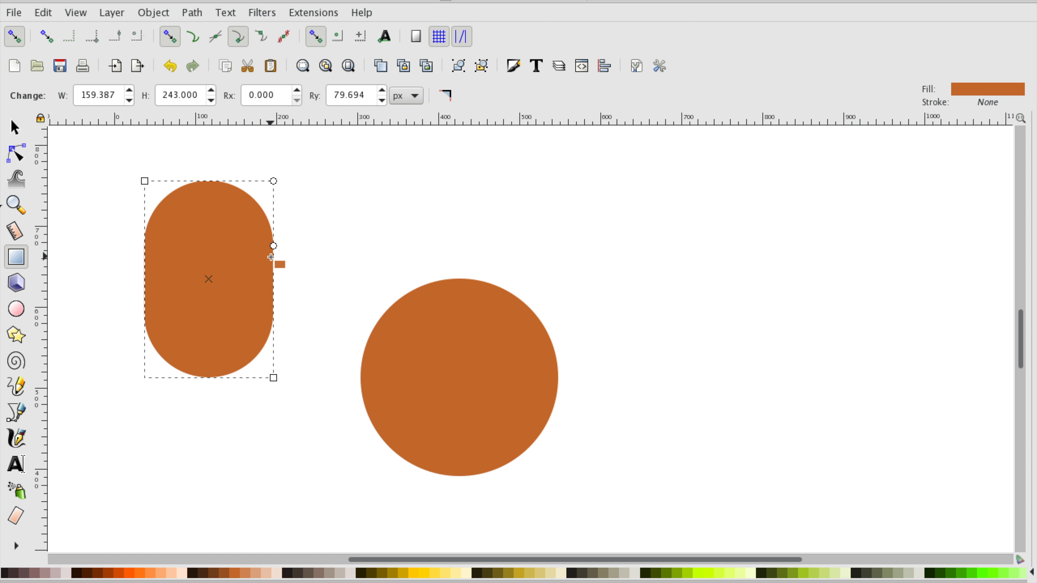
Place the rounded rectangle over the upper part of the circle and centre it horizontally on the circle
{"action": "left_click", "coordinate": [14, 127]}
{"action": "left_click_drag", "start_coordinate": [273, 278], "coordinate": [471, 247]}
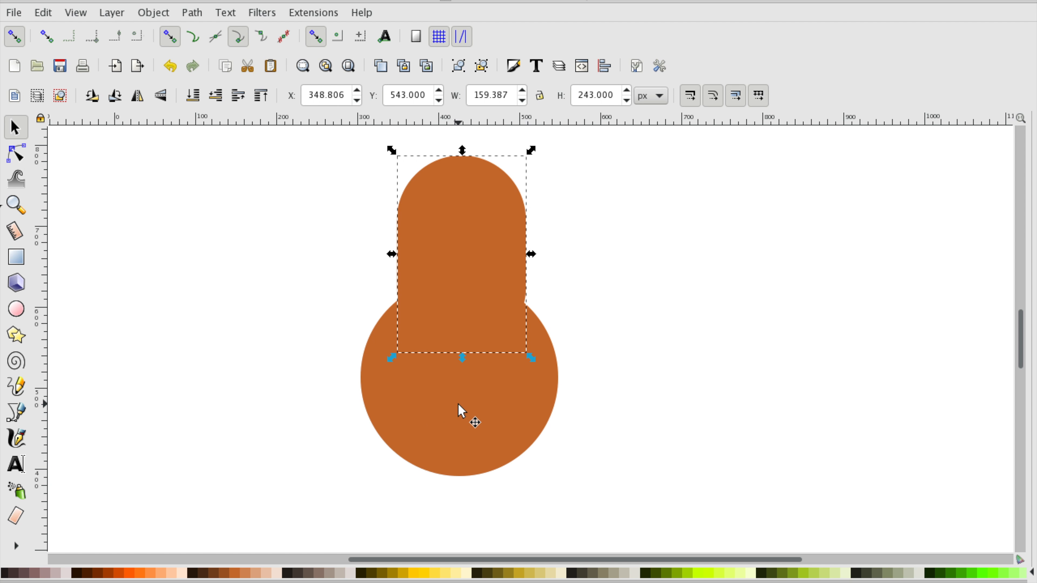
{"action": "left_click", "coordinate": [460, 414], "text": "shift"}
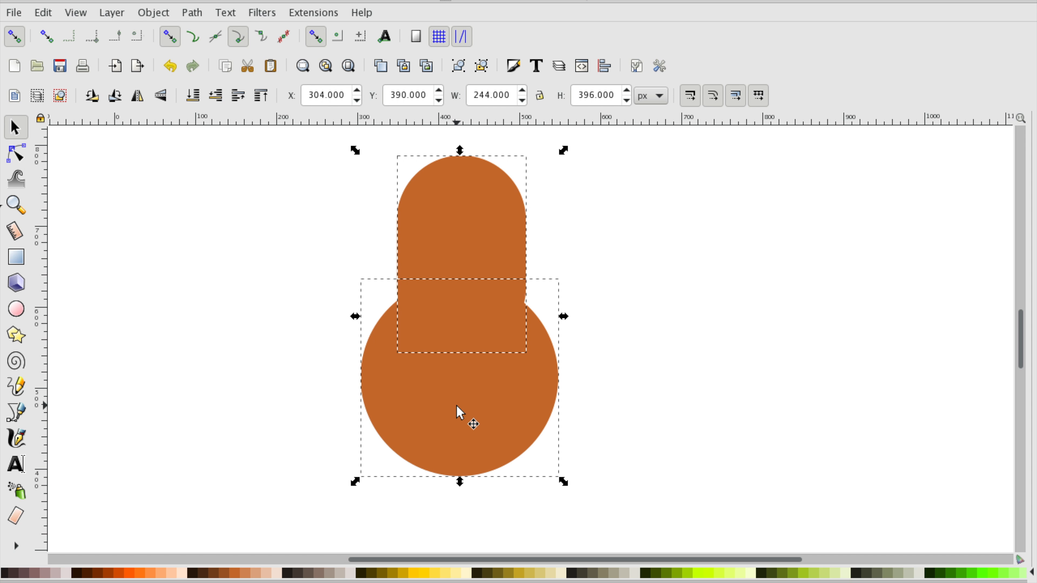
{"action": "left_click", "coordinate": [605, 67]}
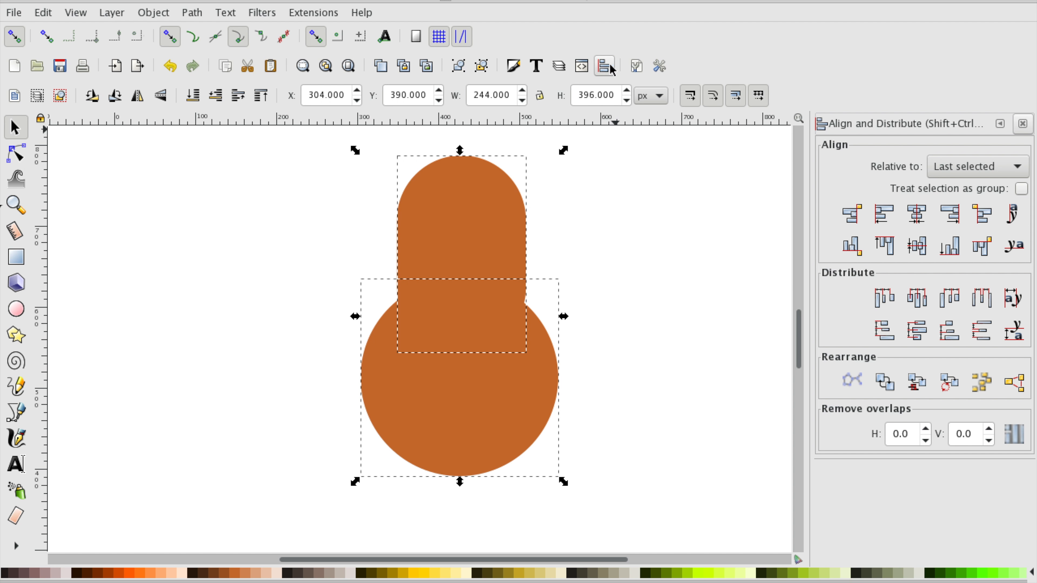
{"action": "left_click", "coordinate": [919, 218]}
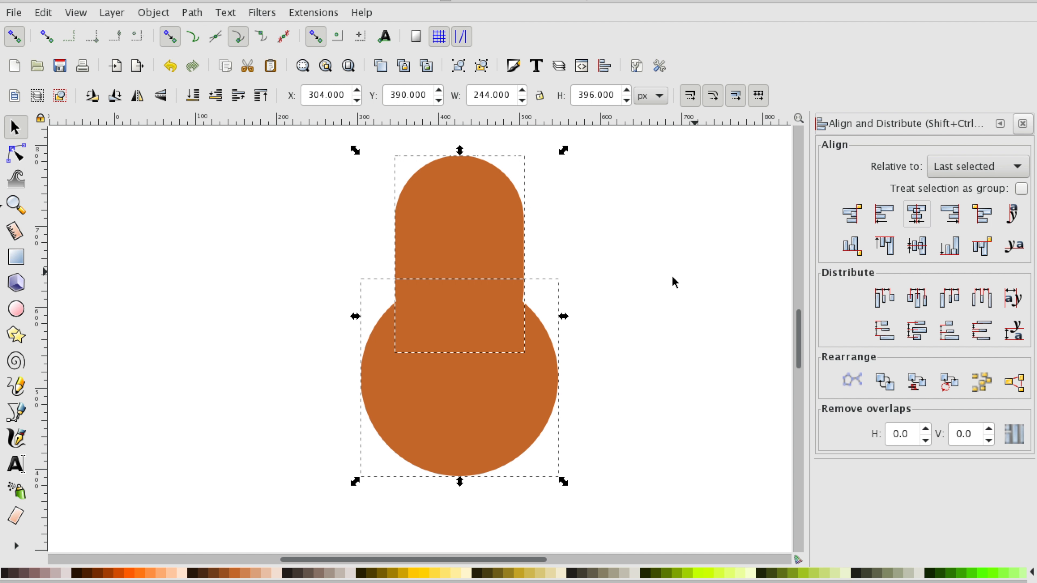
{"action": "left_click", "coordinate": [631, 273]}
{"action": "scroll", "coordinate": [276, 240], "scroll_direction": "right", "scroll_amount": 3}
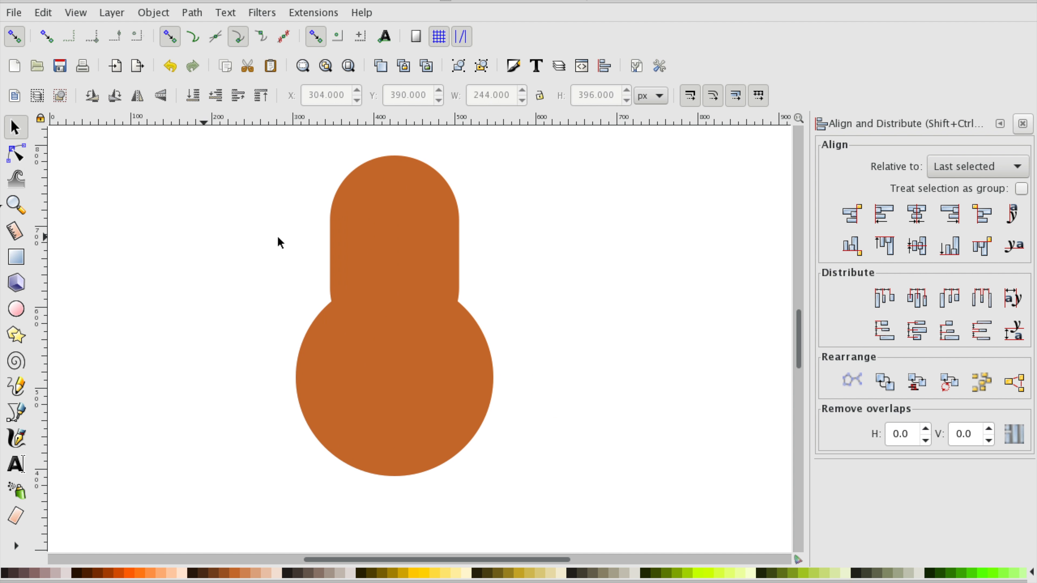
Lower the rounded rectangle to about Y 522 px so it overlaps the circle more deeply
{"action": "left_click", "coordinate": [374, 256]}
{"action": "left_click_drag", "start_coordinate": [405, 246], "coordinate": [409, 259]}
{"action": "left_click", "coordinate": [547, 289]}
{"action": "left_click", "coordinate": [606, 295]}
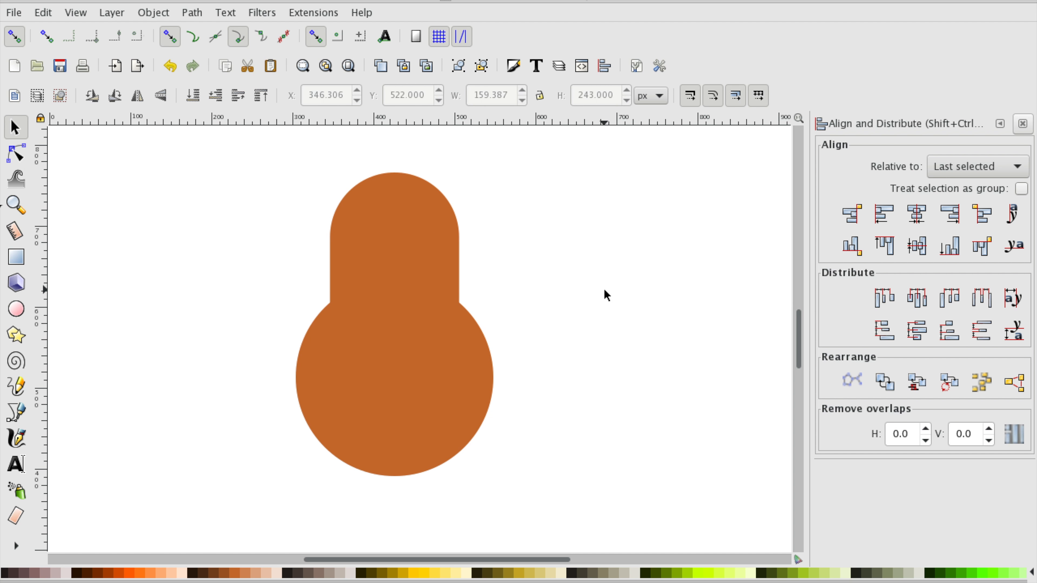
Combine the rounded rectangle and the circle into a single guitar body path
{"action": "scroll", "coordinate": [607, 295], "scroll_direction": "right", "scroll_amount": 2}
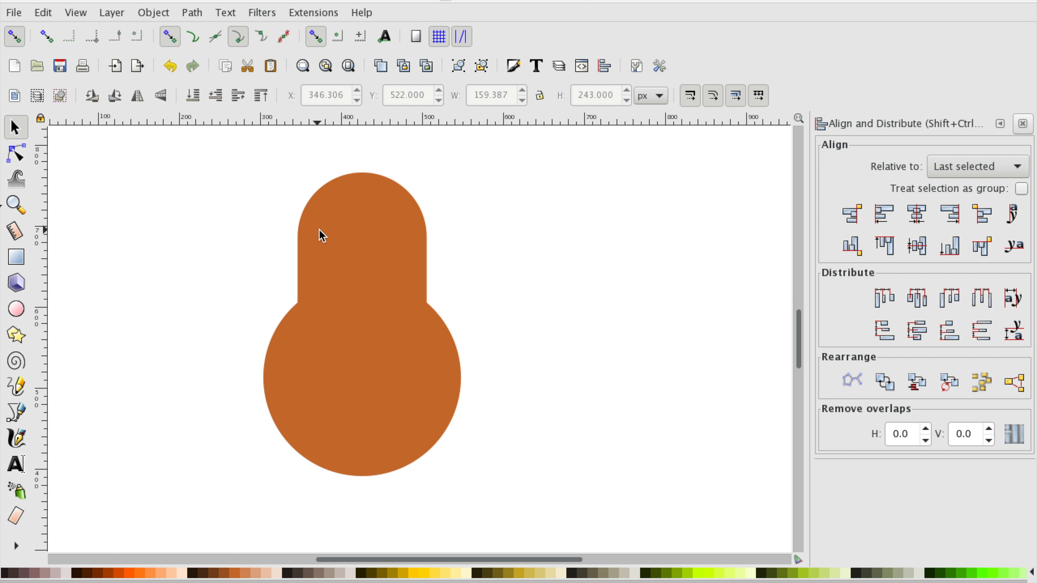
{"action": "left_click", "coordinate": [369, 240]}
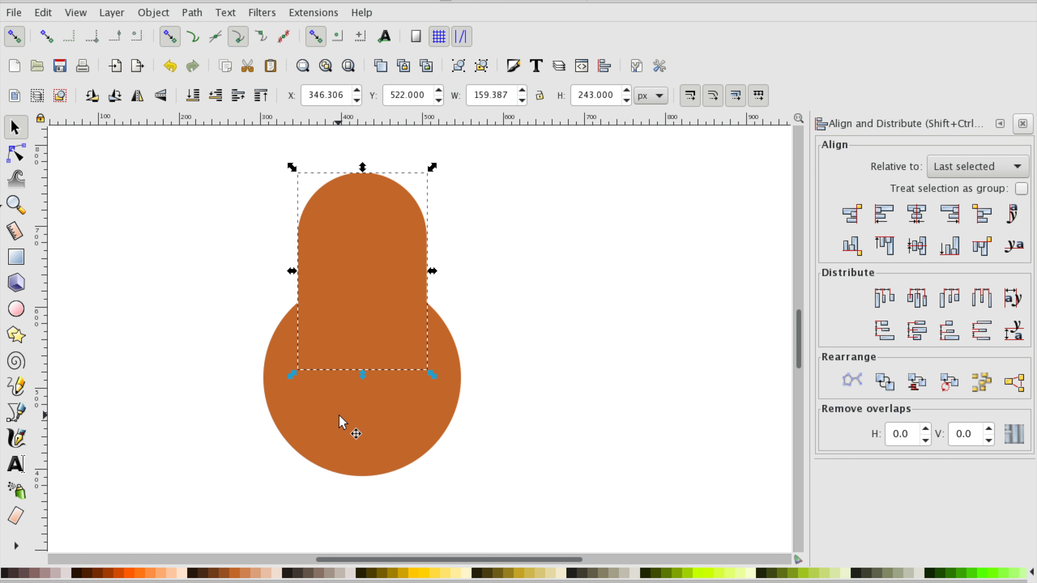
{"action": "left_click", "coordinate": [342, 423], "text": "shift"}
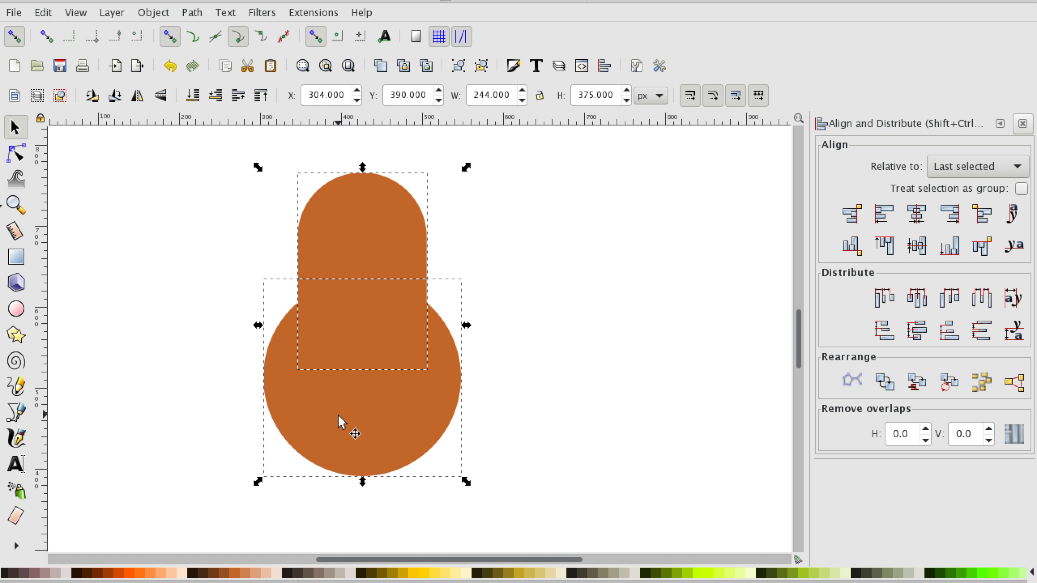
{"action": "left_click", "coordinate": [193, 13]}
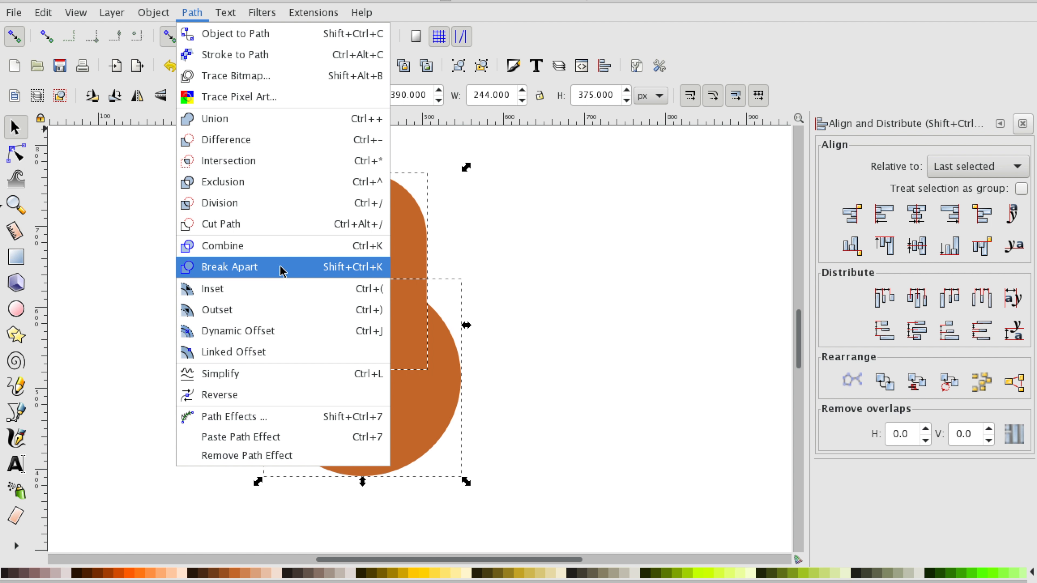
{"action": "left_click", "coordinate": [226, 245]}
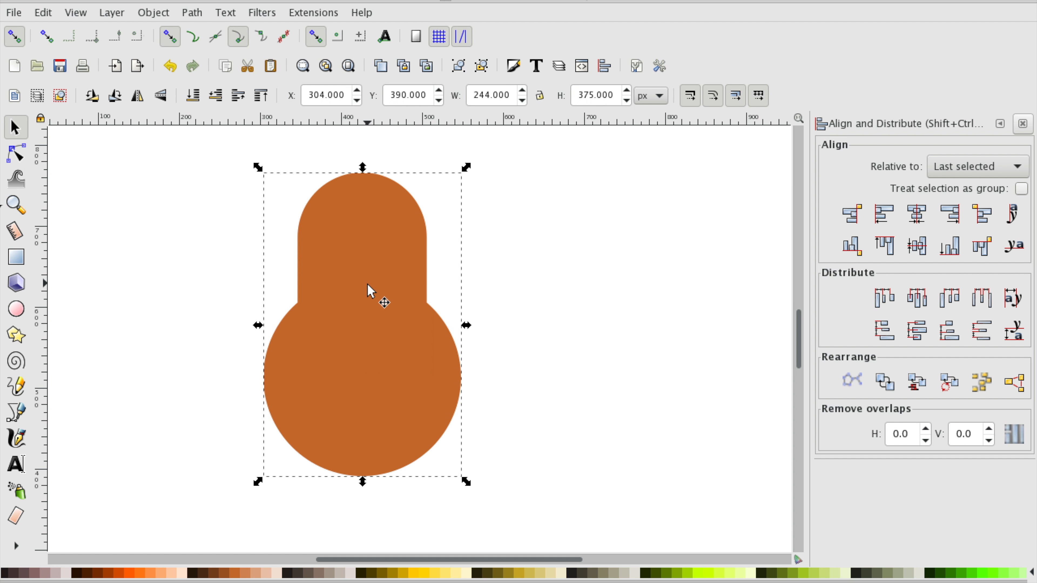
Duplicate the guitar body in place and fill the copy with a darker brown
{"action": "right_click", "coordinate": [377, 297]}
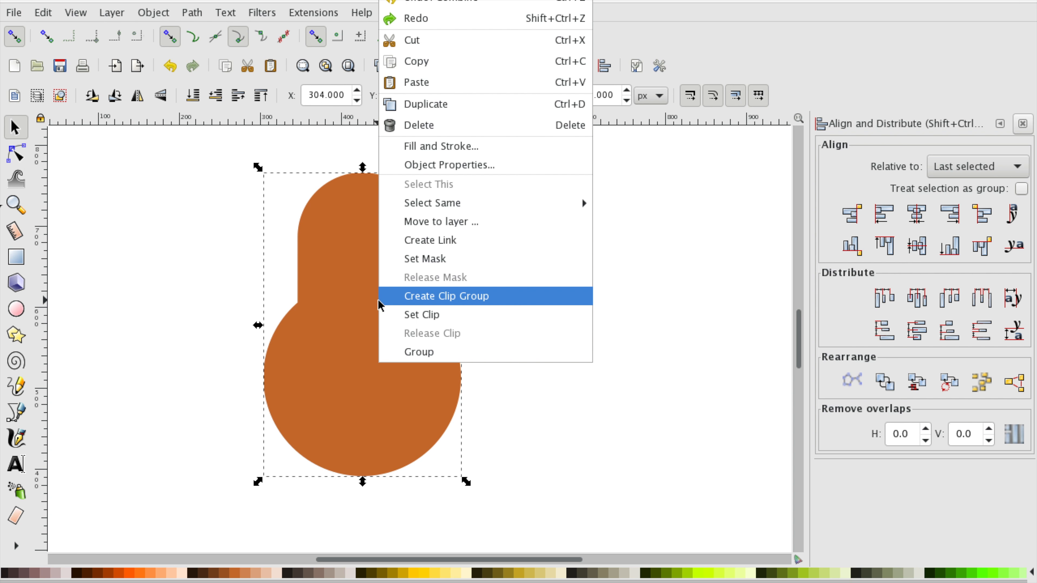
{"action": "left_click", "coordinate": [494, 107]}
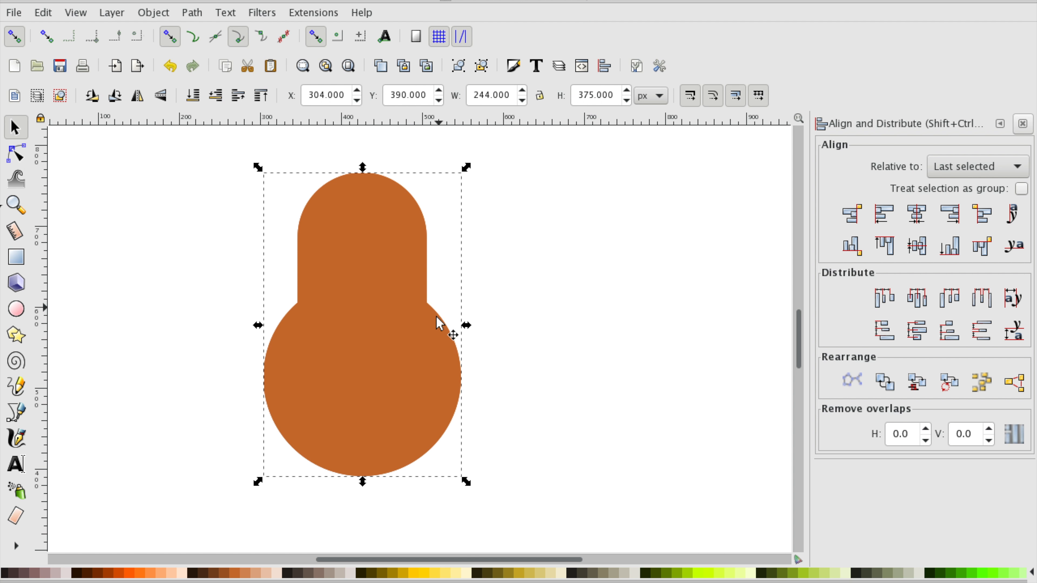
{"action": "left_click", "coordinate": [214, 574]}
{"action": "left_click", "coordinate": [223, 578]}
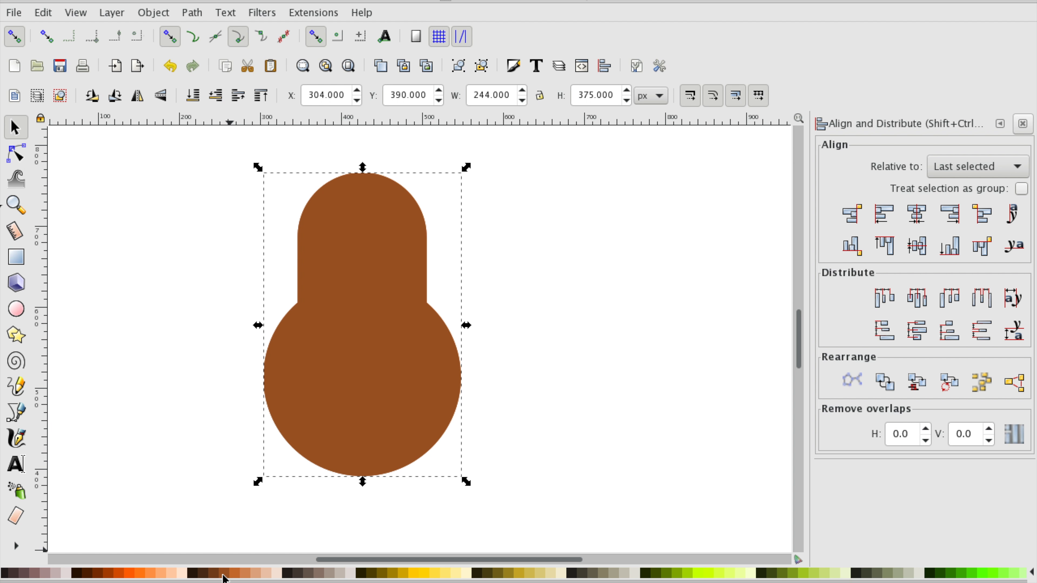
{"action": "left_click_drag", "start_coordinate": [335, 396], "coordinate": [365, 395]}
{"action": "key", "text": "ctrl+z"}
{"action": "left_click", "coordinate": [176, 245]}
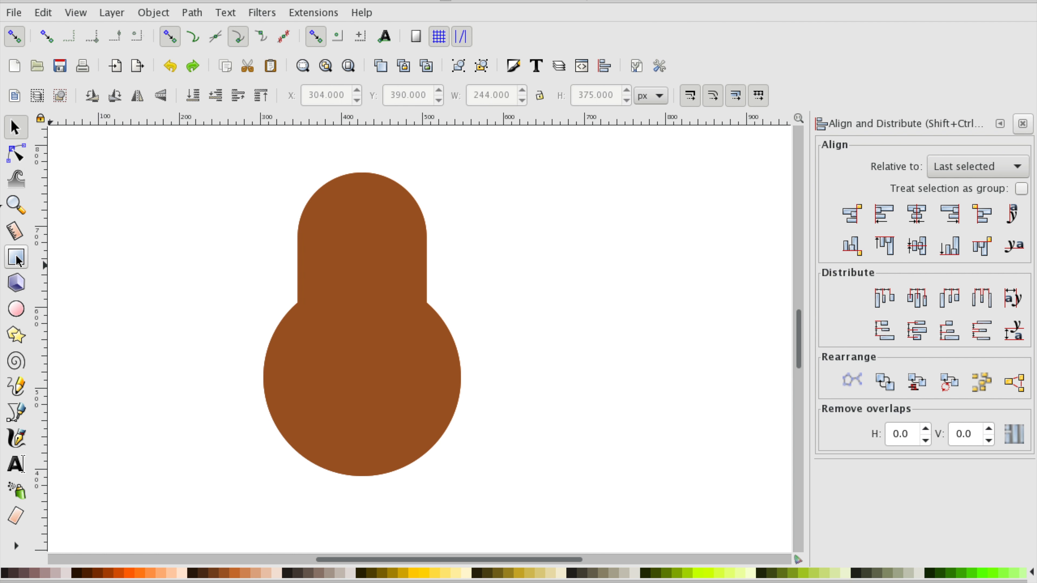
Draw a red rectangle about 162 by 324 px beside the guitar body and make its corners square
{"action": "left_click", "coordinate": [17, 257]}
{"action": "scroll", "coordinate": [135, 274], "scroll_direction": "left", "scroll_amount": 4}
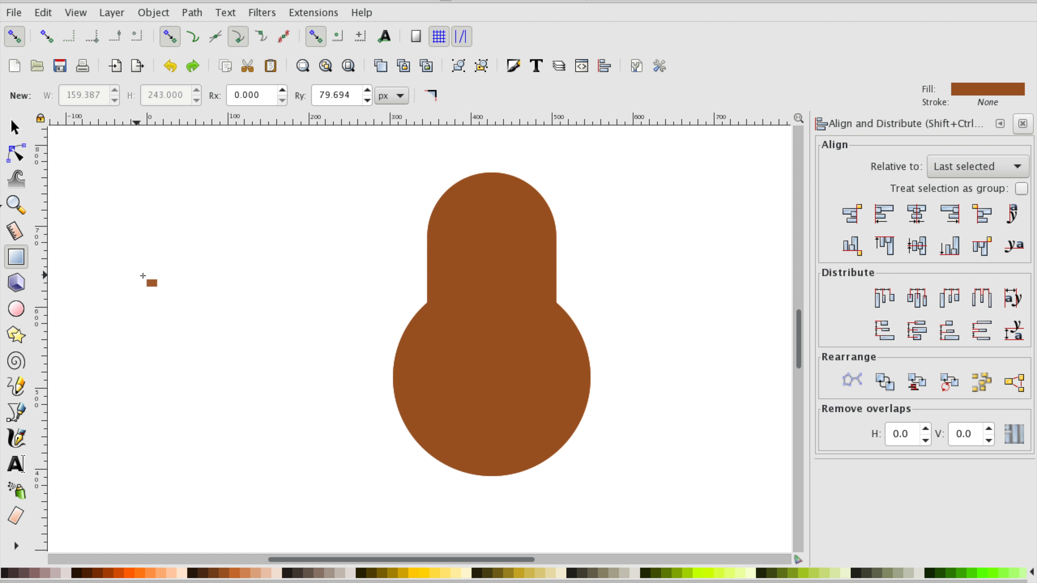
{"action": "scroll", "coordinate": [90, 574], "scroll_direction": "left", "scroll_amount": 5}
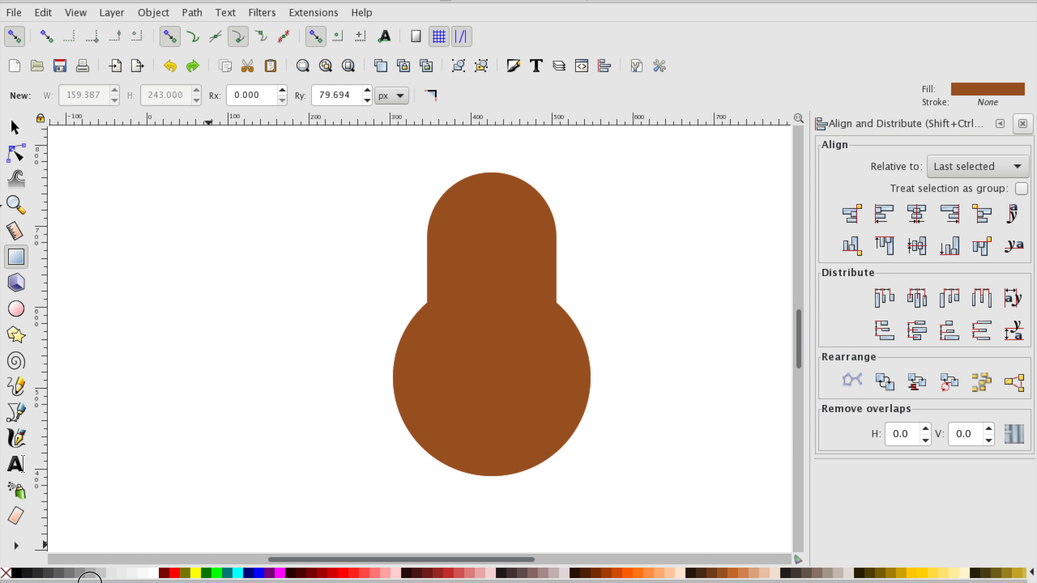
{"action": "left_click", "coordinate": [176, 573]}
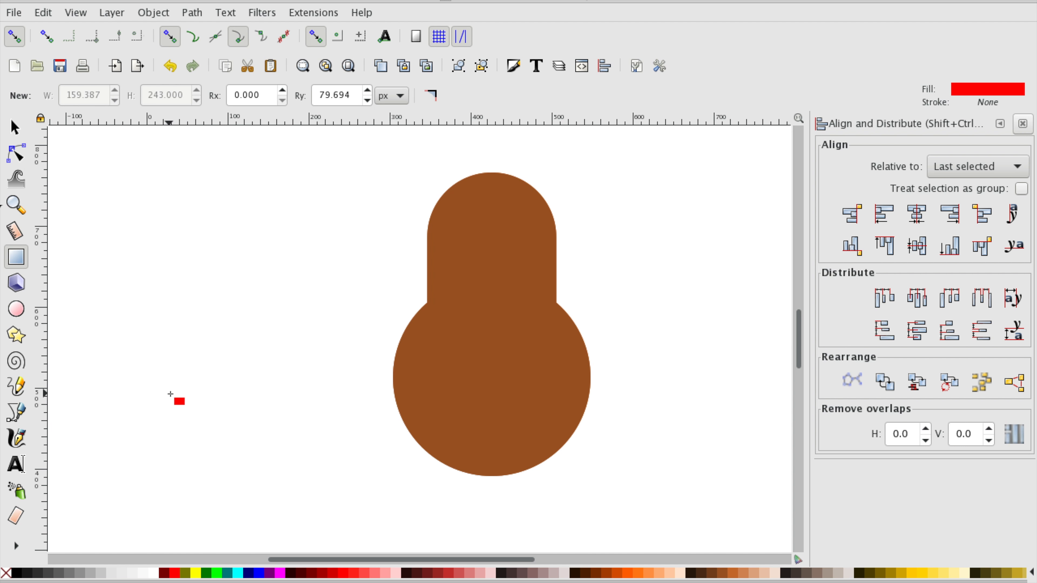
{"action": "left_click_drag", "start_coordinate": [141, 231], "coordinate": [204, 373]}
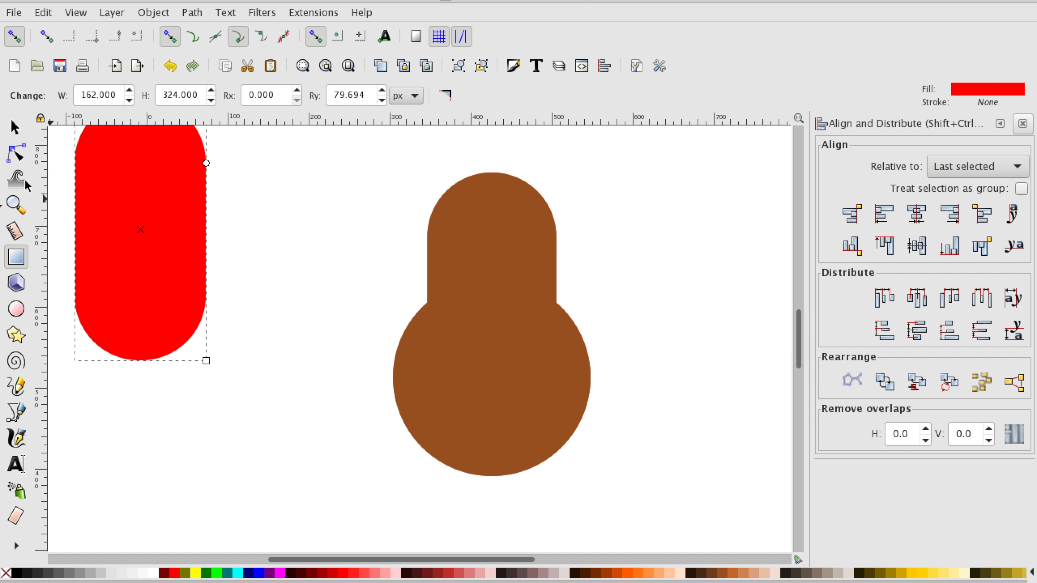
{"action": "scroll", "coordinate": [244, 238], "scroll_direction": "up", "scroll_amount": 5}
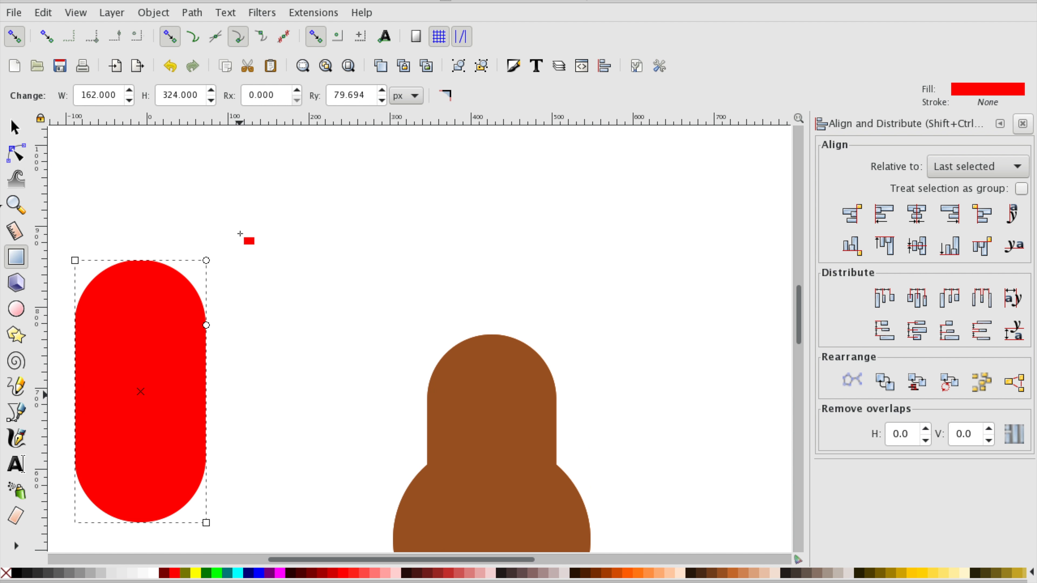
{"action": "left_click_drag", "start_coordinate": [206, 326], "coordinate": [210, 258]}
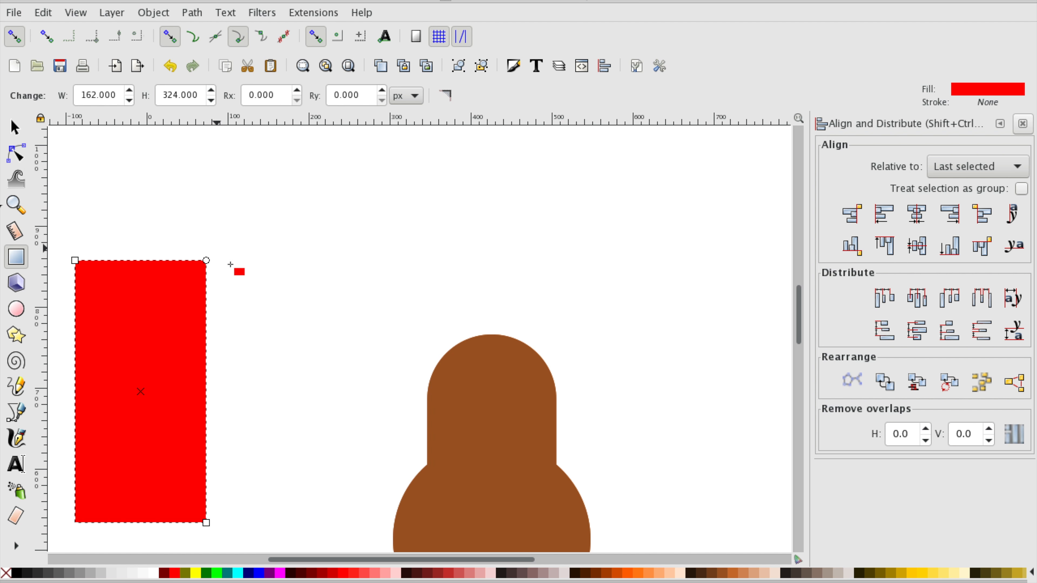
Place the red rectangle over the right half of the body and enlarge it to about 253 by 506 px, covering the body's full height
{"action": "scroll", "coordinate": [282, 342], "scroll_direction": "down", "scroll_amount": 3}
{"action": "left_click", "coordinate": [14, 127]}
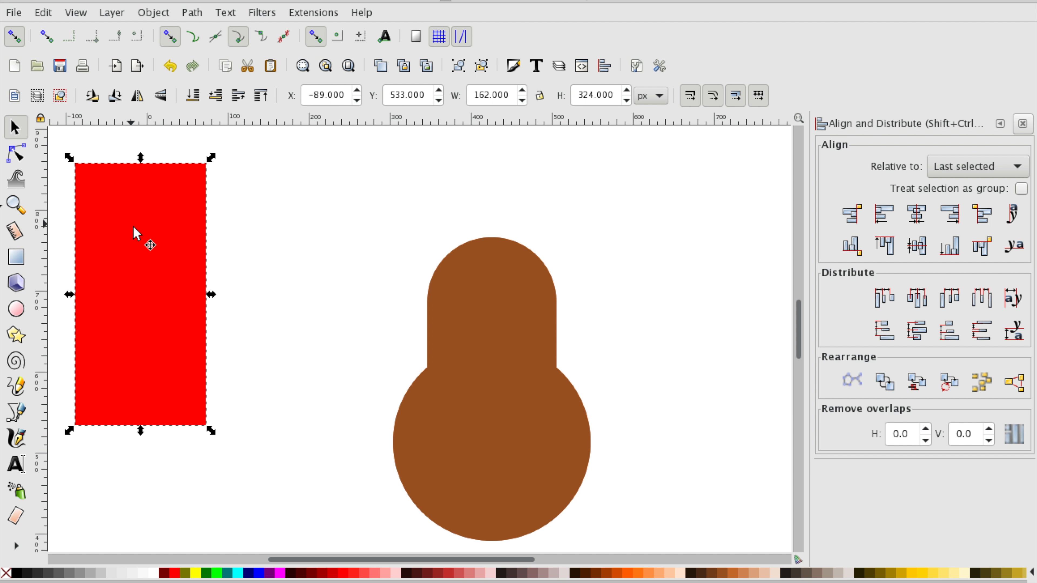
{"action": "left_click_drag", "start_coordinate": [157, 215], "coordinate": [604, 278]}
{"action": "scroll", "coordinate": [307, 277], "scroll_direction": "down", "scroll_amount": 4}
{"action": "scroll", "coordinate": [306, 277], "scroll_direction": "right", "scroll_amount": 2}
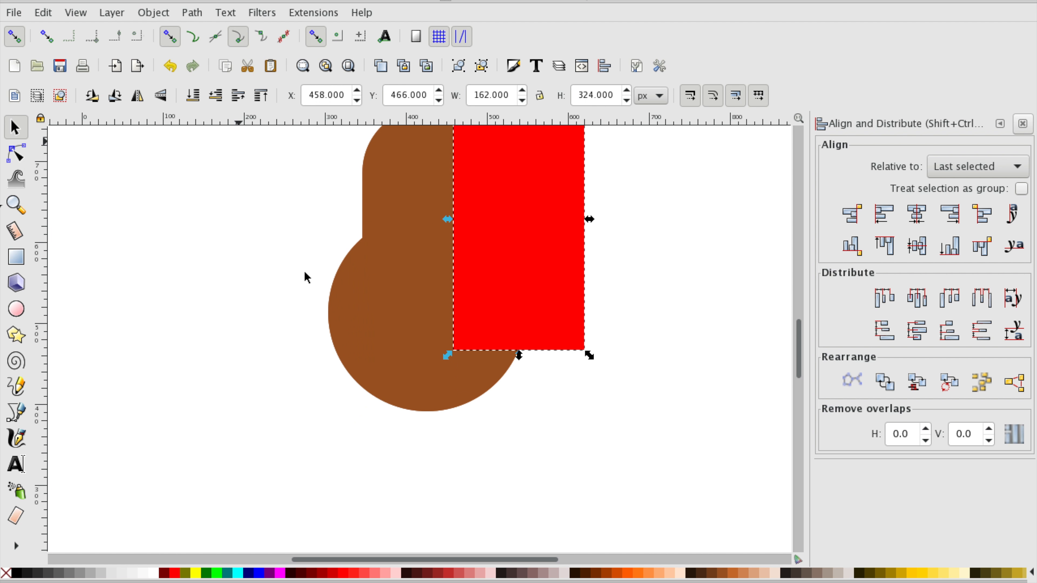
{"action": "scroll", "coordinate": [307, 278], "scroll_direction": "up", "scroll_amount": 3}
{"action": "scroll", "coordinate": [307, 278], "scroll_direction": "right", "scroll_amount": 4}
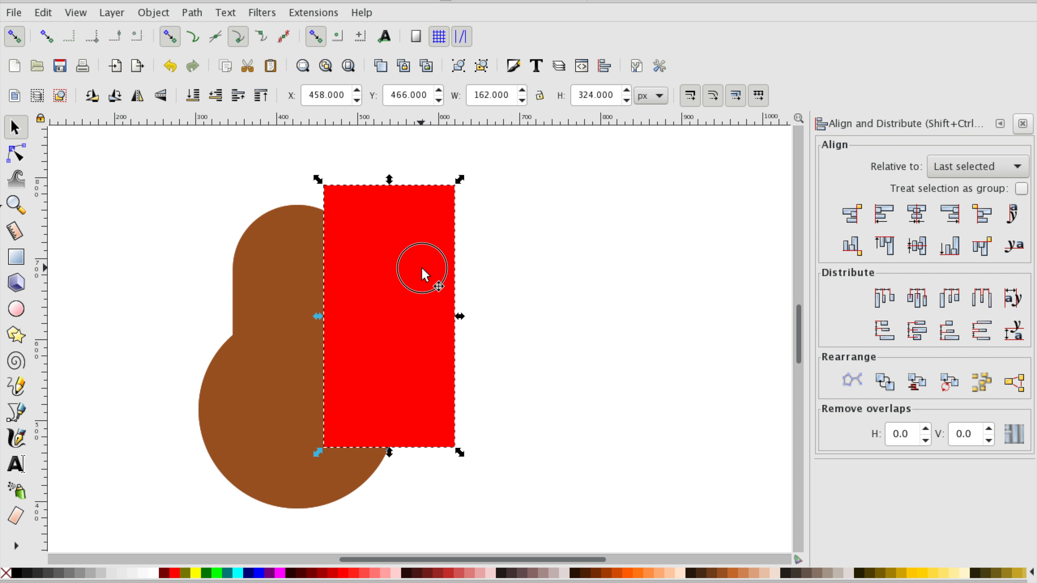
{"action": "left_click_drag", "start_coordinate": [422, 274], "coordinate": [413, 271]}
{"action": "left_click_drag", "start_coordinate": [450, 448], "coordinate": [520, 523]}
{"action": "left_click_drag", "start_coordinate": [364, 209], "coordinate": [388, 232]}
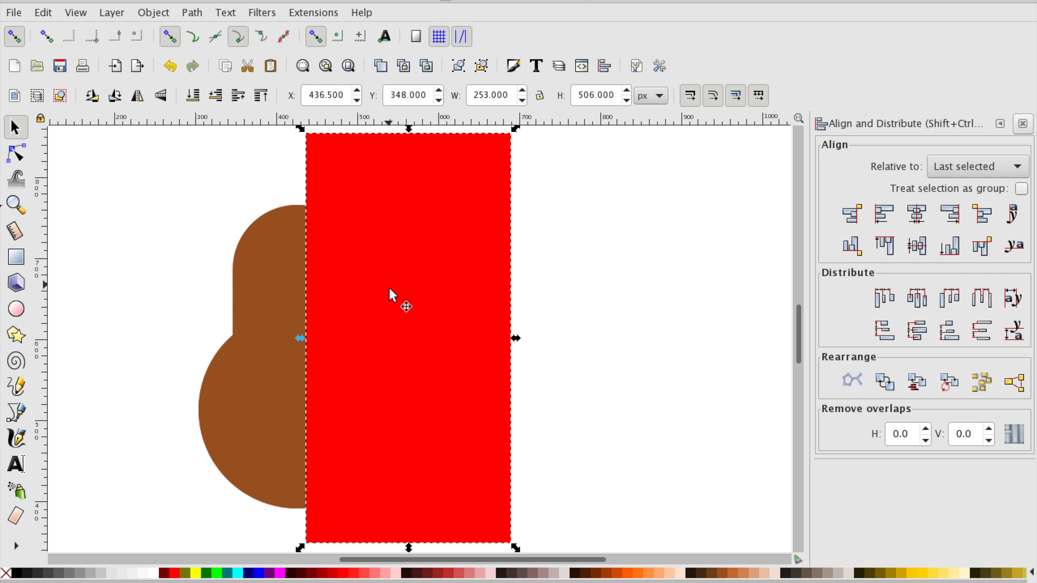
Try cutting the darker body copy with the red rectangle using Difference, and undo the cut
{"action": "left_click", "coordinate": [256, 315], "text": "shift"}
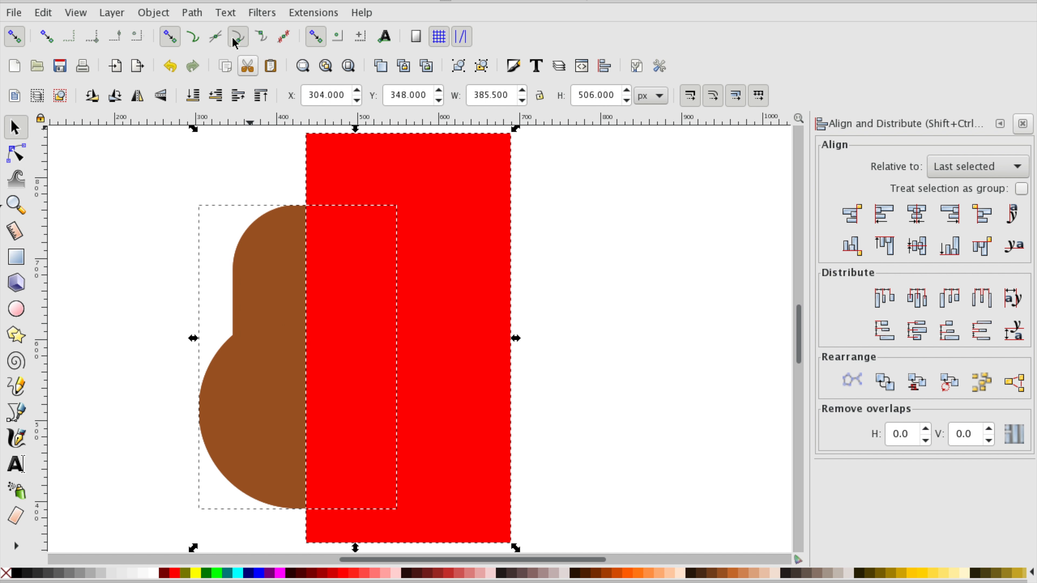
{"action": "left_click", "coordinate": [192, 13]}
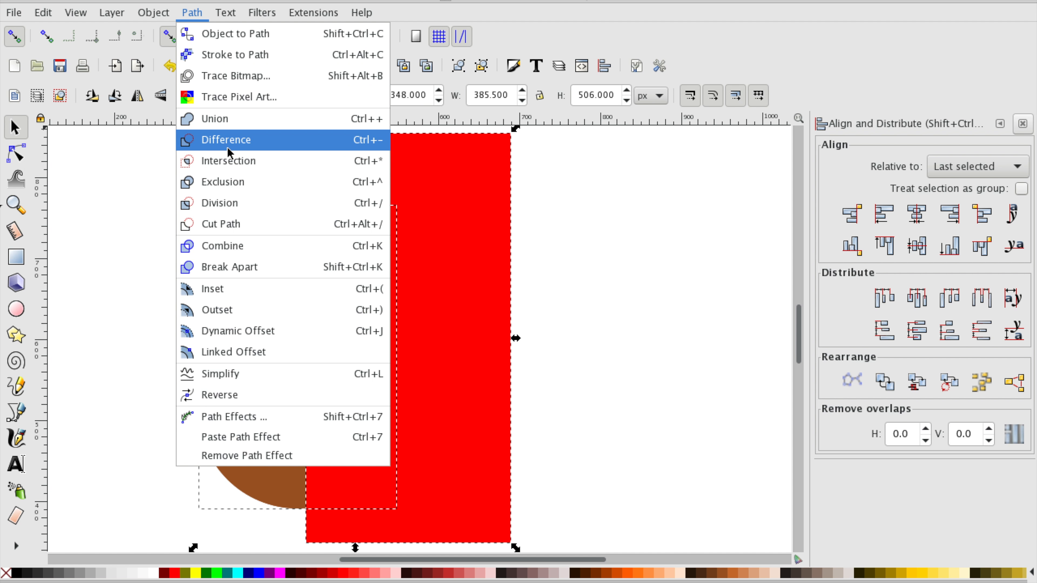
{"action": "left_click", "coordinate": [249, 141]}
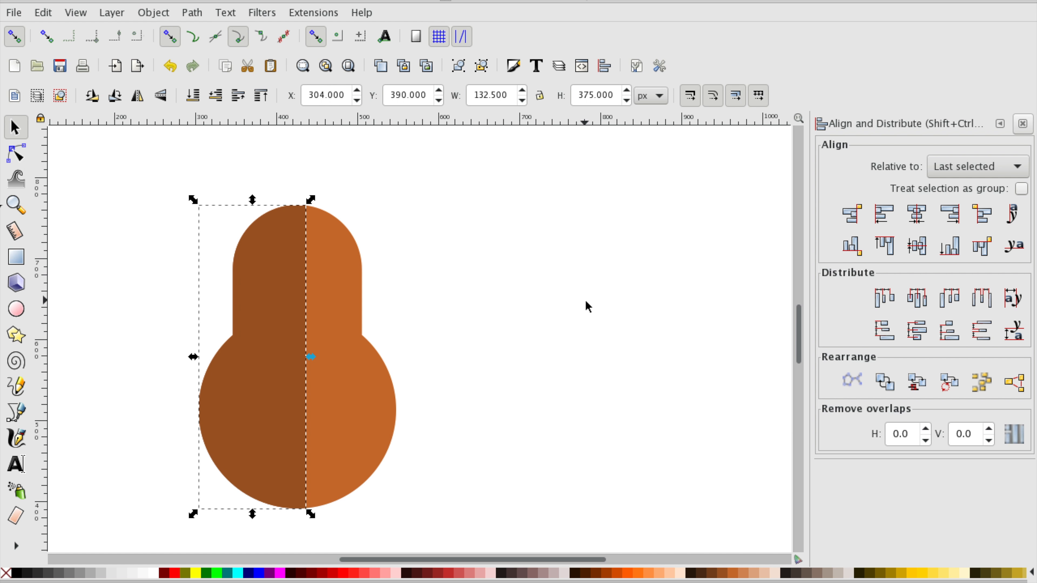
{"action": "left_click", "coordinate": [587, 307]}
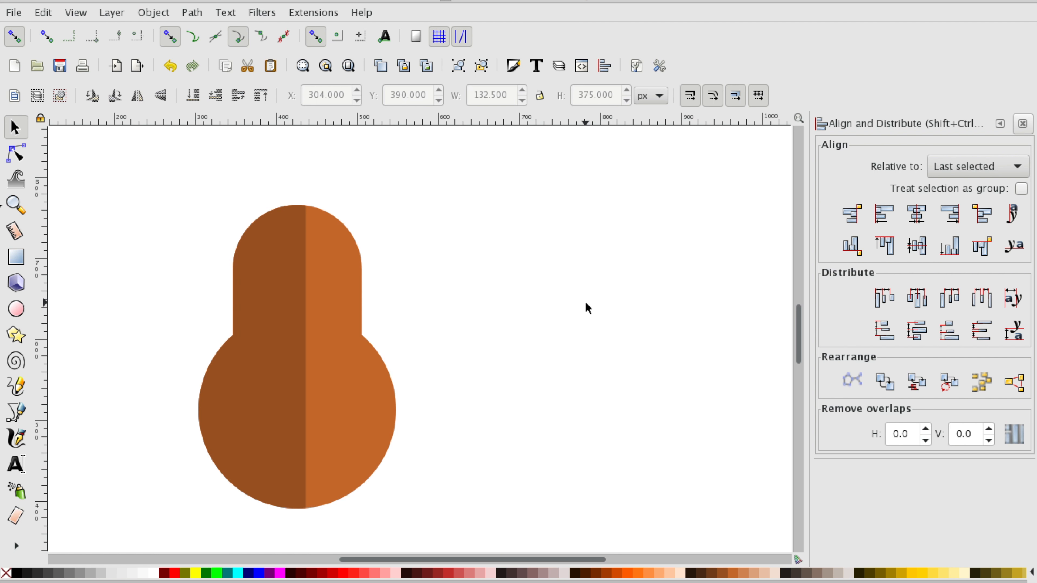
{"action": "key", "text": "ctrl+z"}
Shift the red rectangle's left edge to about X 427.5 px at the body's centre and subtract it from the darker body copy
{"action": "left_click", "coordinate": [477, 322]}
{"action": "left_click_drag", "start_coordinate": [466, 321], "coordinate": [463, 320]}
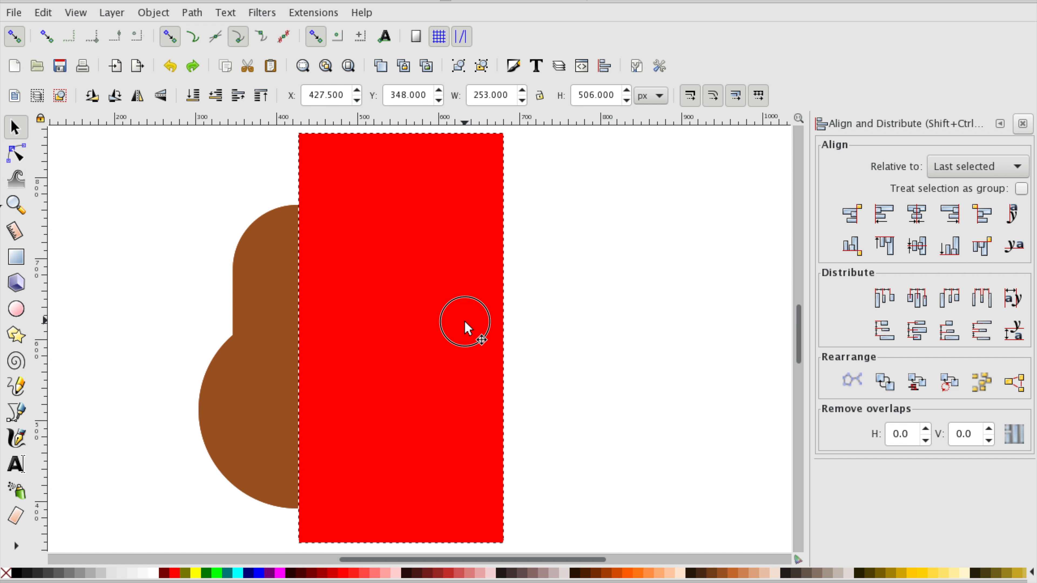
{"action": "left_click", "coordinate": [267, 290], "text": "shift"}
{"action": "left_click", "coordinate": [190, 13]}
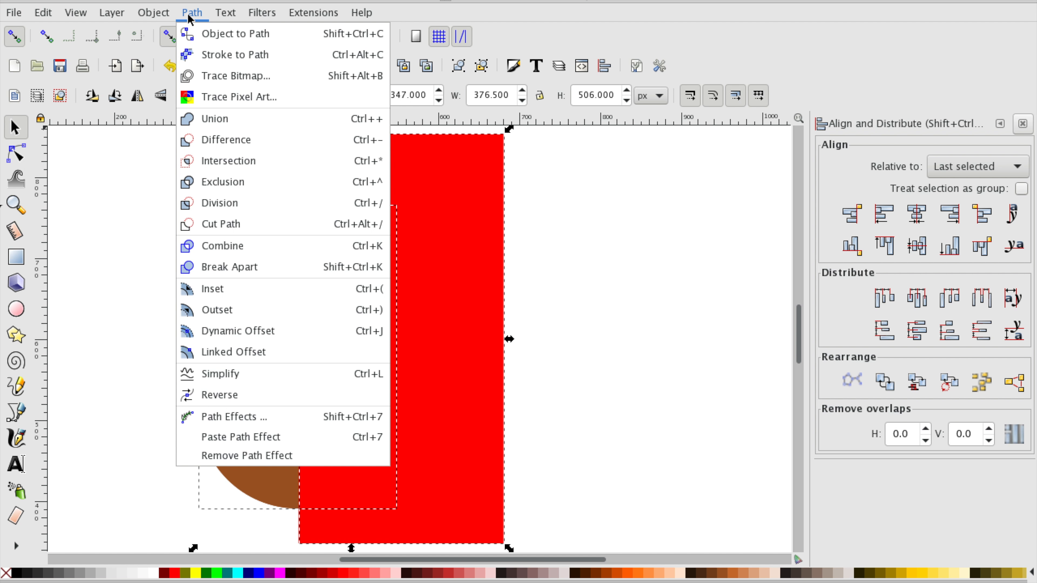
{"action": "left_click", "coordinate": [219, 142]}
{"action": "left_click", "coordinate": [521, 312]}
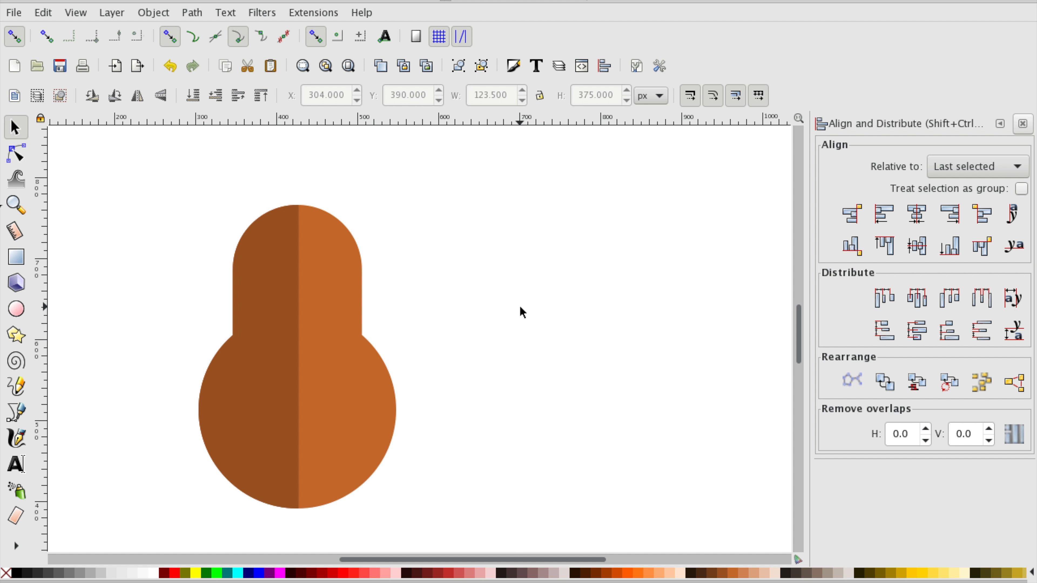
Bring up the reference image bitmap1.png, examine the guitar's sound hole and bridge, and put the image away again
{"action": "scroll", "coordinate": [487, 333], "scroll_direction": "left", "scroll_amount": 4}
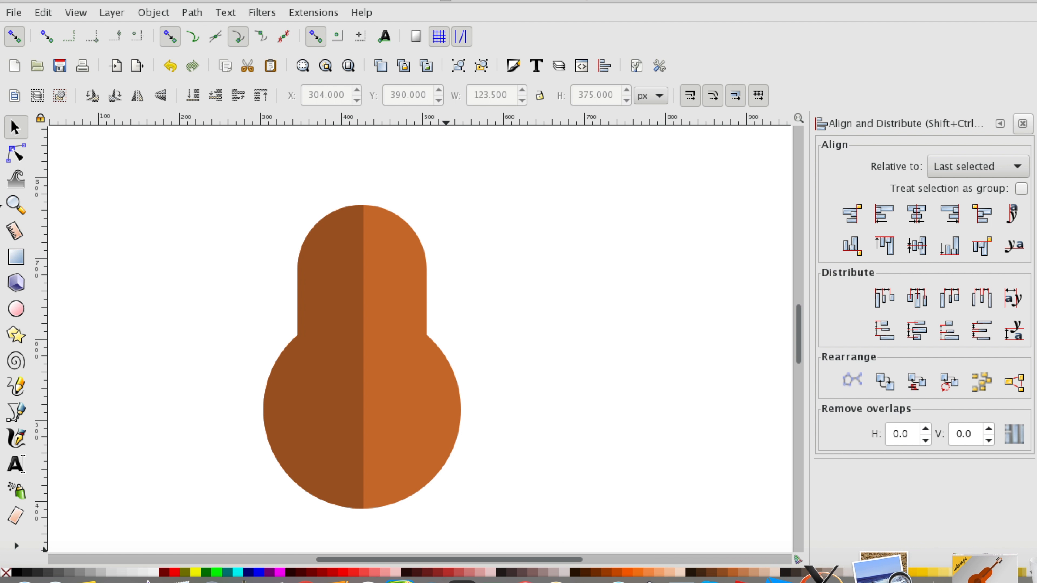
{"action": "left_click", "coordinate": [917, 570]}
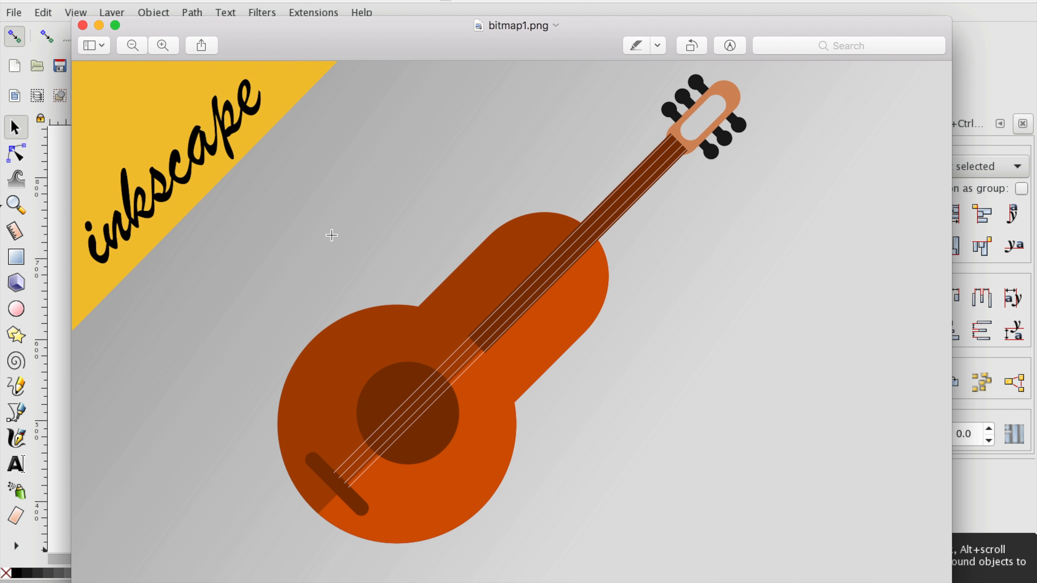
{"action": "left_click_drag", "start_coordinate": [342, 30], "coordinate": [698, 59]}
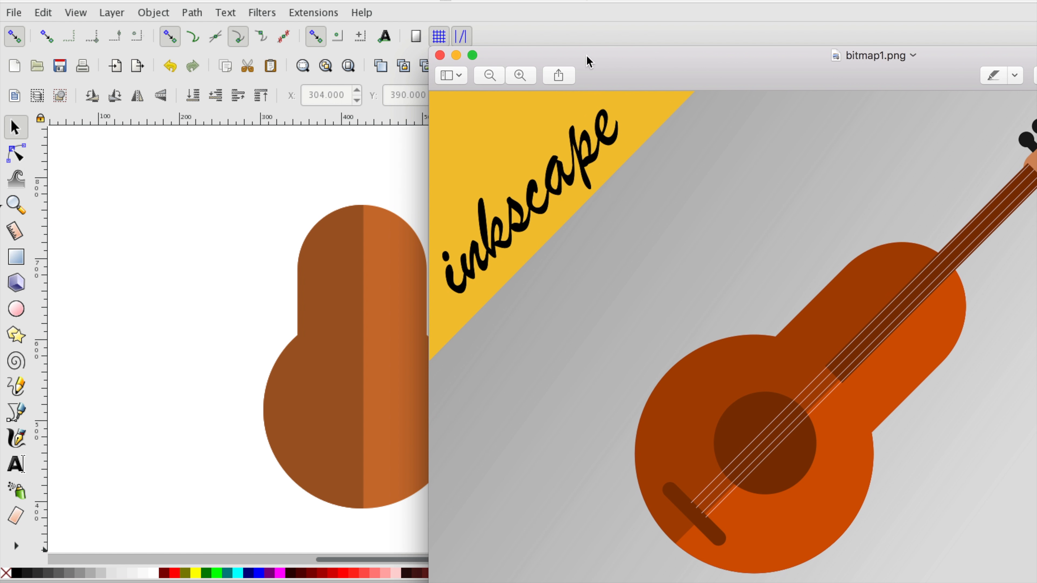
{"action": "left_click", "coordinate": [454, 56]}
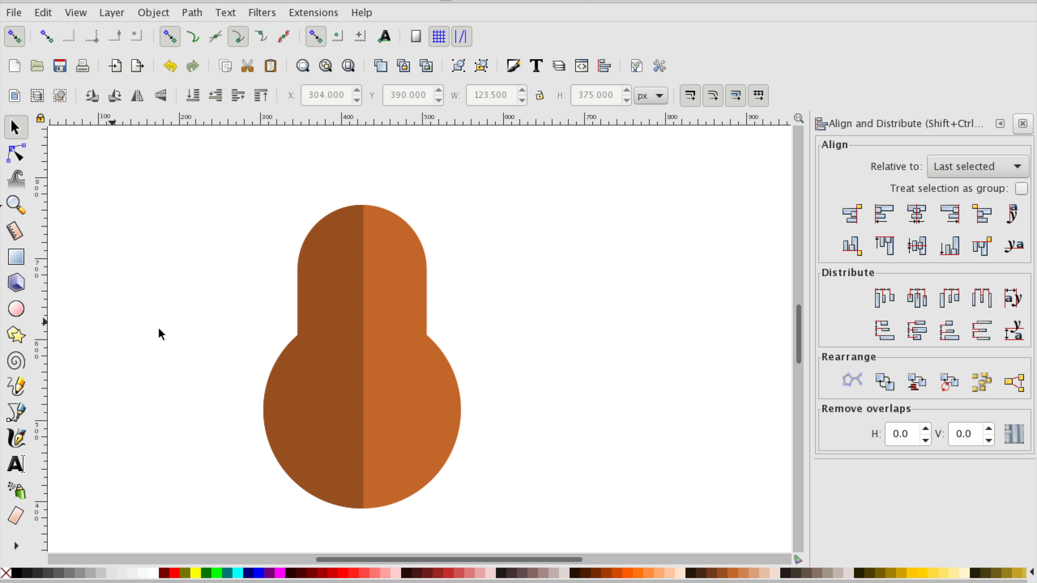
Draw a circle about 114 px in diameter beside the guitar body and fill it with very dark brown
{"action": "scroll", "coordinate": [172, 330], "scroll_direction": "left", "scroll_amount": 6}
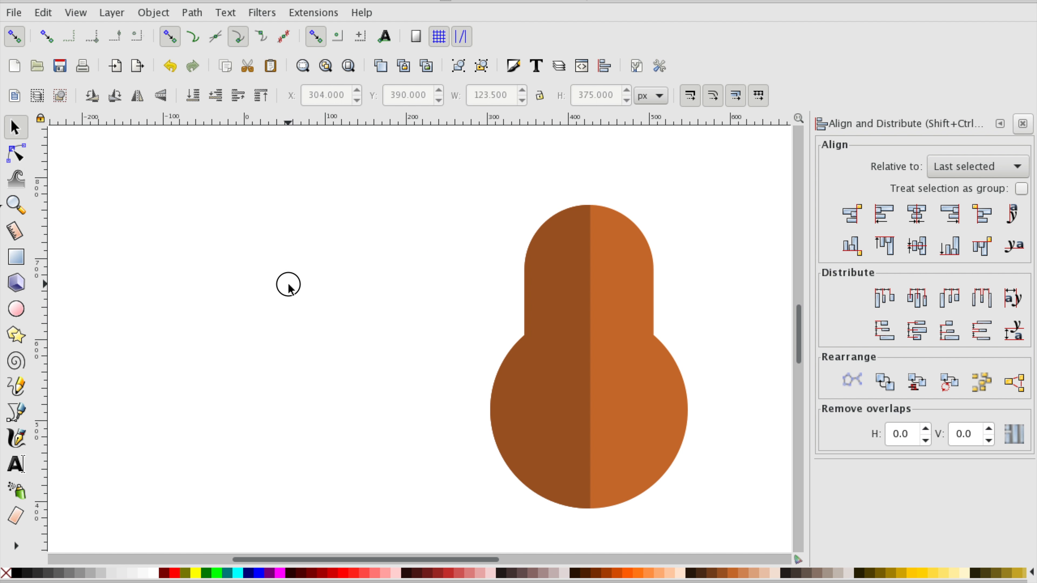
{"action": "left_click", "coordinate": [15, 309]}
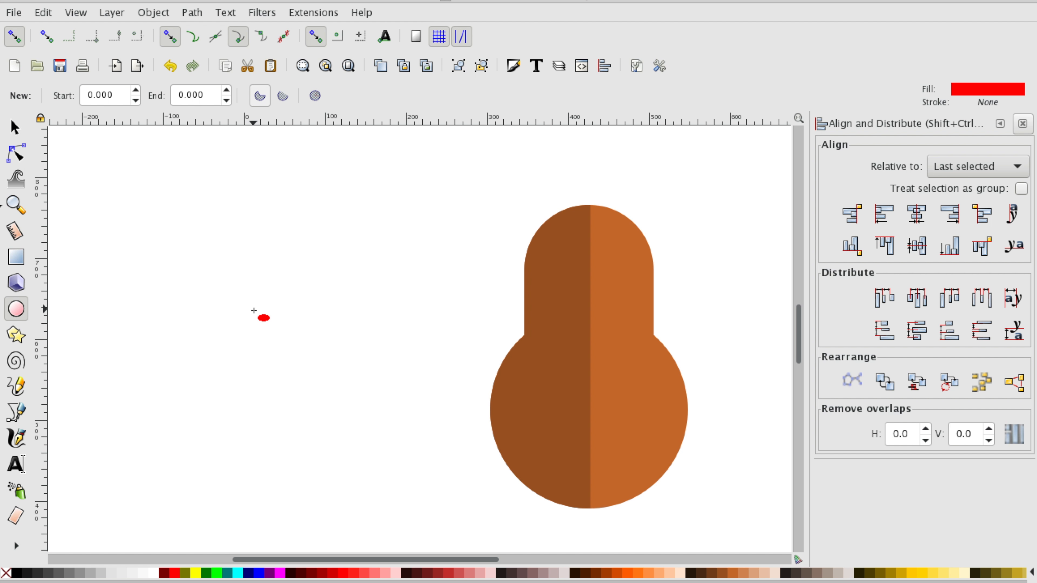
{"action": "left_click_drag", "start_coordinate": [263, 309], "coordinate": [293, 346]}
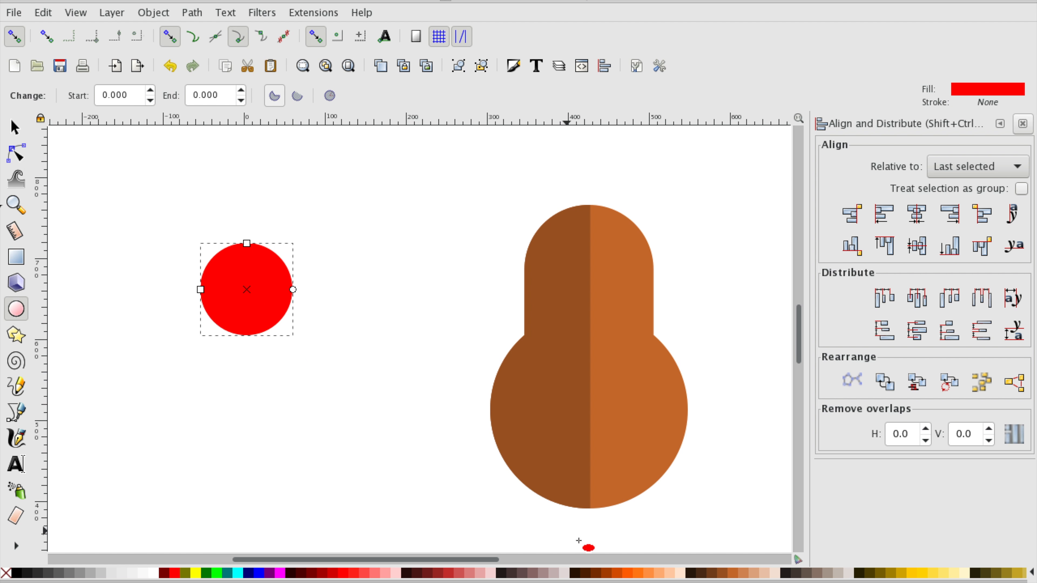
{"action": "left_click", "coordinate": [593, 578]}
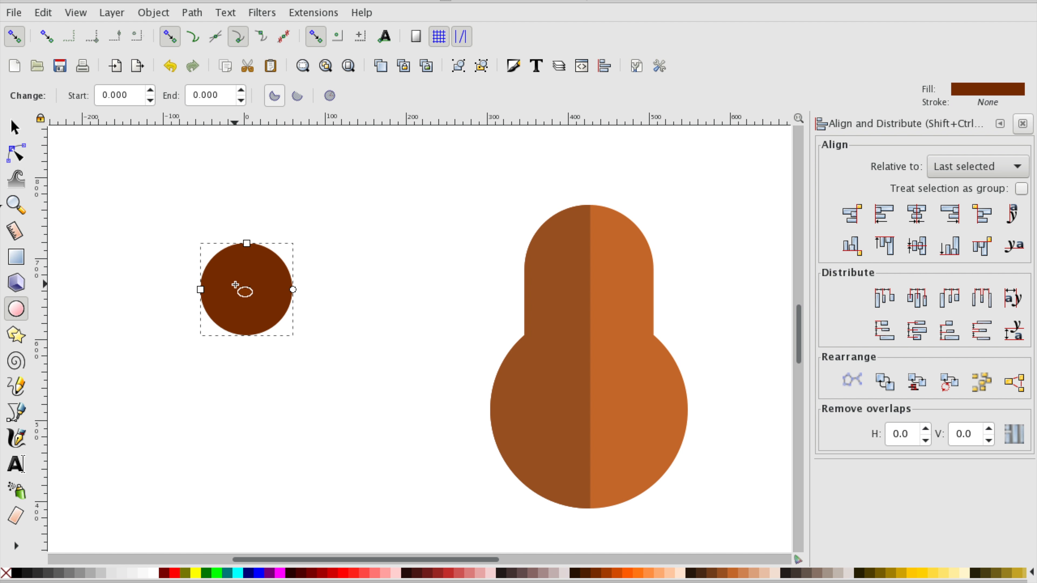
Place the dark circle on the lower part of the body as the sound hole and shrink it to about 94 px
{"action": "key", "text": "s"}
{"action": "mouse_move", "coordinate": [246, 290]}
{"action": "left_mouse_down"}
{"action": "mouse_move", "coordinate": [555, 423]}
{"action": "mouse_move", "coordinate": [578, 424]}
{"action": "mouse_move", "coordinate": [571, 391]}
{"action": "left_mouse_up"}
{"action": "scroll", "coordinate": [274, 401], "scroll_direction": "right", "scroll_amount": 5}
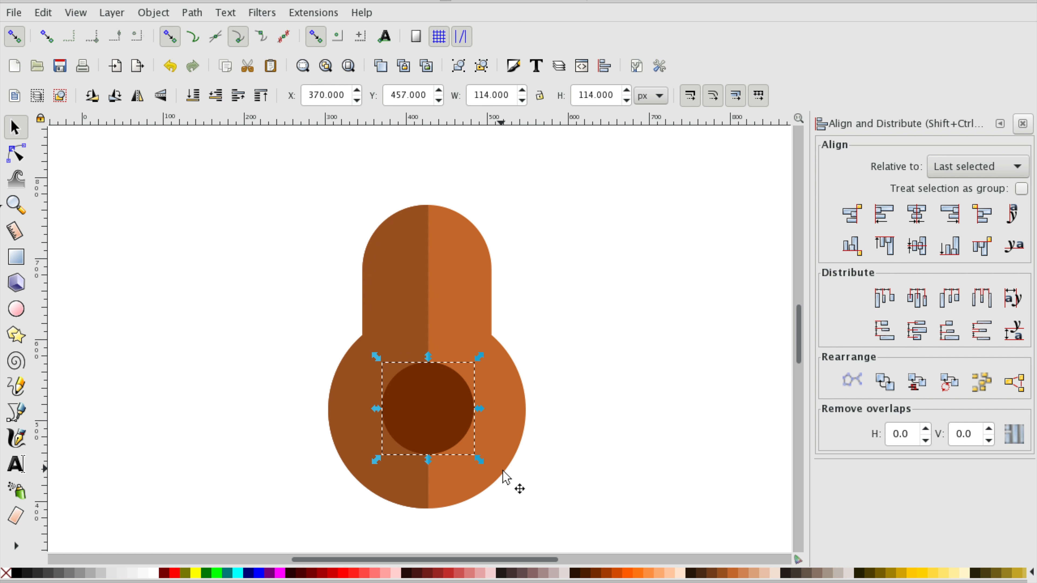
{"action": "mouse_move", "coordinate": [479, 460]}
{"action": "left_mouse_down"}
{"action": "mouse_move", "coordinate": [463, 449]}
{"action": "mouse_move", "coordinate": [472, 460]}
{"action": "left_mouse_up"}
{"action": "left_click_drag", "start_coordinate": [436, 417], "coordinate": [434, 399]}
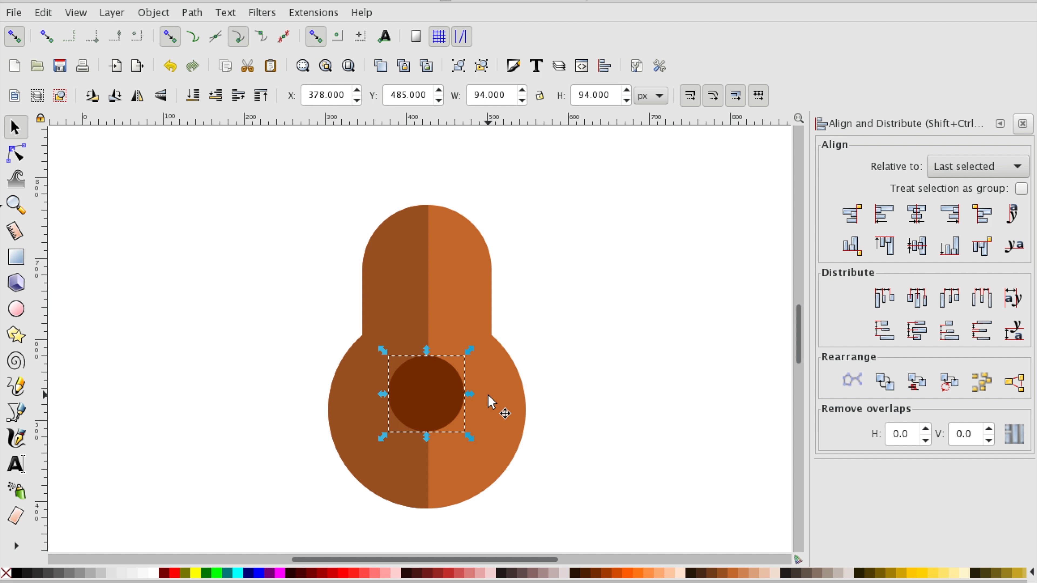
Centre the sound hole circle horizontally on the full lighter-brown guitar body
{"action": "left_click", "coordinate": [375, 446], "text": "shift"}
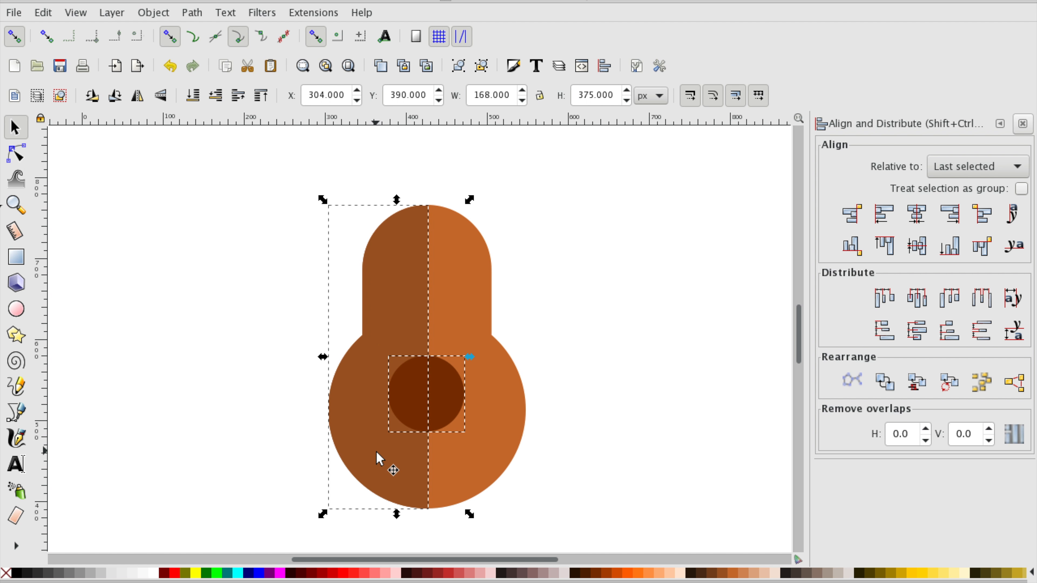
{"action": "left_click", "coordinate": [617, 426]}
{"action": "left_click", "coordinate": [437, 399]}
{"action": "left_click", "coordinate": [504, 438], "text": "shift"}
{"action": "left_click", "coordinate": [392, 461]}
{"action": "left_click", "coordinate": [570, 436]}
{"action": "left_click", "coordinate": [424, 404]}
{"action": "left_click", "coordinate": [382, 478], "text": "shift"}
{"action": "left_click", "coordinate": [539, 351]}
{"action": "left_click", "coordinate": [441, 376]}
{"action": "left_click", "coordinate": [505, 380], "text": "shift"}
{"action": "left_click", "coordinate": [915, 217]}
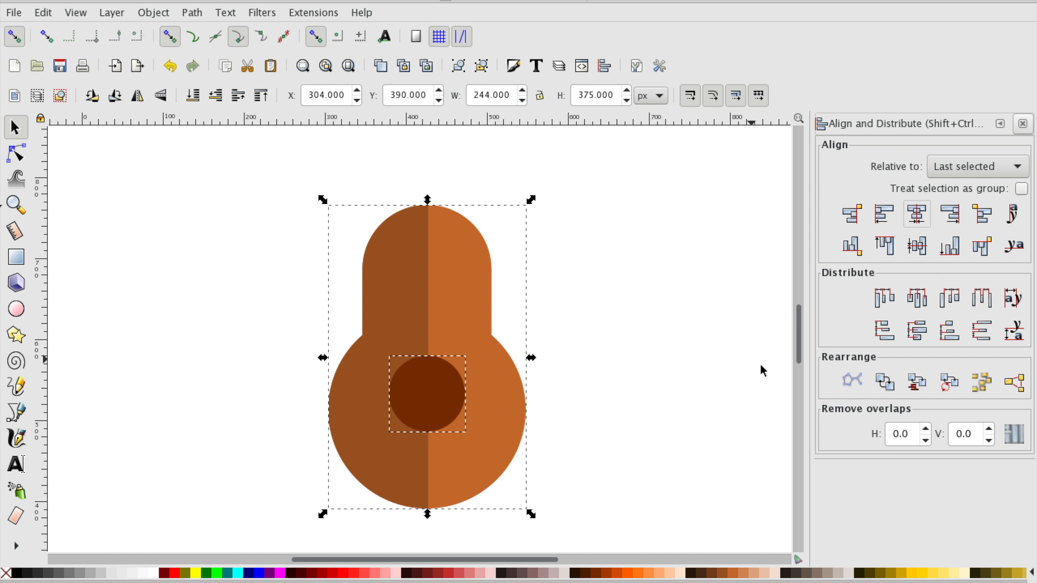
{"action": "left_click", "coordinate": [692, 338]}
Draw a dark brown bar about 120 by 30 px beside the guitar with fully rounded ends, radius 15 px
{"action": "scroll", "coordinate": [692, 337], "scroll_direction": "down", "scroll_amount": 4}
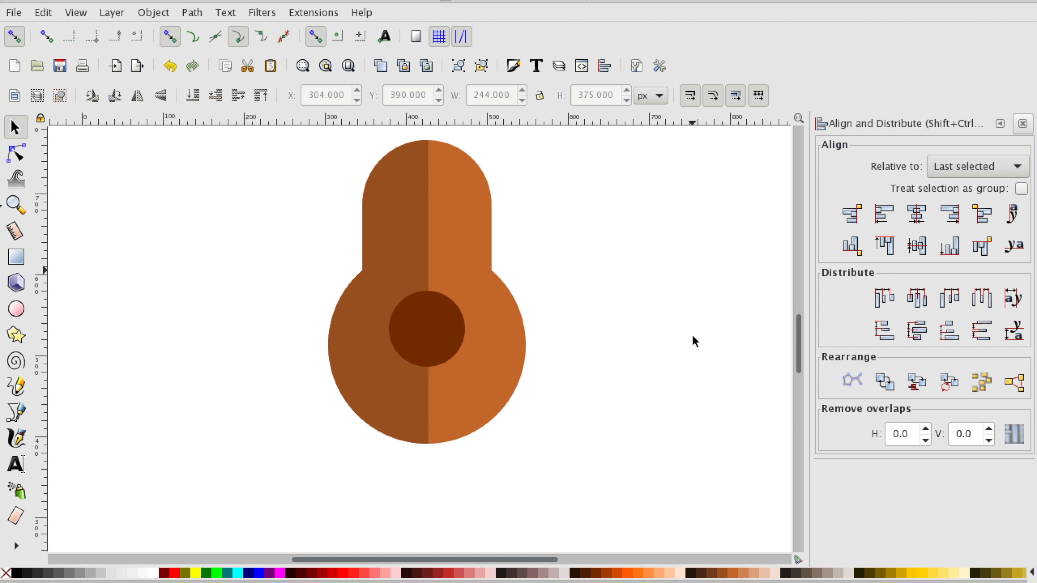
{"action": "left_click", "coordinate": [14, 262]}
{"action": "scroll", "coordinate": [121, 275], "scroll_direction": "left", "scroll_amount": 4}
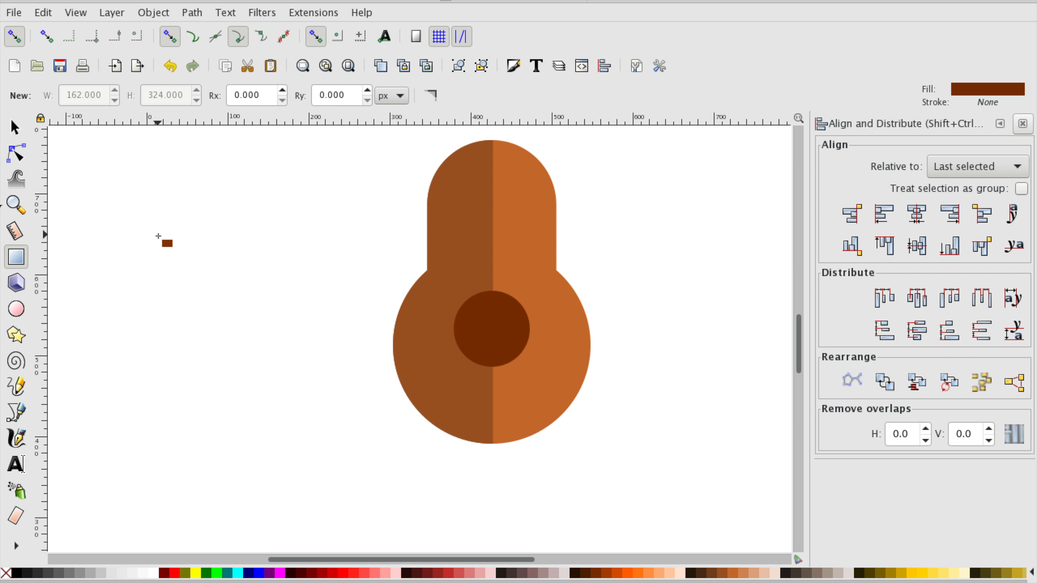
{"action": "left_click_drag", "start_coordinate": [158, 236], "coordinate": [201, 250]}
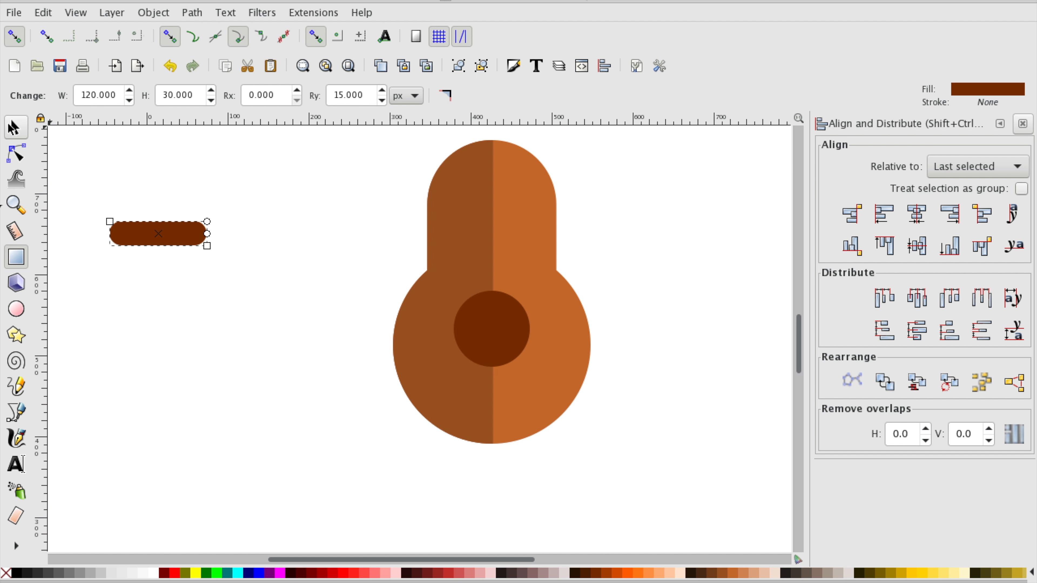
Place the bar below the sound hole as the bridge, resize it to about 105 by 19 px, and centre it horizontally on the body
{"action": "left_click", "coordinate": [14, 127]}
{"action": "left_click_drag", "start_coordinate": [145, 231], "coordinate": [543, 409]}
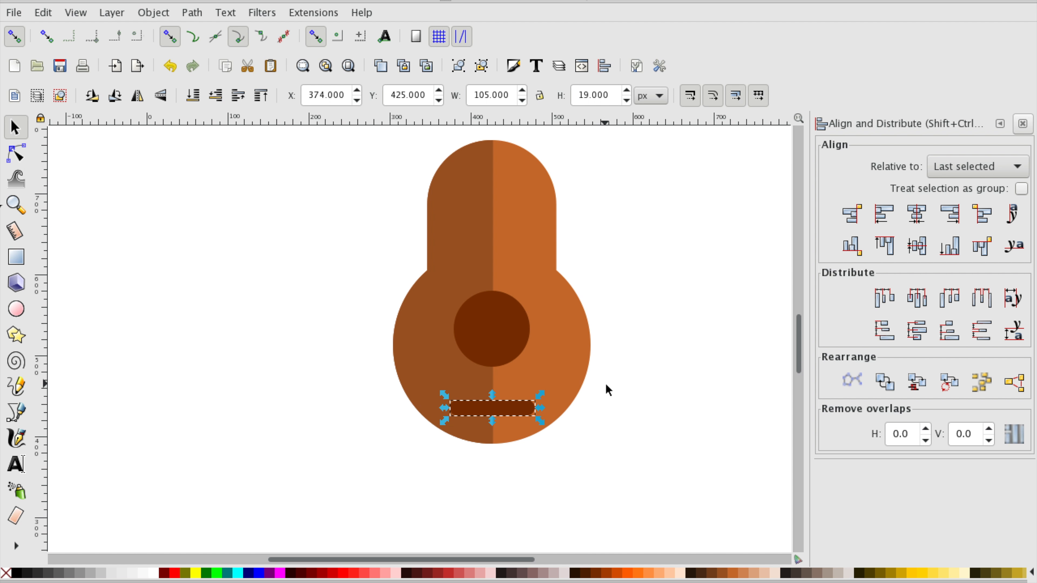
{"action": "left_click", "coordinate": [547, 334], "text": "shift"}
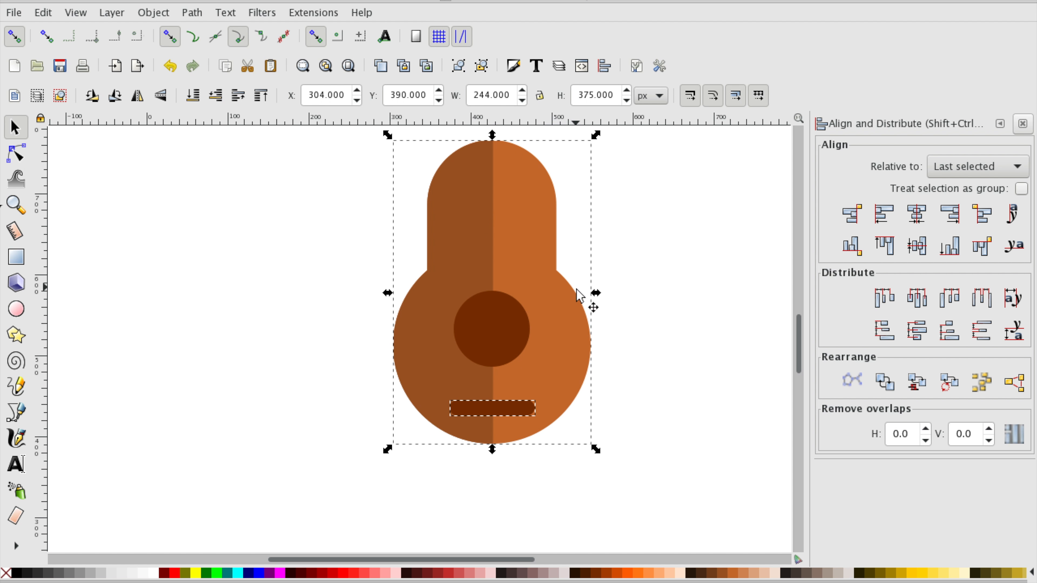
{"action": "left_click", "coordinate": [919, 213]}
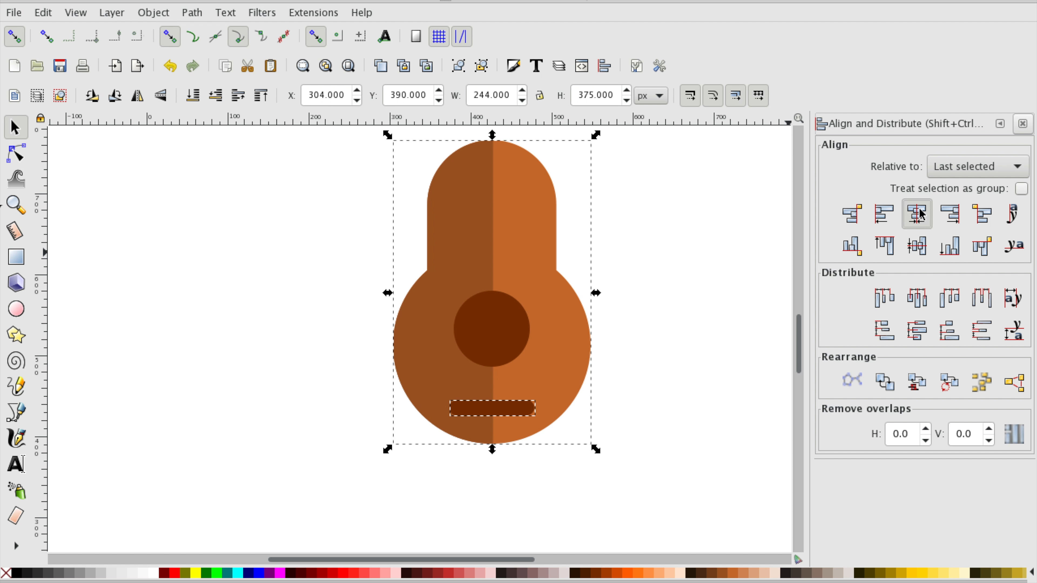
Duplicate the bridge bar, move the copy out beside the guitar and rotate it 90 degrees to stand upright
{"action": "left_click", "coordinate": [686, 329]}
{"action": "scroll", "coordinate": [648, 354], "scroll_direction": "right", "scroll_amount": 2}
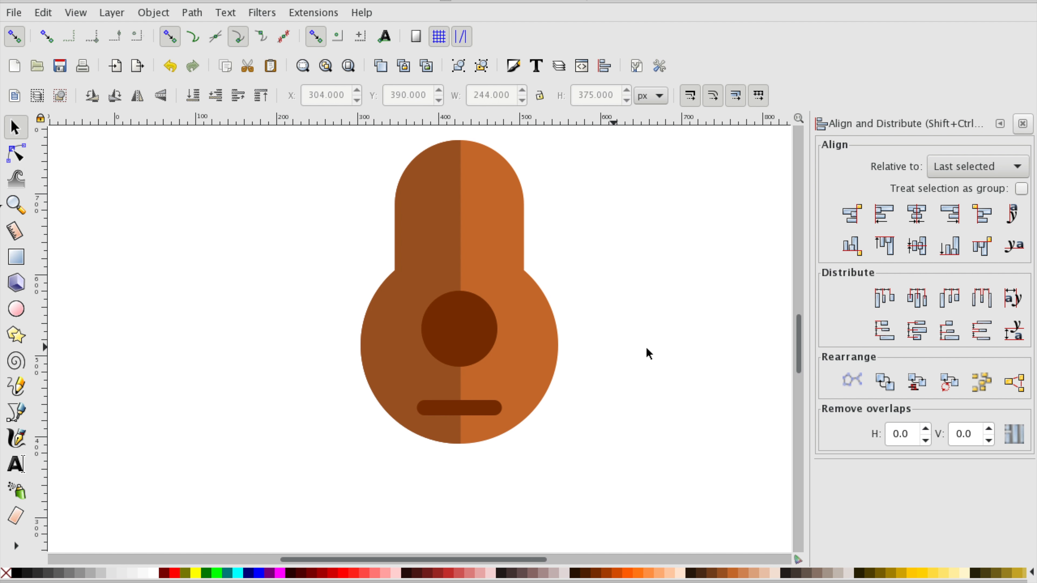
{"action": "left_click", "coordinate": [479, 412]}
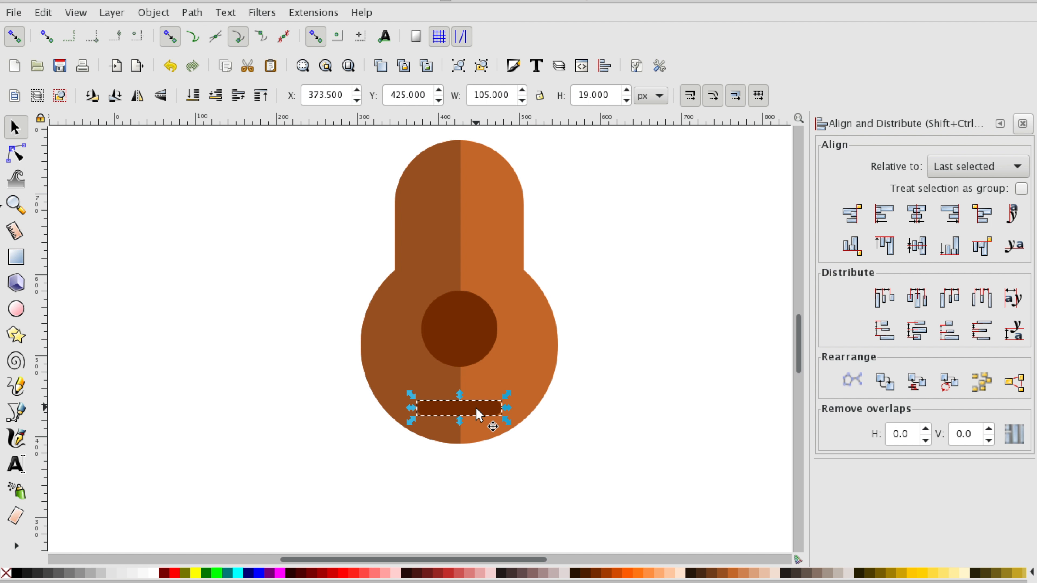
{"action": "right_click", "coordinate": [470, 410]}
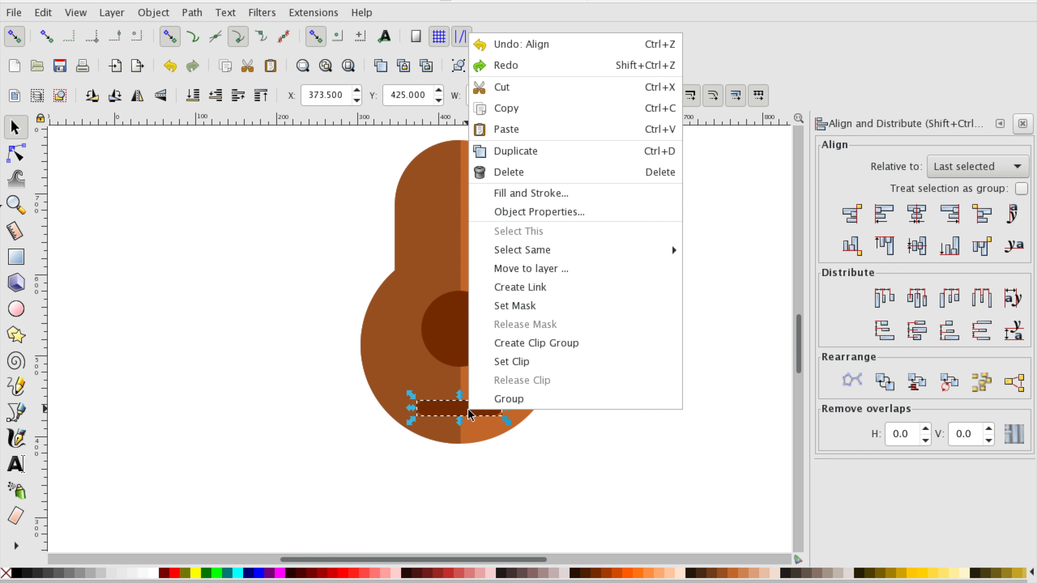
{"action": "left_click", "coordinate": [535, 152]}
{"action": "left_click_drag", "start_coordinate": [474, 408], "coordinate": [204, 322]}
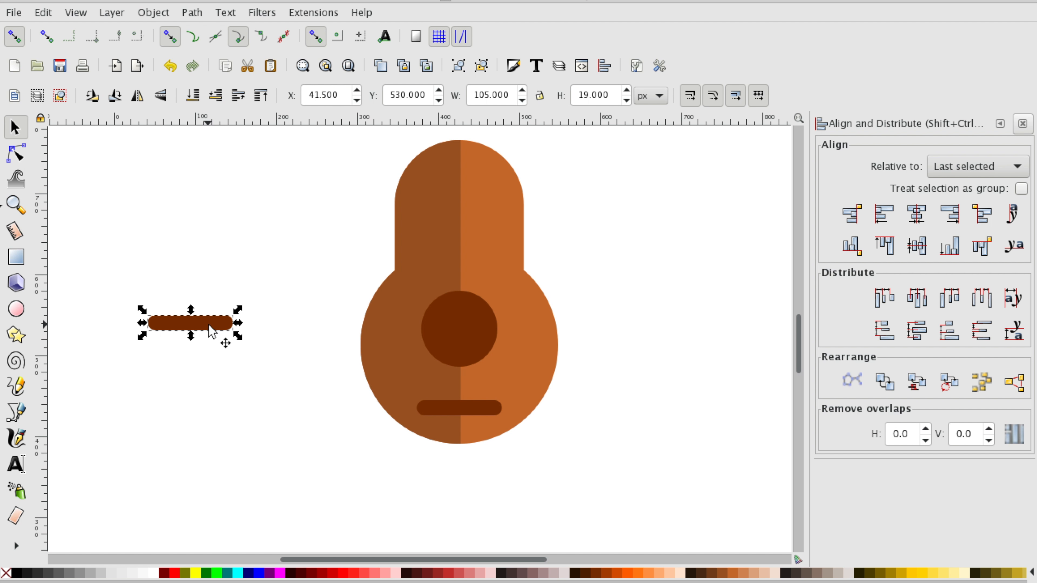
{"action": "left_click", "coordinate": [192, 322]}
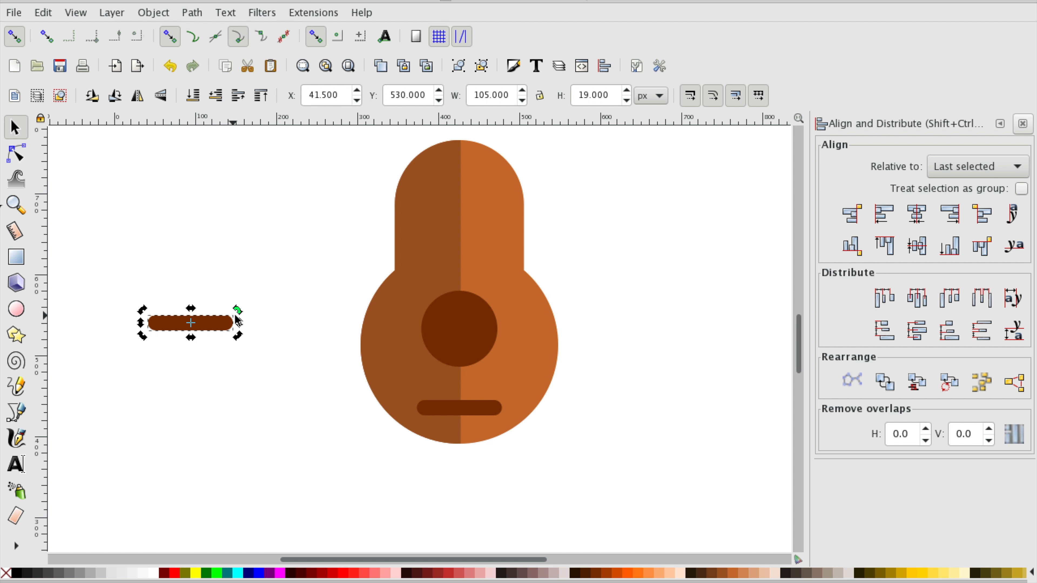
{"action": "left_click_drag", "start_coordinate": [237, 311], "coordinate": [198, 283]}
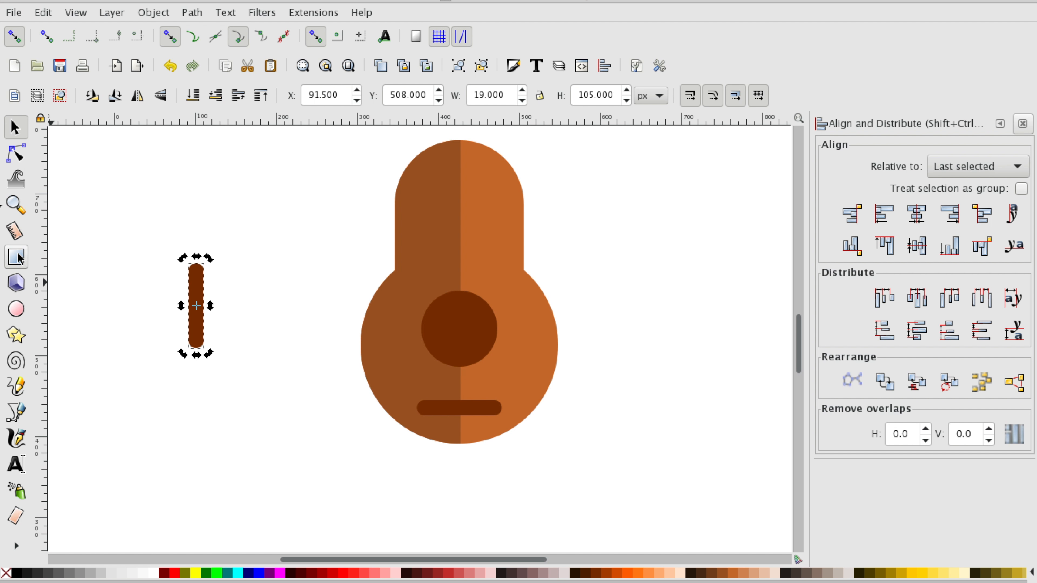
Remove the corner rounding from the upright bar and stretch it to about 21 by 236 px
{"action": "left_click", "coordinate": [20, 258]}
{"action": "left_click_drag", "start_coordinate": [196, 264], "coordinate": [164, 267]}
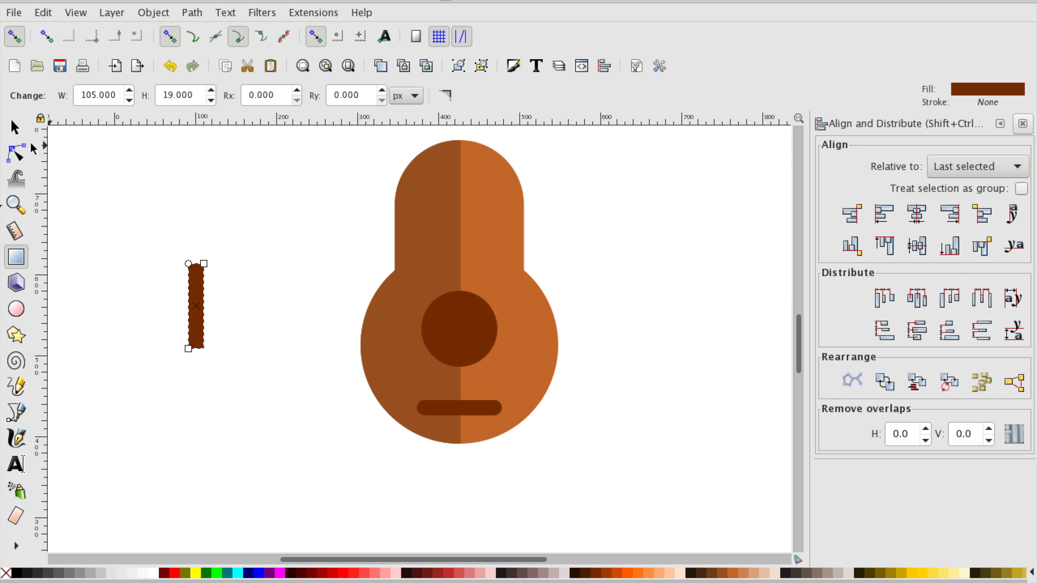
{"action": "key", "text": "s"}
{"action": "left_click_drag", "start_coordinate": [196, 262], "coordinate": [196, 151]}
{"action": "left_click_drag", "start_coordinate": [208, 254], "coordinate": [208, 251]}
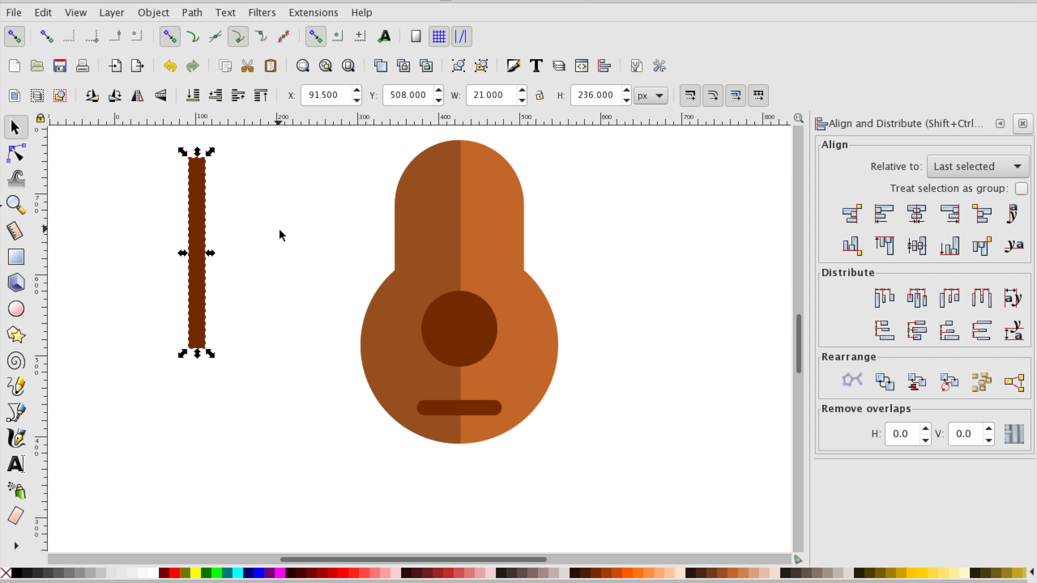
Place the upright bar over the upper body as the neck and resize it to about 25 by 257 px
{"action": "scroll", "coordinate": [280, 232], "scroll_direction": "up", "scroll_amount": 5}
{"action": "left_click_drag", "start_coordinate": [168, 351], "coordinate": [435, 227]}
{"action": "left_click_drag", "start_coordinate": [439, 271], "coordinate": [444, 271]}
{"action": "left_click_drag", "start_coordinate": [430, 374], "coordinate": [428, 388]}
{"action": "left_click_drag", "start_coordinate": [427, 318], "coordinate": [424, 314]}
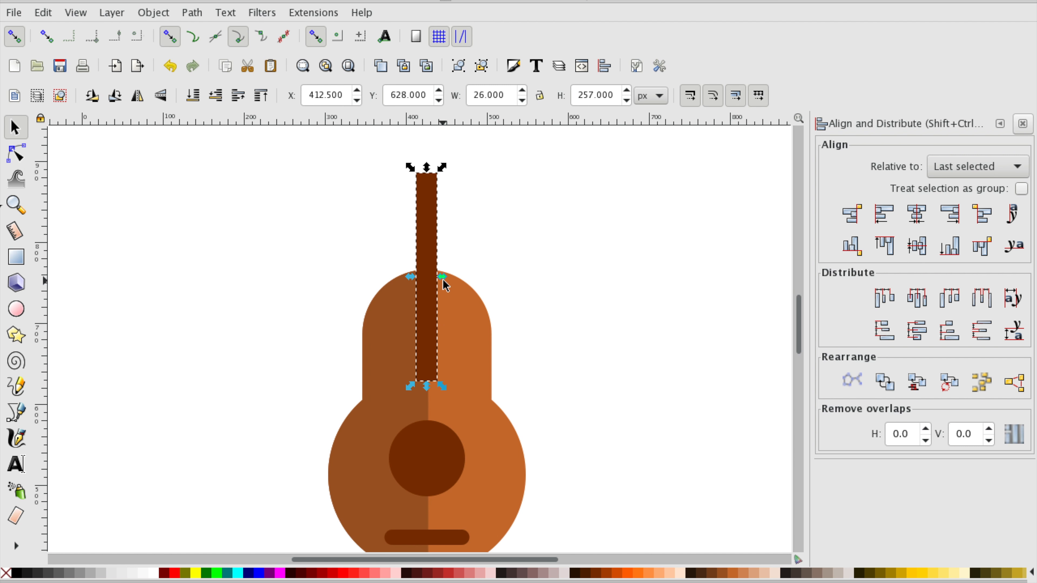
{"action": "left_click_drag", "start_coordinate": [443, 278], "coordinate": [427, 276]}
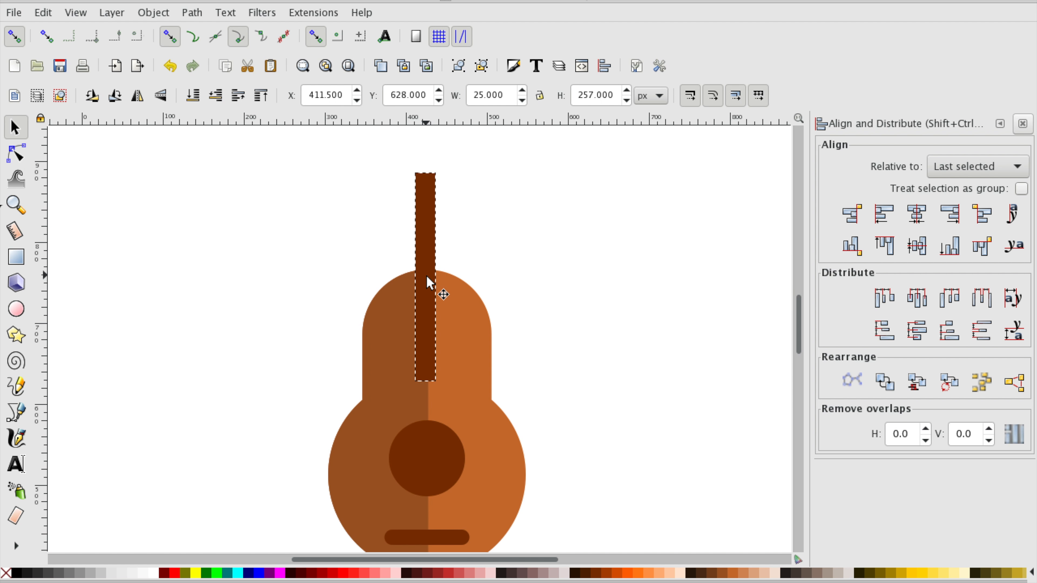
Centre the neck horizontally on the full guitar body
{"action": "left_click", "coordinate": [462, 338], "text": "shift"}
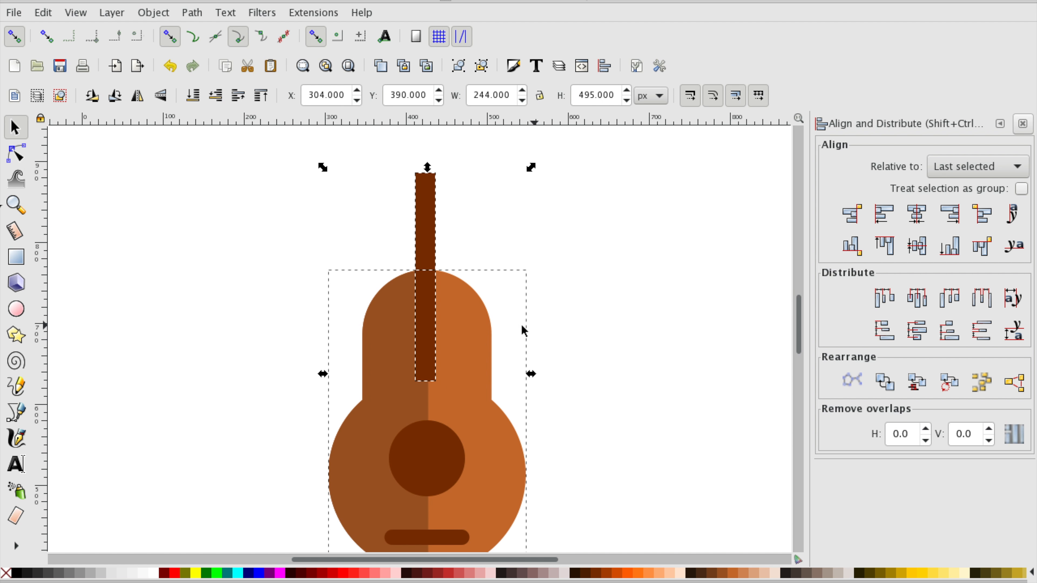
{"action": "left_click", "coordinate": [921, 211]}
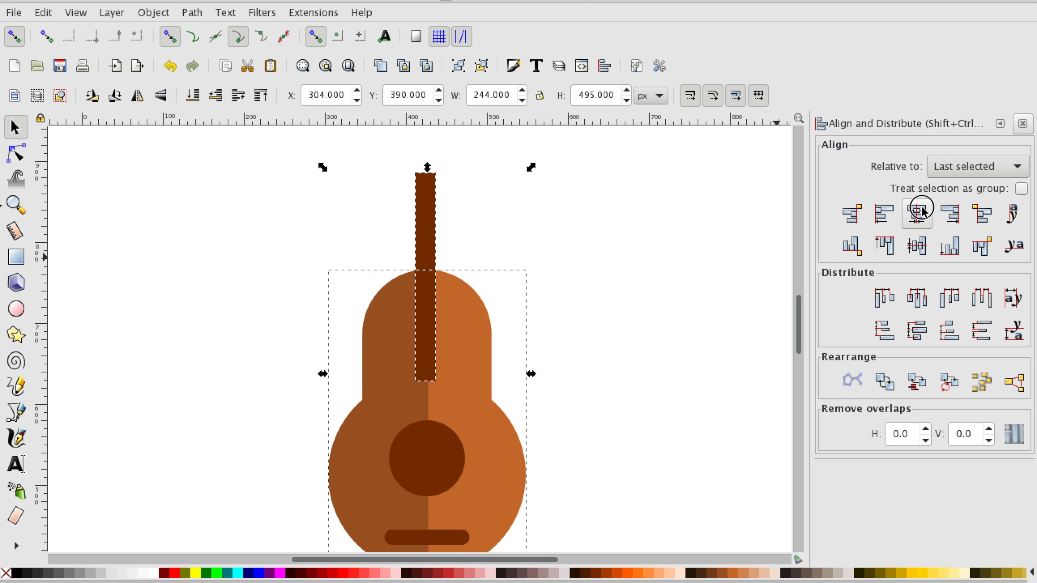
{"action": "left_click", "coordinate": [608, 260]}
{"action": "scroll", "coordinate": [583, 231], "scroll_direction": "up", "scroll_amount": 4}
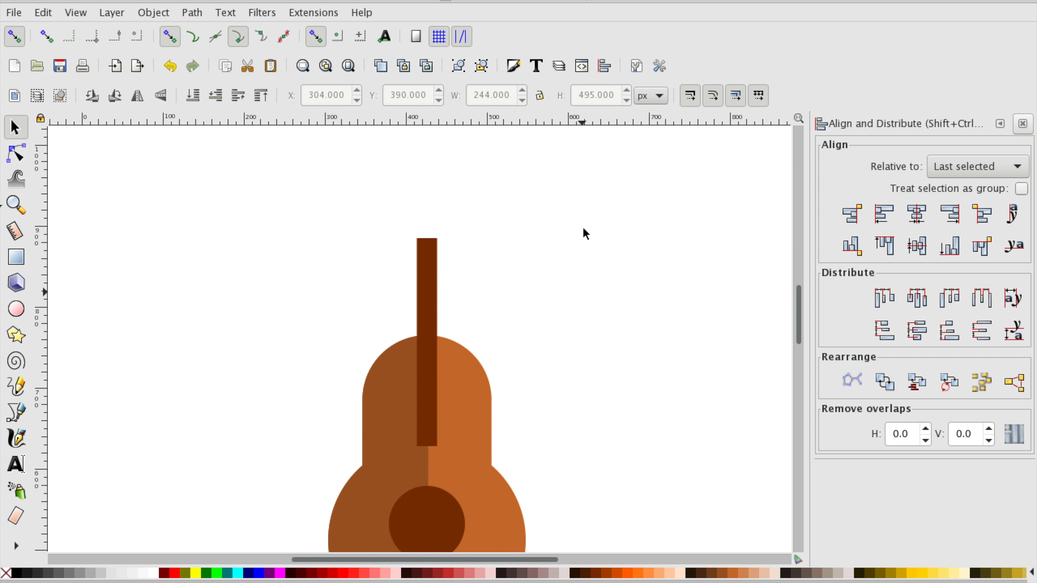
{"action": "scroll", "coordinate": [528, 317], "scroll_direction": "down", "scroll_amount": 6}
{"action": "scroll", "coordinate": [527, 317], "scroll_direction": "up", "scroll_amount": 2}
{"action": "scroll", "coordinate": [528, 317], "scroll_direction": "down", "scroll_amount": 3}
{"action": "scroll", "coordinate": [528, 317], "scroll_direction": "up", "scroll_amount": 3}
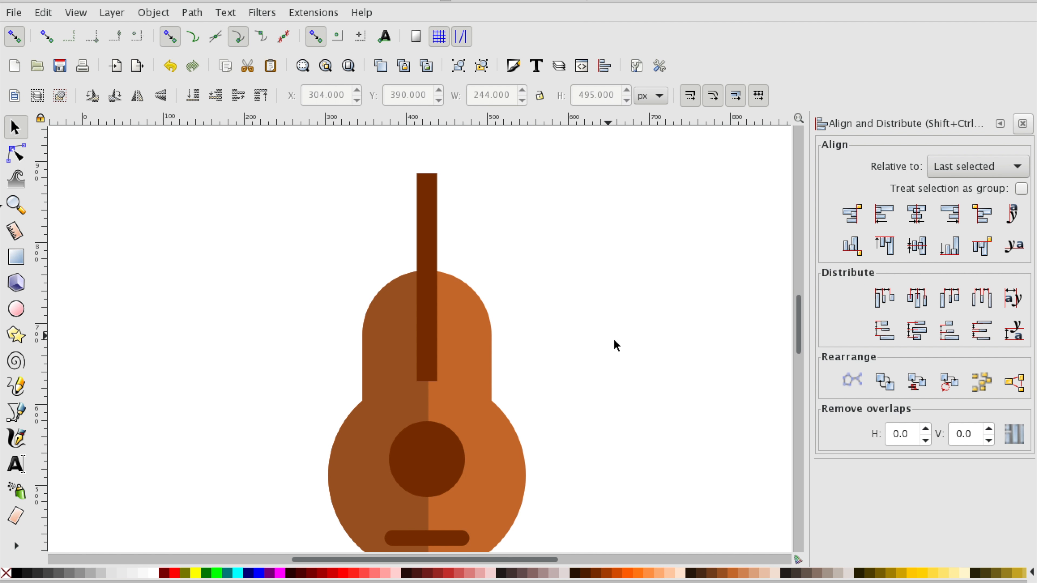
Draw a small upright bar about 22 by 44 px beside the neck with fully rounded ends, radius 11 px
{"action": "scroll", "coordinate": [614, 337], "scroll_direction": "up", "scroll_amount": 4}
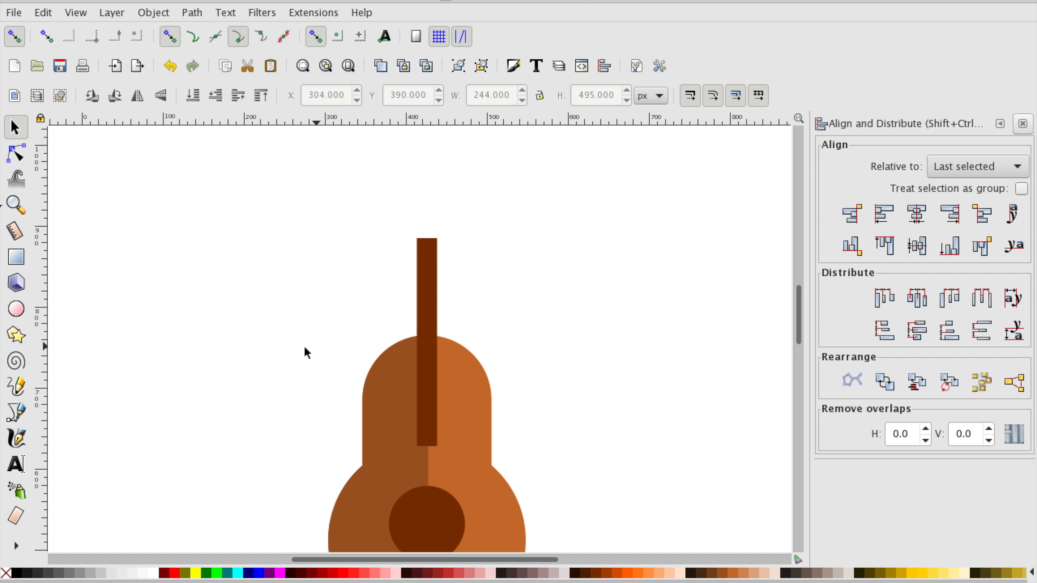
{"action": "left_click", "coordinate": [16, 256]}
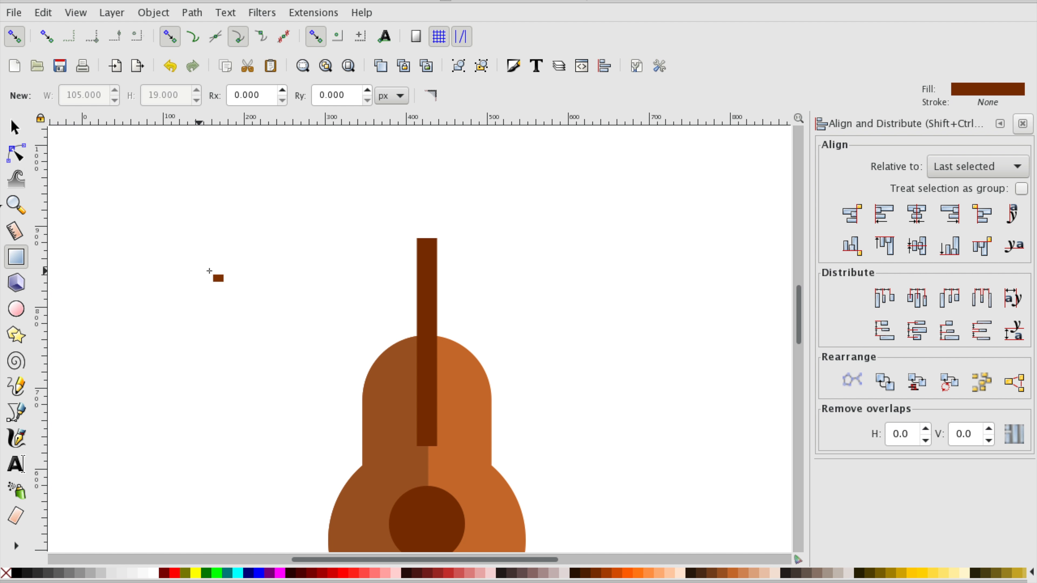
{"action": "mouse_move", "coordinate": [220, 215]}
{"action": "left_mouse_down"}
{"action": "mouse_move", "coordinate": [229, 234]}
{"action": "mouse_move", "coordinate": [229, 199]}
{"action": "mouse_move", "coordinate": [214, 199]}
{"action": "mouse_move", "coordinate": [231, 213]}
{"action": "mouse_move", "coordinate": [229, 205]}
{"action": "left_mouse_up"}
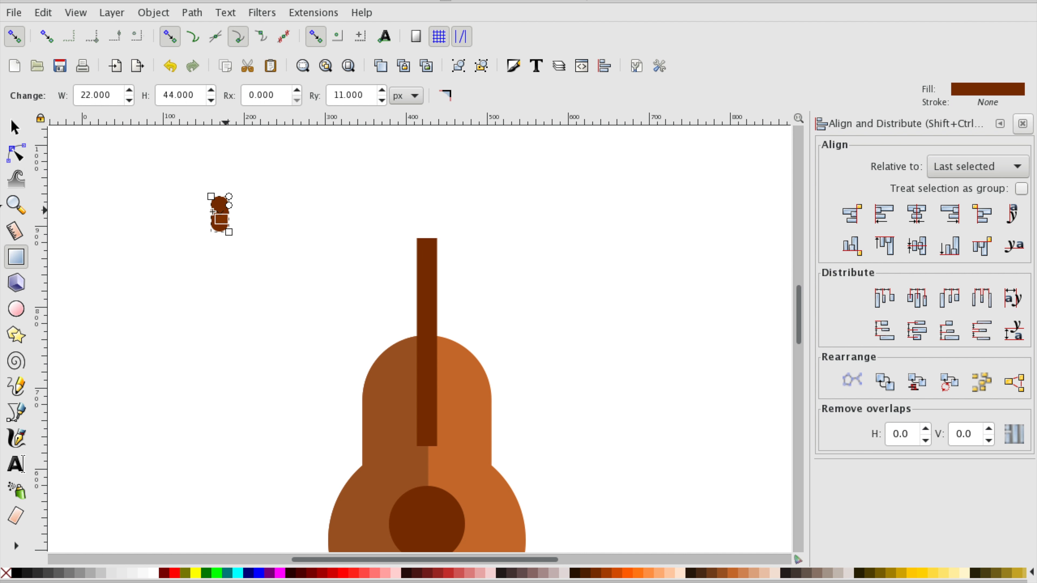
Fill the small rounded bar with a light brown and enlarge it proportionally to about 31 by 62 px
{"action": "left_click", "coordinate": [15, 128]}
{"action": "left_click", "coordinate": [224, 219]}
{"action": "left_click_drag", "start_coordinate": [225, 220], "coordinate": [291, 229]}
{"action": "scroll", "coordinate": [170, 578], "scroll_direction": "down", "scroll_amount": 5}
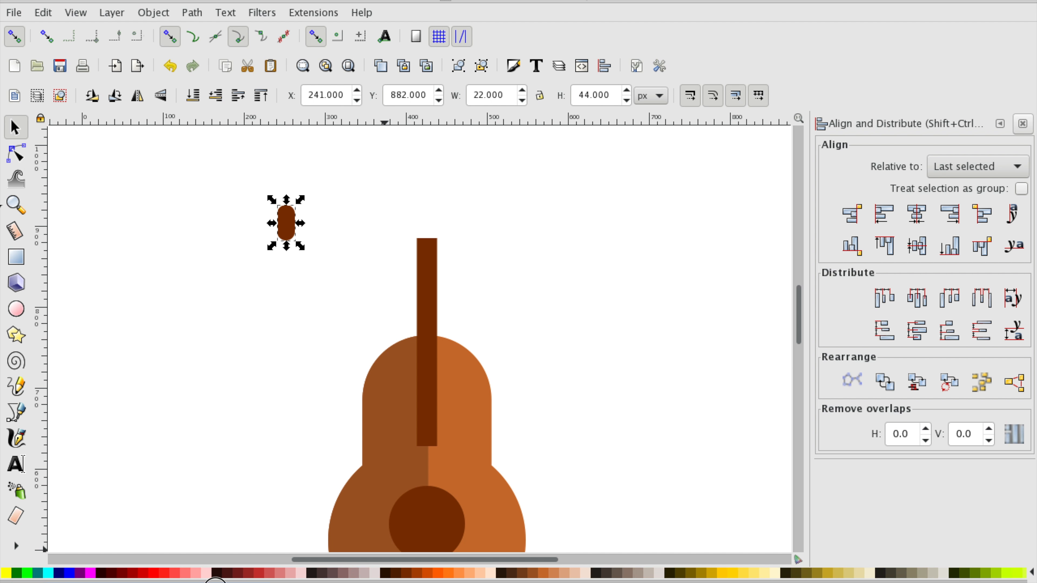
{"action": "left_click", "coordinate": [449, 577]}
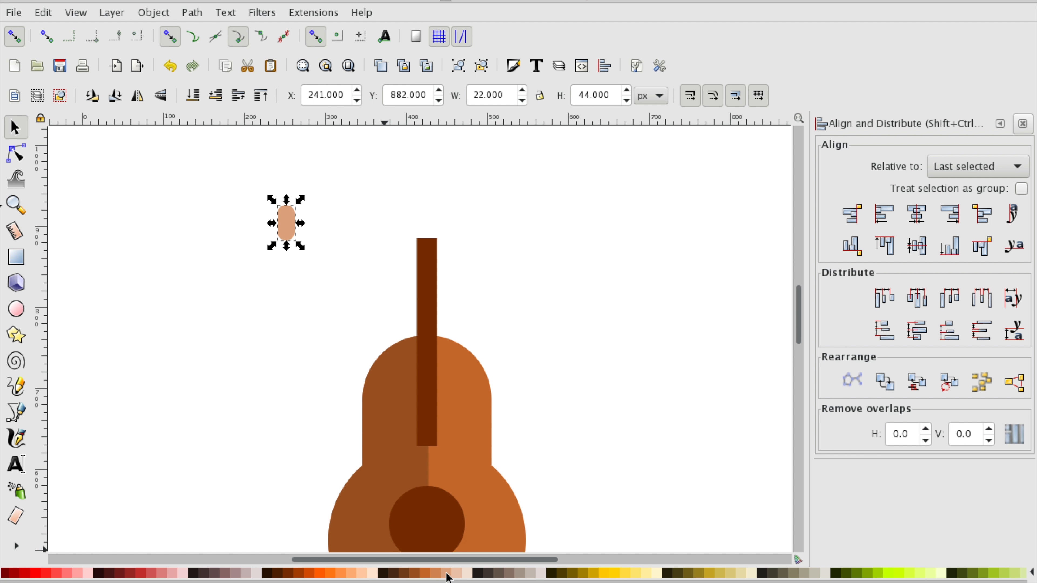
{"action": "left_click", "coordinate": [436, 577]}
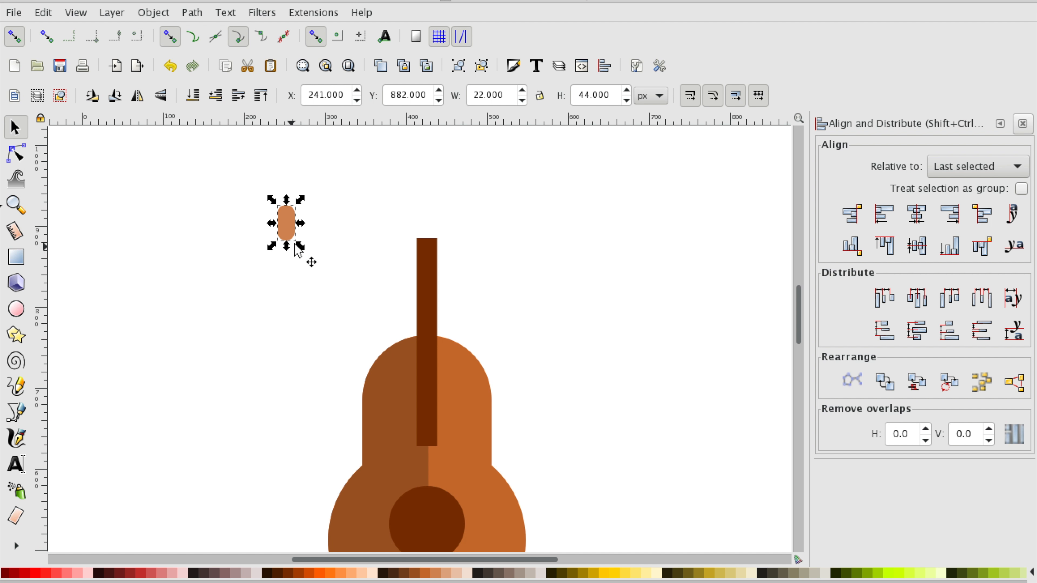
{"action": "left_click_drag", "start_coordinate": [298, 247], "coordinate": [307, 251]}
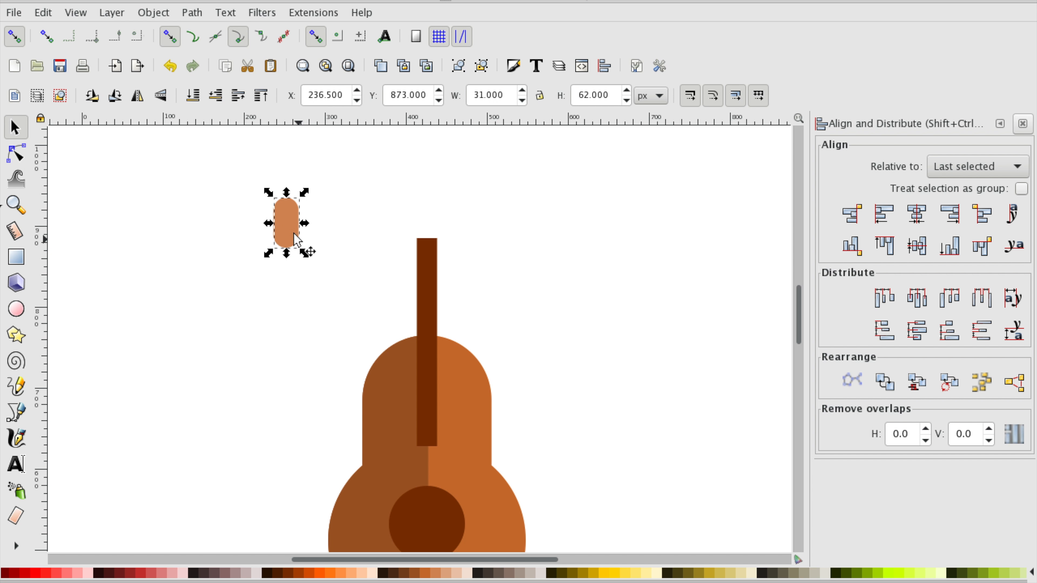
Turn off snapping and move the light-brown rounded bar freely to the upper end of the neck
{"action": "left_click_drag", "start_coordinate": [369, 223], "coordinate": [438, 221]}
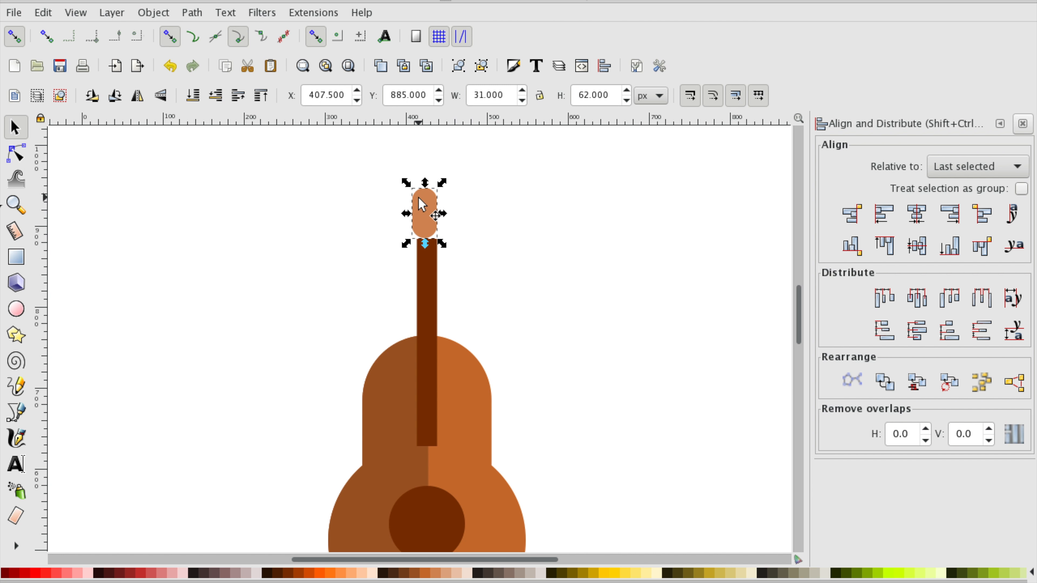
{"action": "left_click_drag", "start_coordinate": [433, 224], "coordinate": [424, 211]}
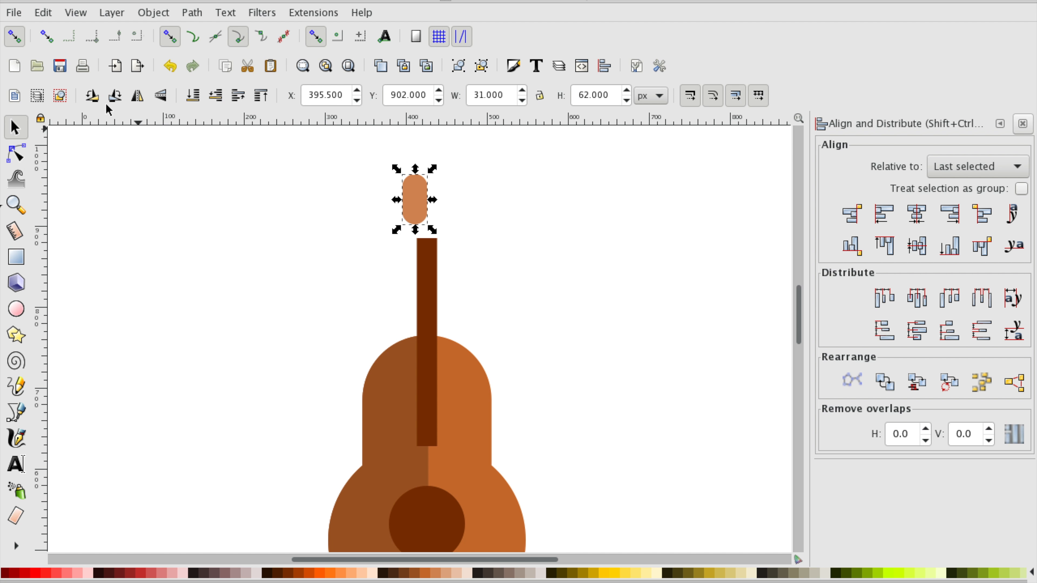
{"action": "left_click", "coordinate": [14, 40]}
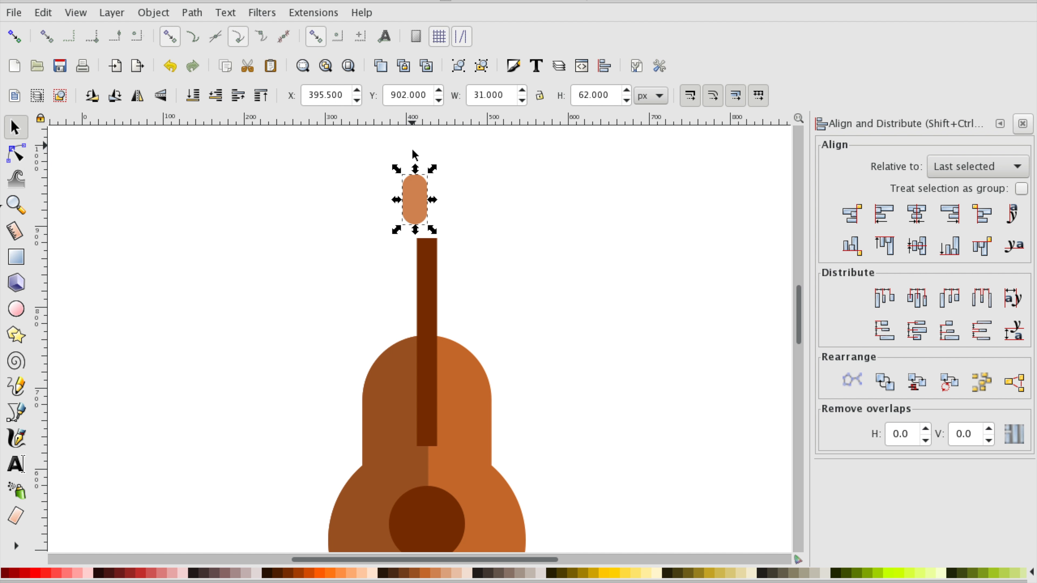
{"action": "left_click_drag", "start_coordinate": [417, 198], "coordinate": [434, 228]}
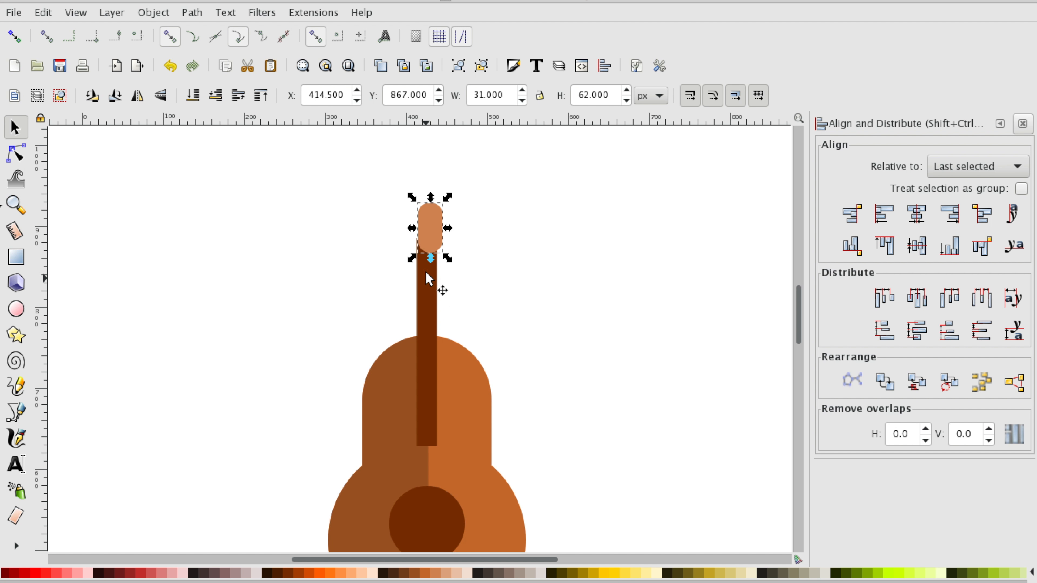
{"action": "left_click_drag", "start_coordinate": [433, 218], "coordinate": [473, 215]}
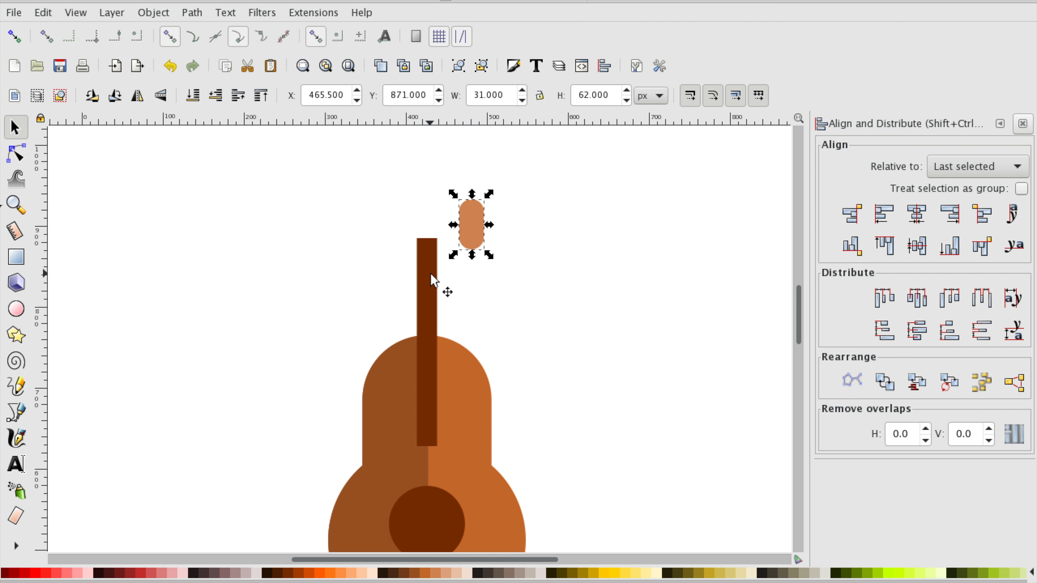
{"action": "left_click_drag", "start_coordinate": [467, 219], "coordinate": [441, 215]}
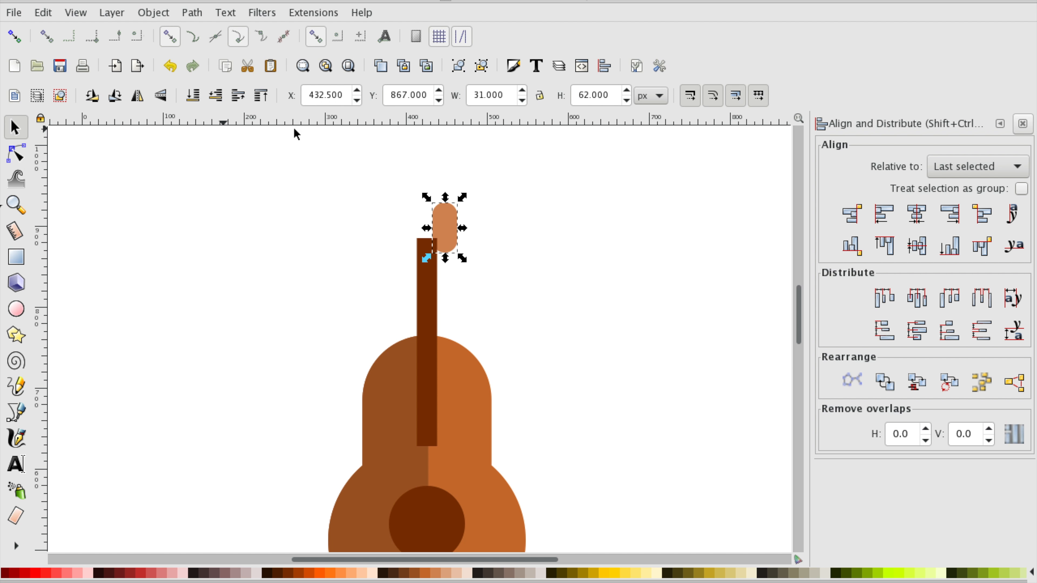
Set the light-brown bar behind the neck's upper end as the headstock, about 35 by 70 px, centred horizontally on the neck
{"action": "mouse_move", "coordinate": [446, 223]}
{"action": "left_mouse_down"}
{"action": "mouse_move", "coordinate": [423, 218]}
{"action": "mouse_move", "coordinate": [447, 255]}
{"action": "mouse_move", "coordinate": [426, 219]}
{"action": "left_mouse_up"}
{"action": "left_click", "coordinate": [435, 324]}
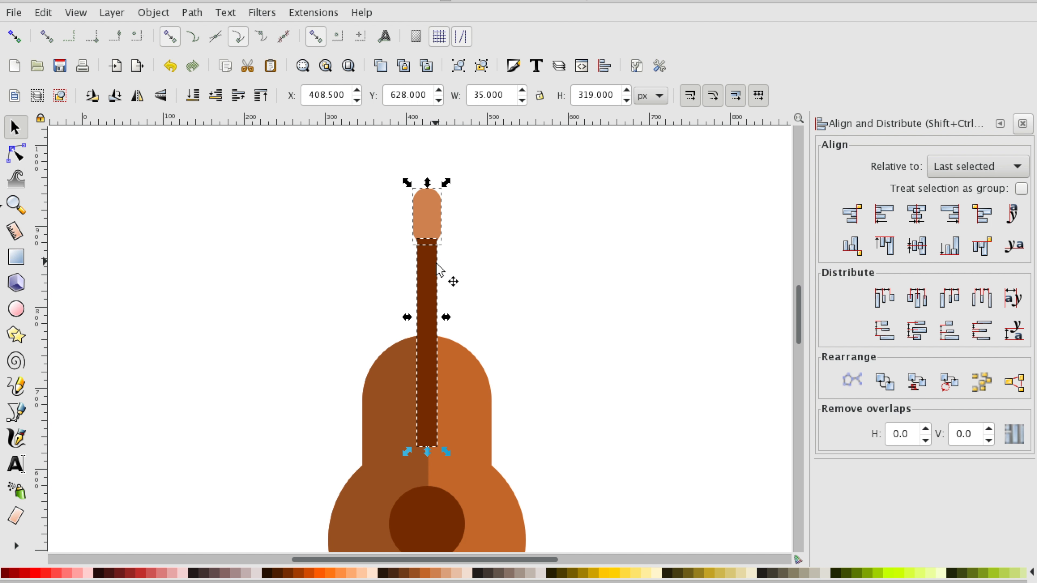
{"action": "left_click", "coordinate": [920, 216]}
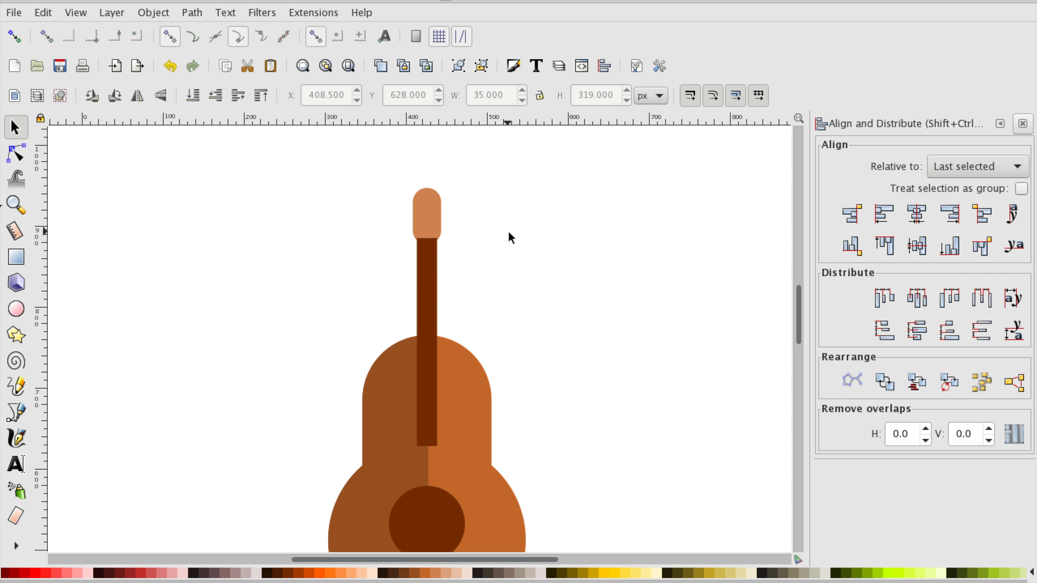
Check the guitar in the reference image bitmap1.png and duplicate the headstock in place
{"action": "left_click", "coordinate": [436, 216]}
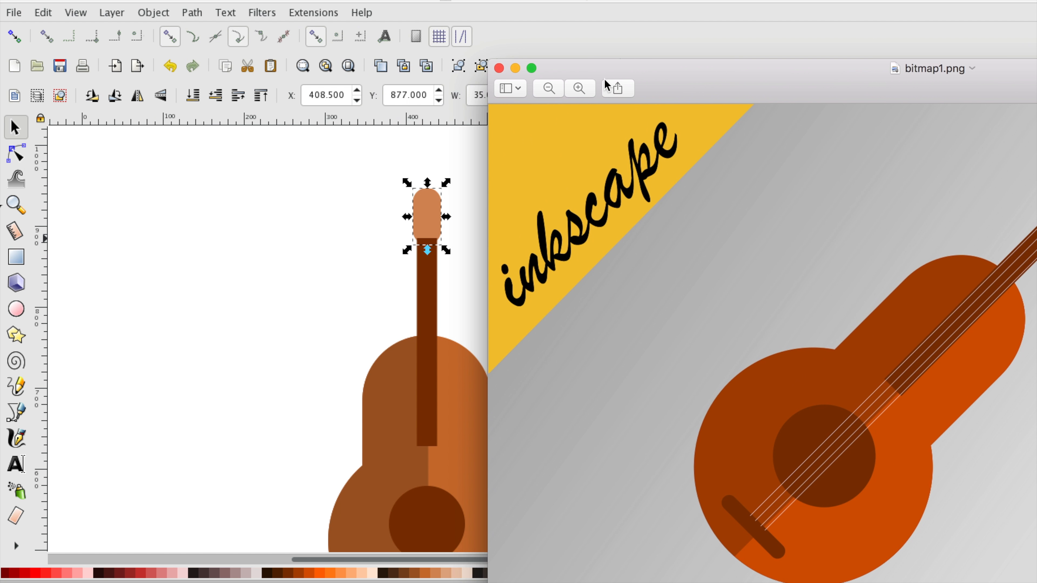
{"action": "left_click", "coordinate": [516, 68]}
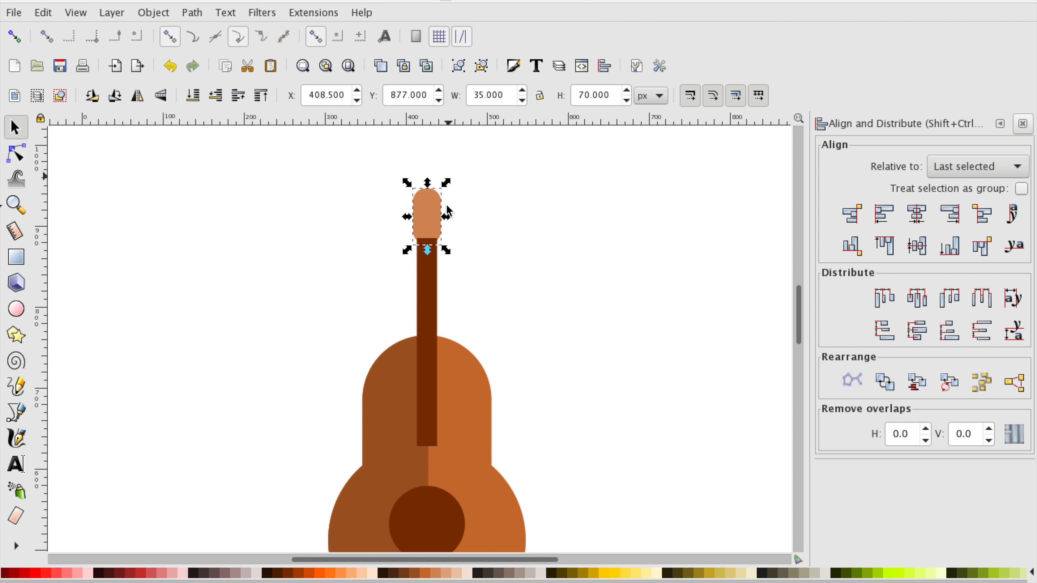
{"action": "right_click", "coordinate": [432, 221]}
{"action": "left_click", "coordinate": [466, 334]}
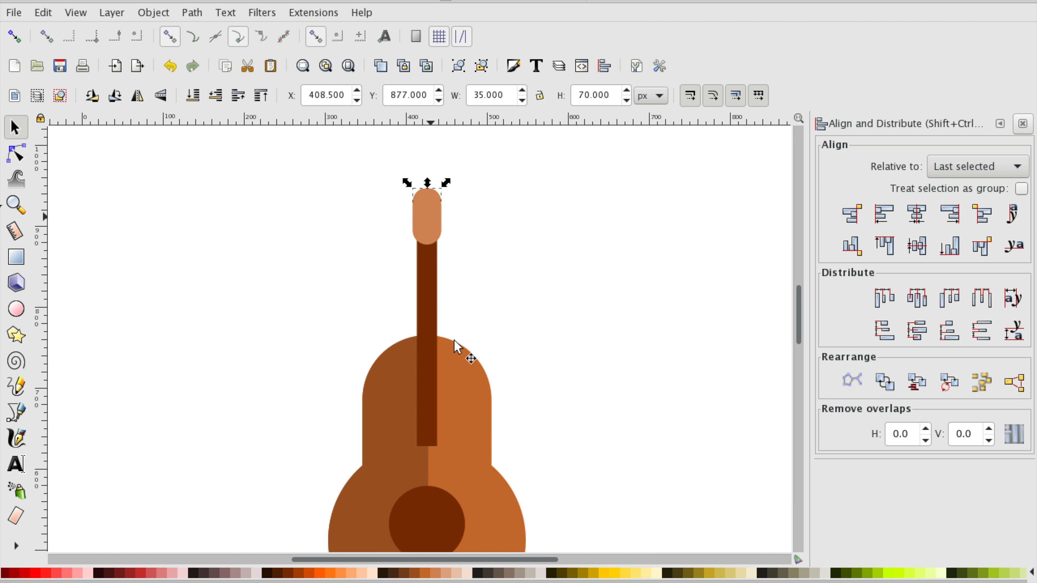
Fill the headstock copy bright red and shrink it about its centre to about 23 by 46 px
{"action": "left_click", "coordinate": [34, 575]}
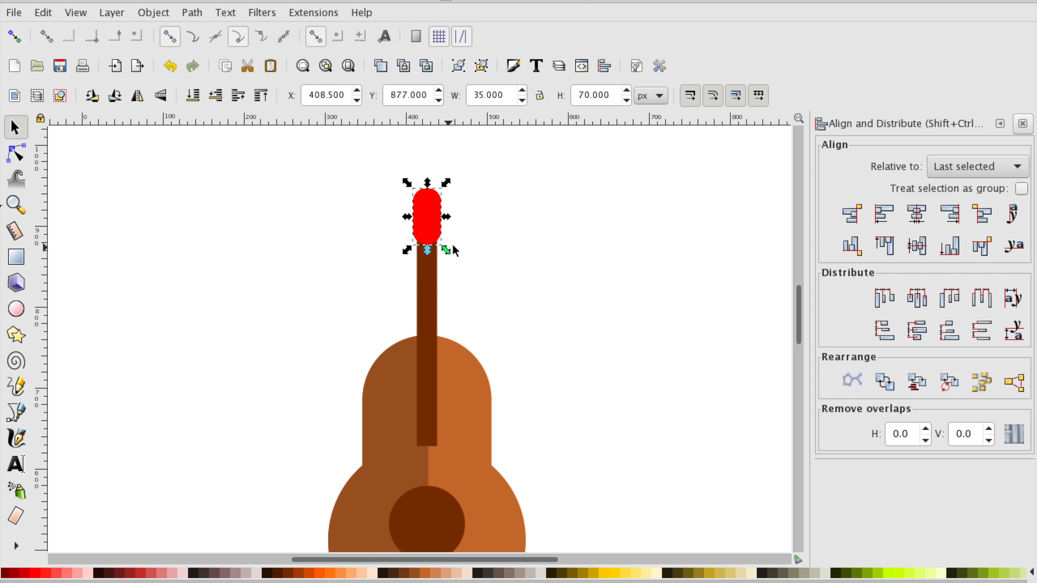
{"action": "mouse_move", "coordinate": [447, 254]}
{"action": "left_mouse_down"}
{"action": "mouse_move", "coordinate": [440, 240]}
{"action": "mouse_move", "coordinate": [444, 254]}
{"action": "left_mouse_up"}
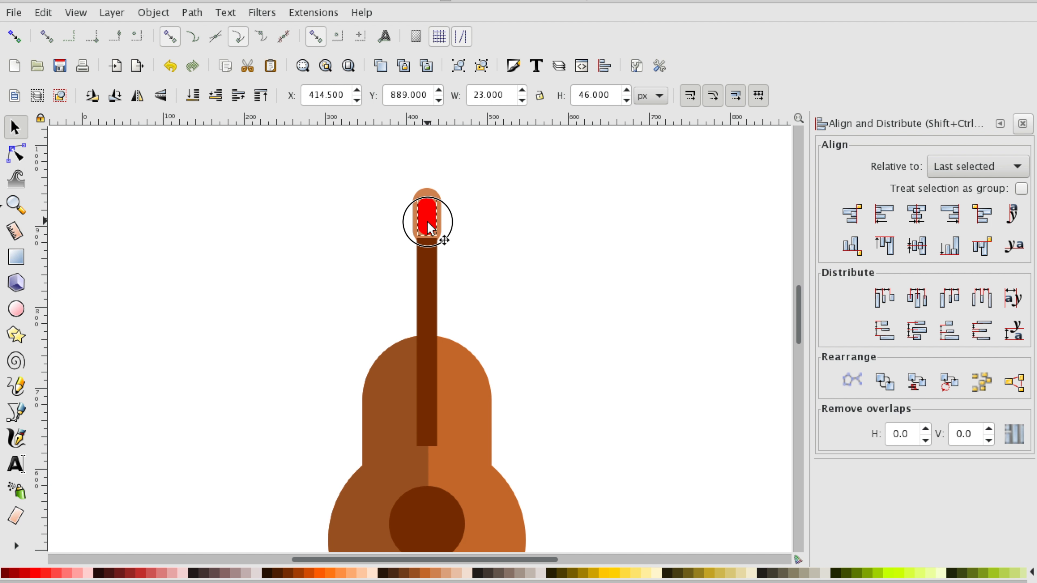
{"action": "left_click", "coordinate": [481, 240]}
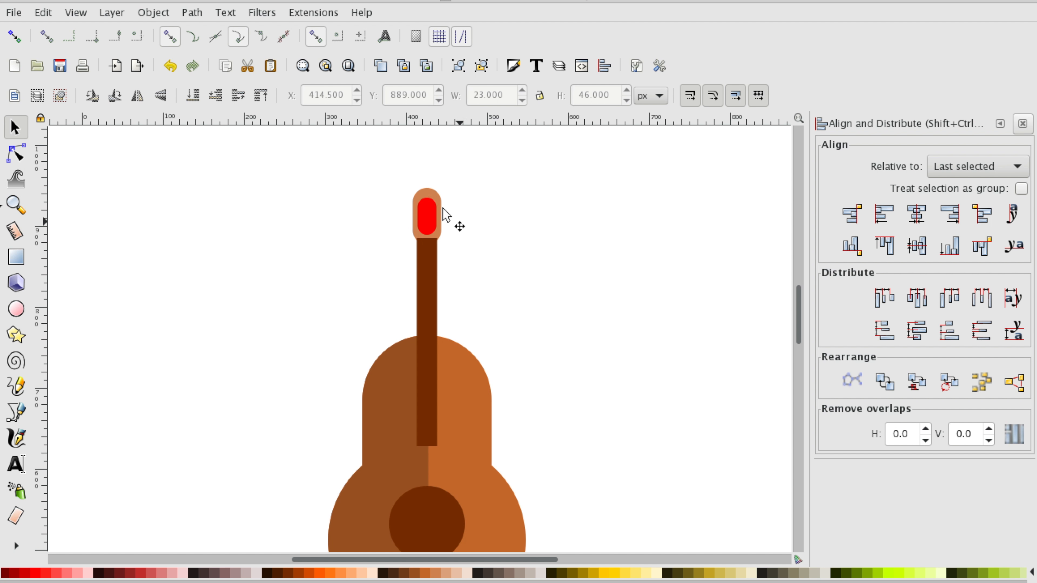
Subtract the red rounded shape from the light-brown headstock with Difference to cut an elongated opening
{"action": "left_click", "coordinate": [427, 196]}
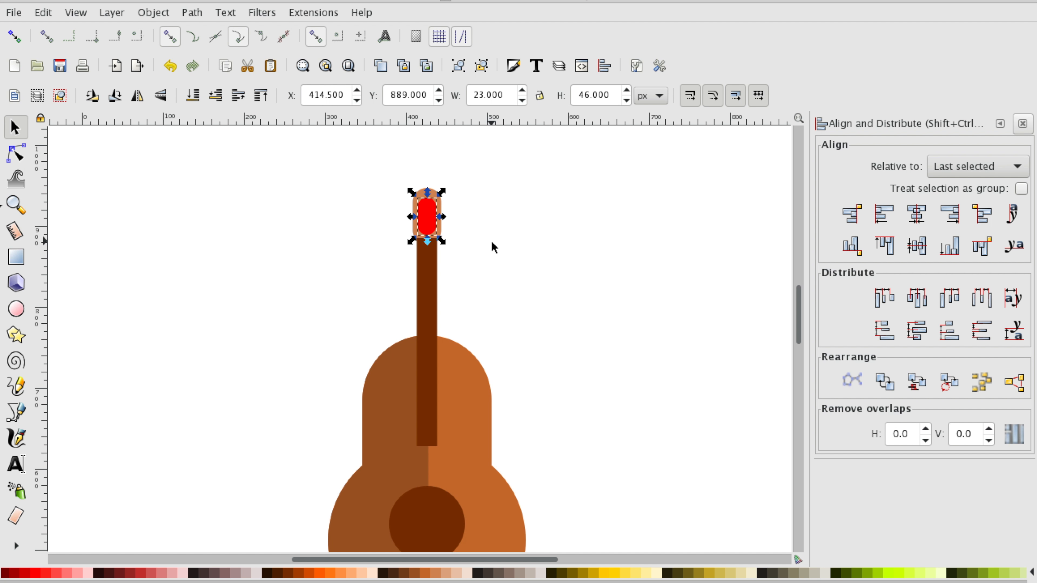
{"action": "key", "text": "plus"}
{"action": "scroll", "coordinate": [491, 247], "scroll_direction": "up", "scroll_amount": 3}
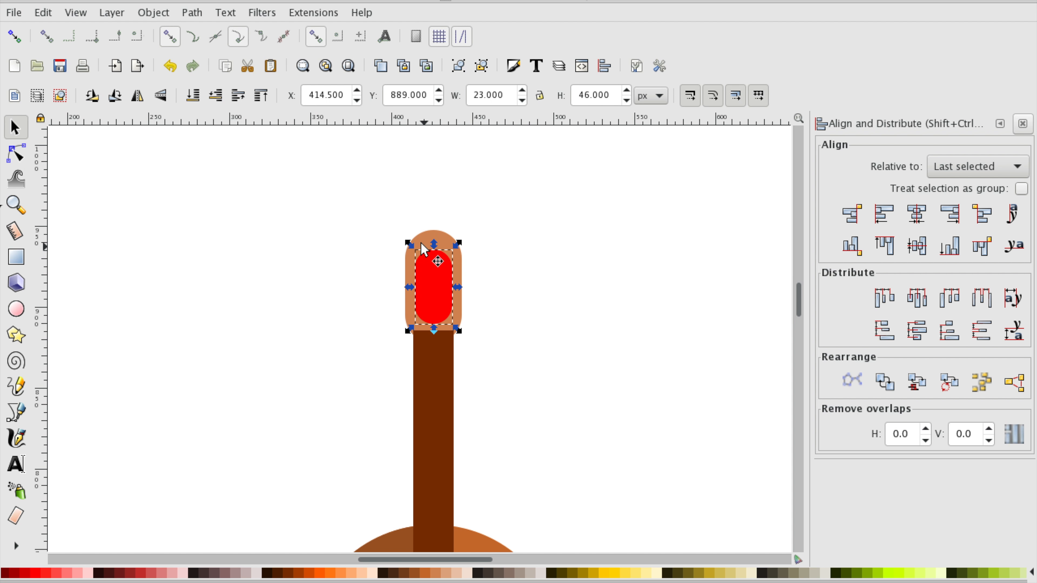
{"action": "left_click", "coordinate": [421, 237], "text": "shift"}
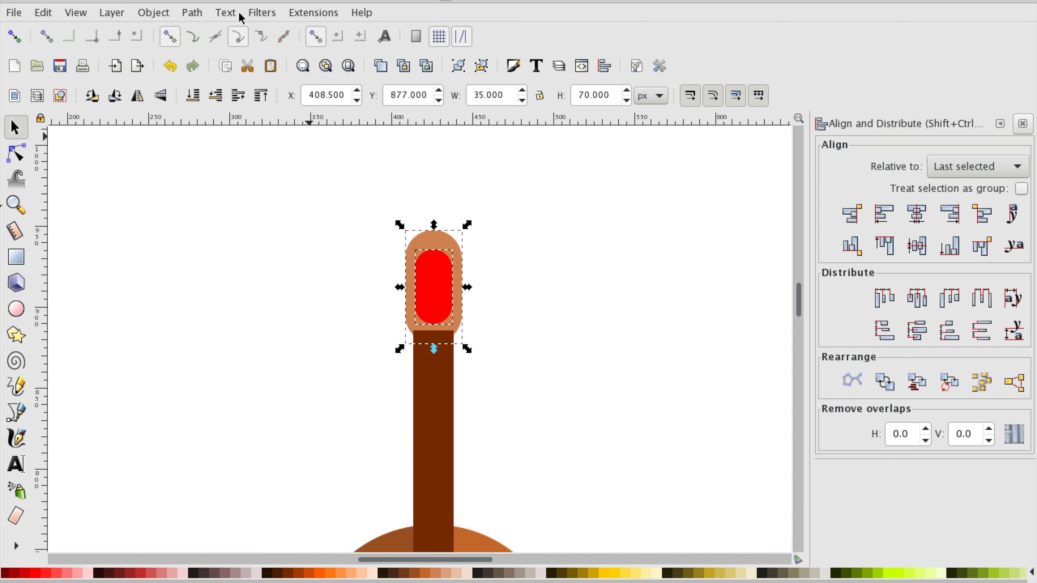
{"action": "left_click", "coordinate": [194, 13]}
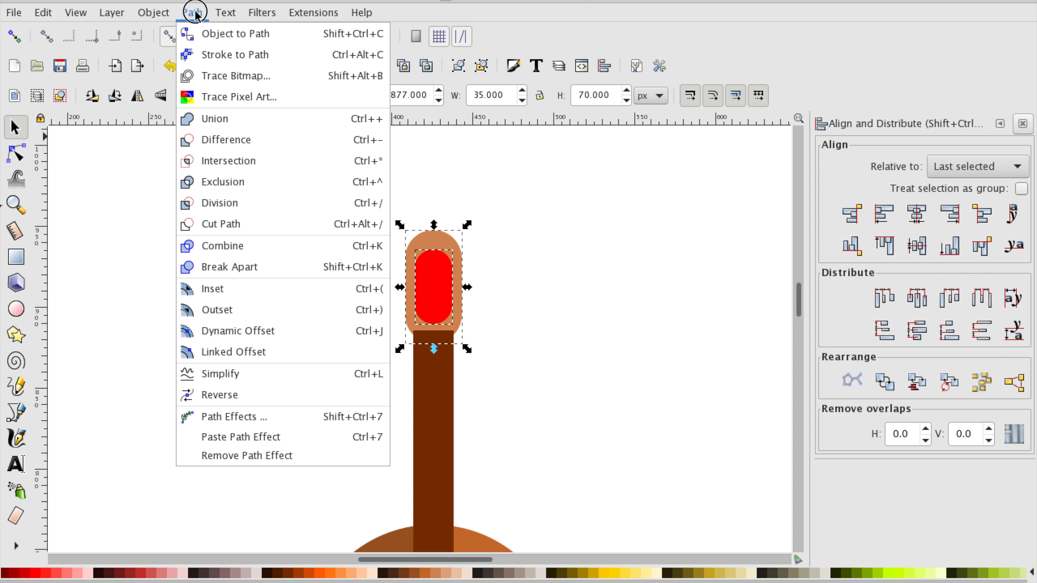
{"action": "left_click", "coordinate": [238, 140]}
{"action": "left_click", "coordinate": [663, 249]}
{"action": "scroll", "coordinate": [664, 250], "scroll_direction": "right", "scroll_amount": 3}
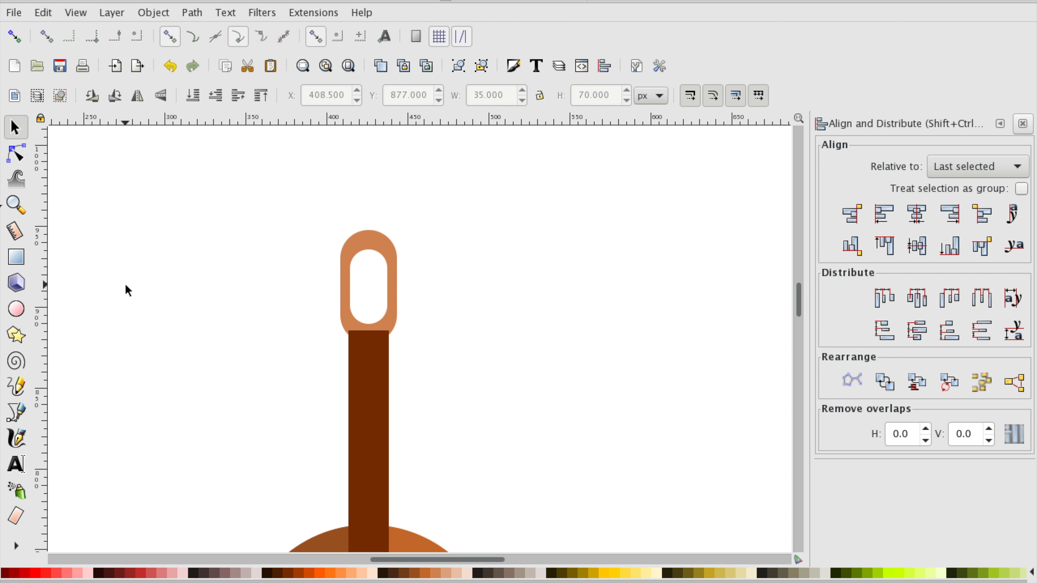
Draw a near-black rectangle in the empty area left of the headstock and narrow it to about 25.5 by 14 px
{"action": "scroll", "coordinate": [125, 283], "scroll_direction": "left", "scroll_amount": 20}
{"action": "scroll", "coordinate": [125, 283], "scroll_direction": "up", "scroll_amount": 4}
{"action": "scroll", "coordinate": [125, 283], "scroll_direction": "down", "scroll_amount": 10}
{"action": "scroll", "coordinate": [125, 283], "scroll_direction": "right", "scroll_amount": 18}
{"action": "scroll", "coordinate": [125, 283], "scroll_direction": "up", "scroll_amount": 4}
{"action": "scroll", "coordinate": [125, 283], "scroll_direction": "left", "scroll_amount": 20}
{"action": "scroll", "coordinate": [125, 283], "scroll_direction": "right", "scroll_amount": 5}
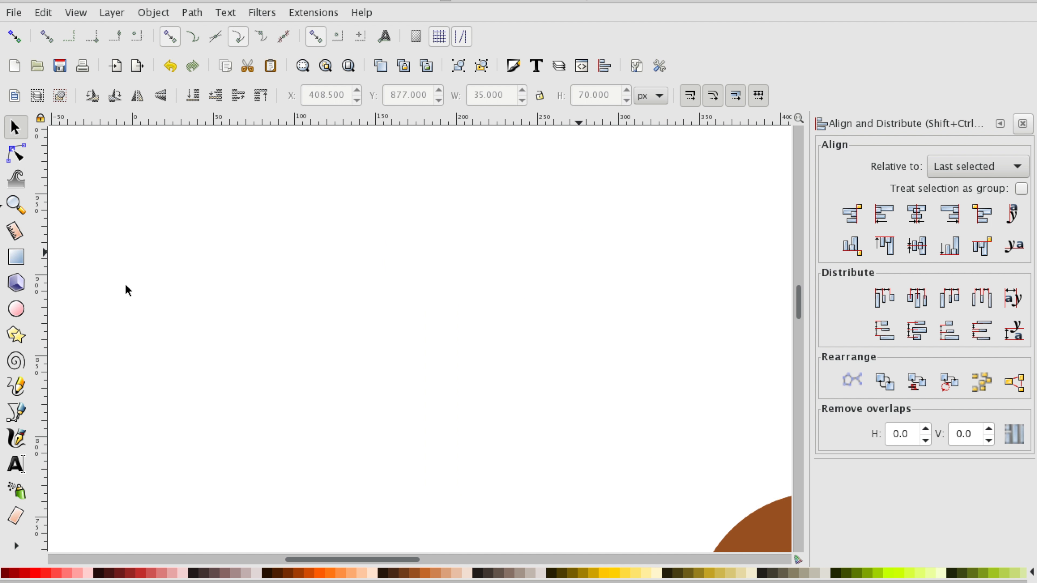
{"action": "left_click", "coordinate": [24, 265]}
{"action": "scroll", "coordinate": [6, 576], "scroll_direction": "up", "scroll_amount": 3}
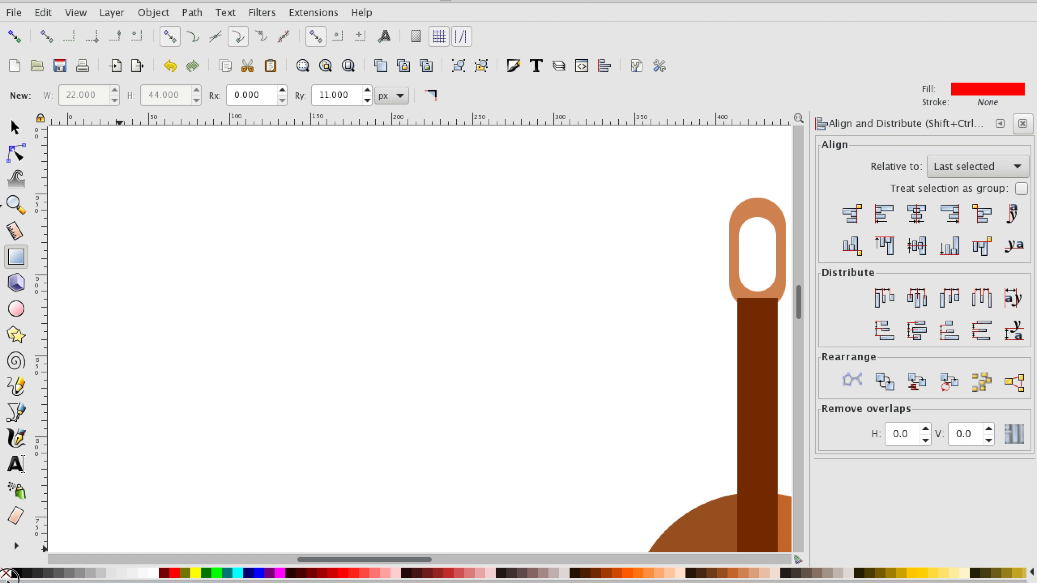
{"action": "left_click", "coordinate": [17, 573]}
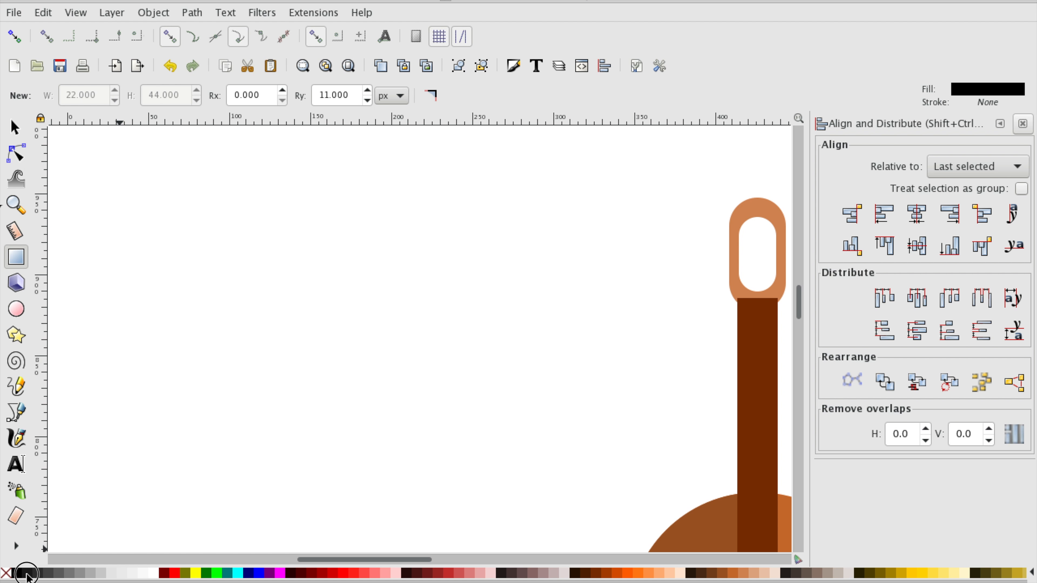
{"action": "left_click", "coordinate": [26, 574]}
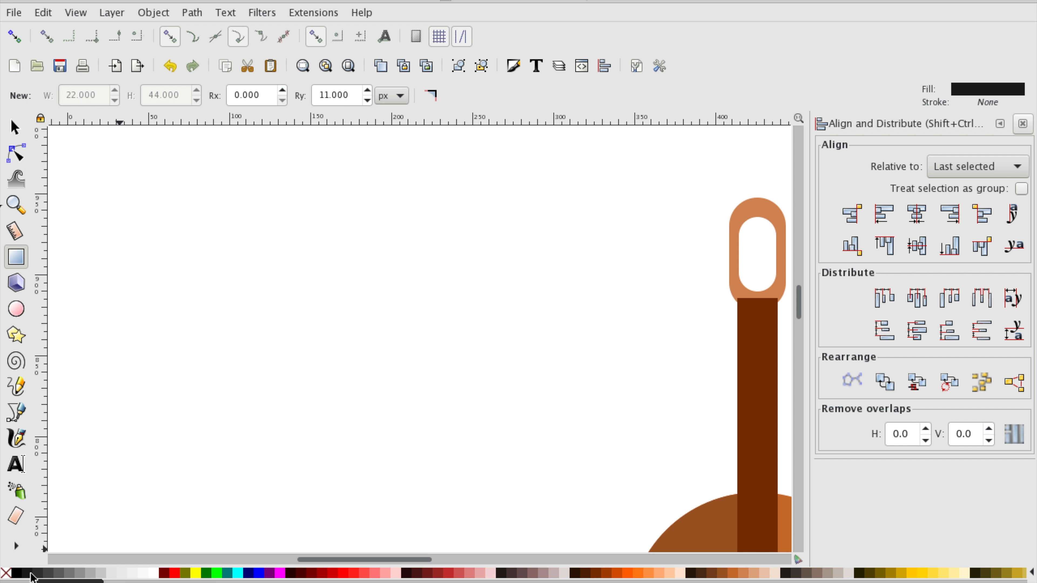
{"action": "left_click_drag", "start_coordinate": [306, 259], "coordinate": [329, 271]}
{"action": "left_click", "coordinate": [329, 248], "text": "shift"}
{"action": "key", "text": "s"}
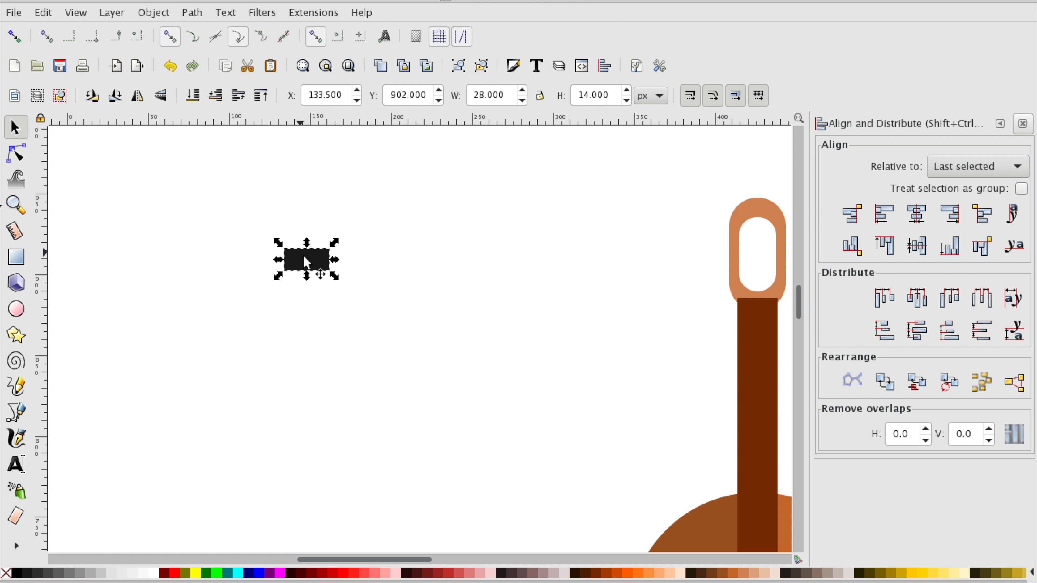
{"action": "left_click_drag", "start_coordinate": [337, 261], "coordinate": [334, 262]}
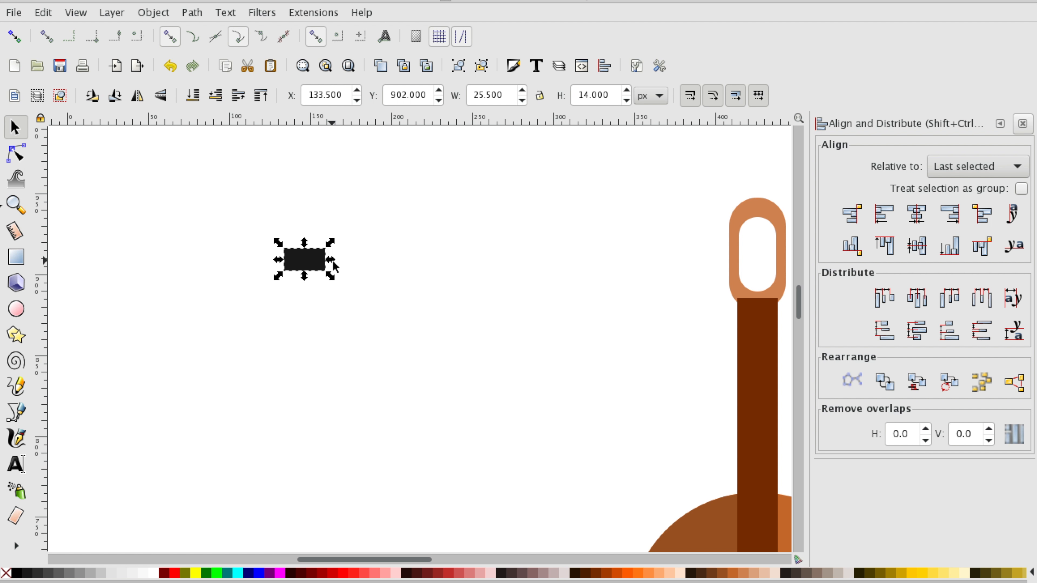
Draw a near-black circle about 29 px wide over the right end of the small rectangle
{"action": "left_click", "coordinate": [16, 310]}
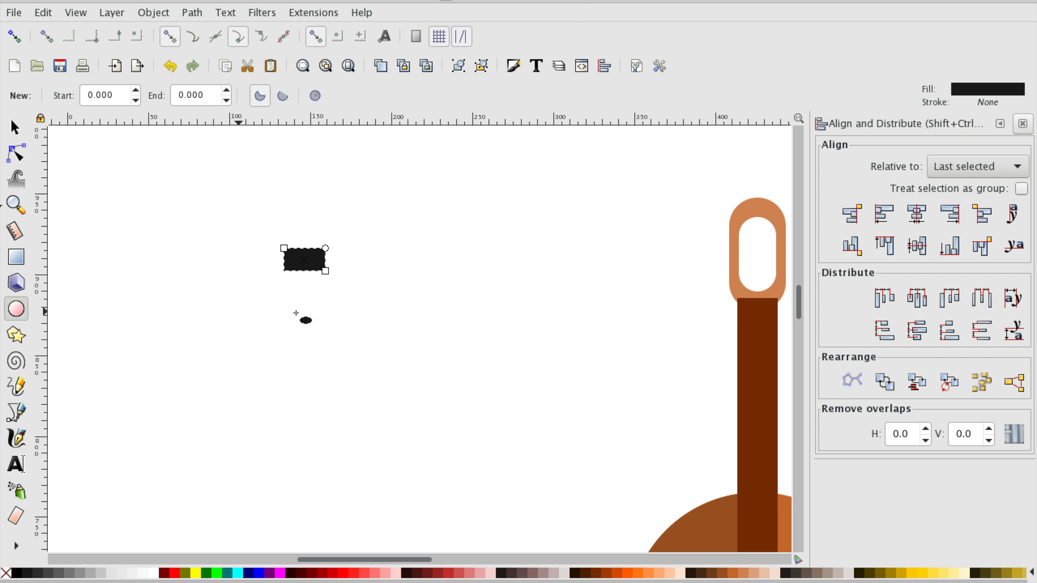
{"action": "mouse_move", "coordinate": [367, 272]}
{"action": "left_mouse_down"}
{"action": "mouse_move", "coordinate": [392, 294]}
{"action": "mouse_move", "coordinate": [341, 257]}
{"action": "mouse_move", "coordinate": [325, 259]}
{"action": "left_mouse_up"}
{"action": "left_click", "coordinate": [15, 128]}
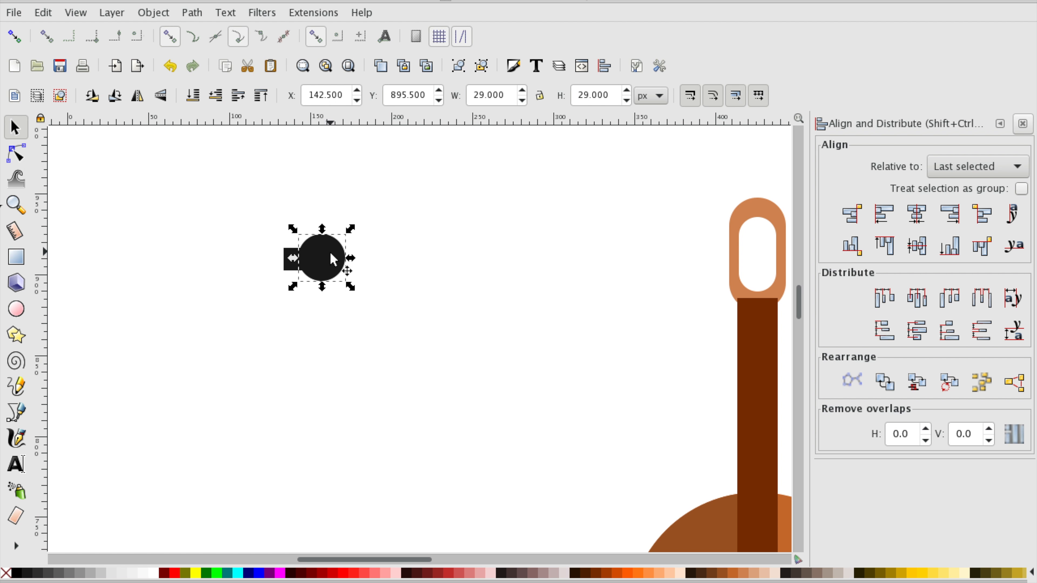
Align the circle with the rectangle so both share the same vertical centre, keeping the circle at the right end
{"action": "left_click", "coordinate": [289, 258], "text": "shift"}
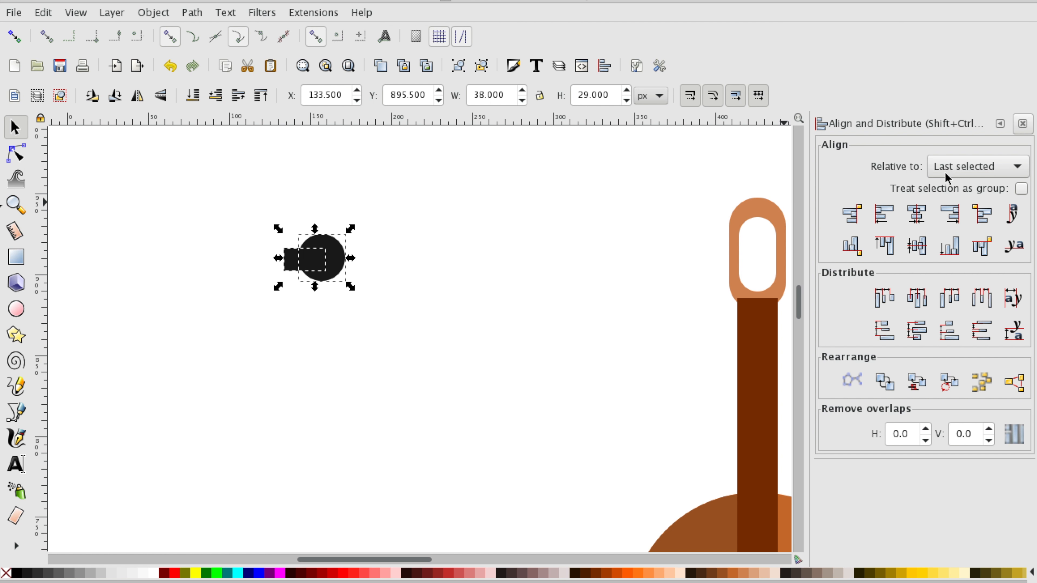
{"action": "left_click", "coordinate": [916, 214]}
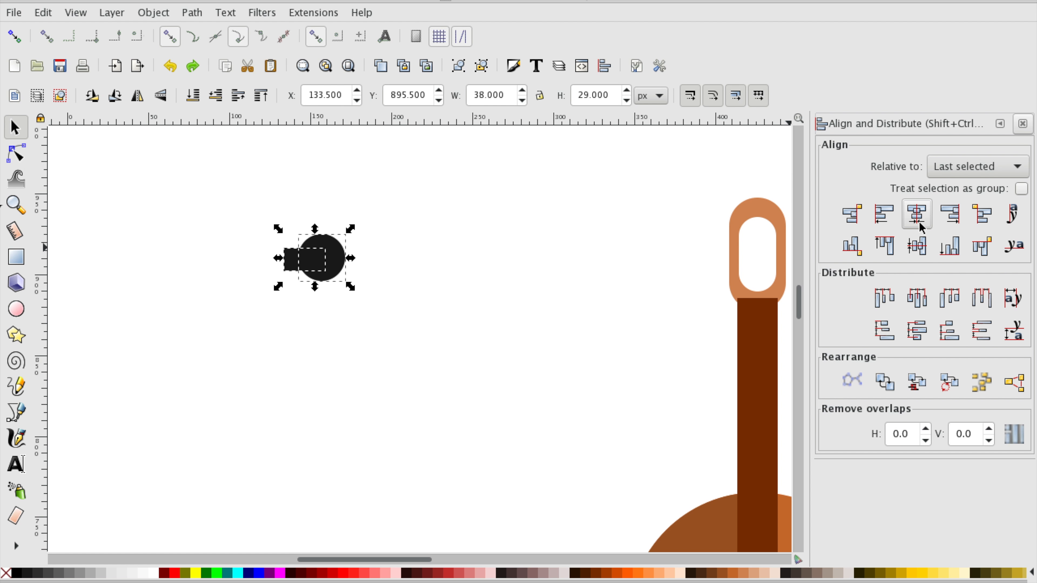
{"action": "left_click", "coordinate": [922, 247]}
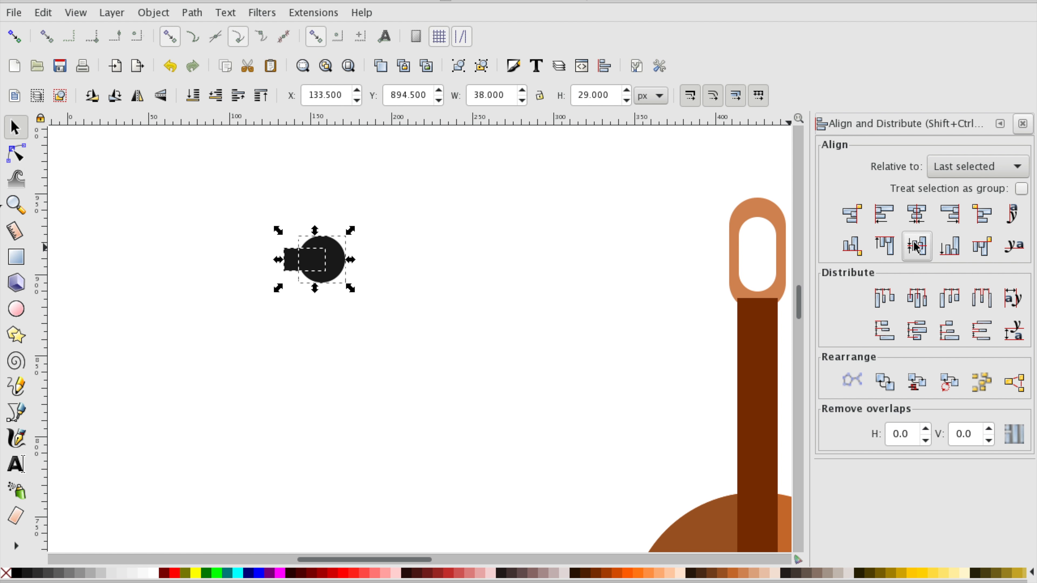
{"action": "left_click", "coordinate": [399, 247]}
{"action": "left_click_drag", "start_coordinate": [244, 224], "coordinate": [399, 330]}
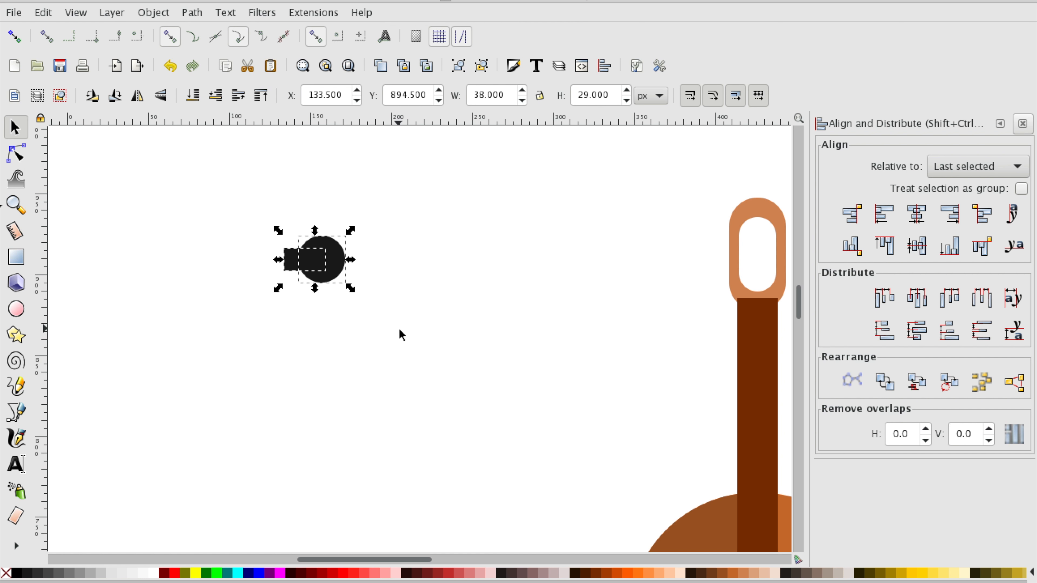
Group the circle and rectangle into one tuning peg and shift it slightly to the right
{"action": "left_click", "coordinate": [463, 67]}
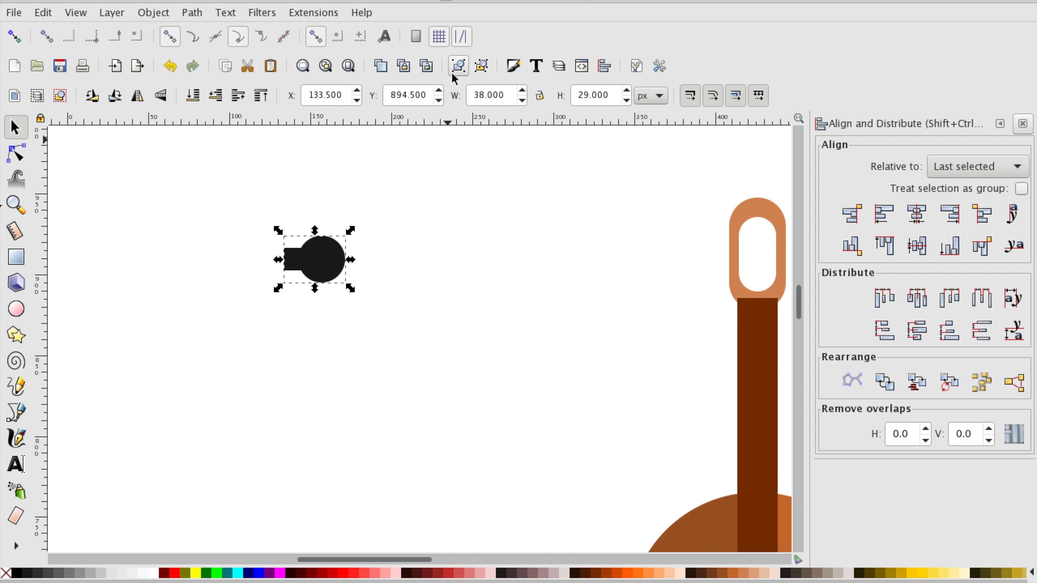
{"action": "left_click", "coordinate": [481, 66]}
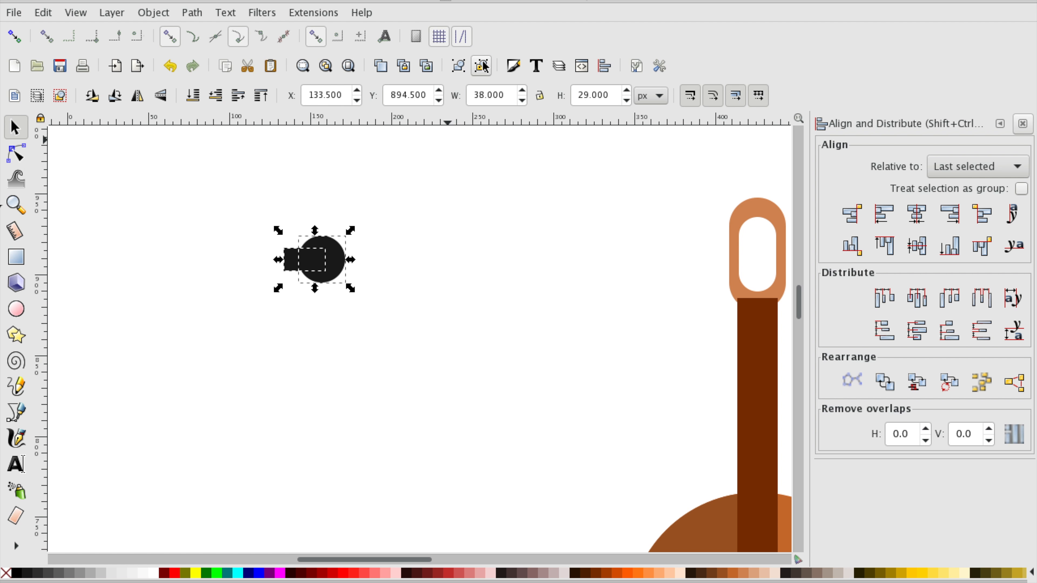
{"action": "left_click", "coordinate": [457, 66]}
{"action": "left_click", "coordinate": [193, 12]}
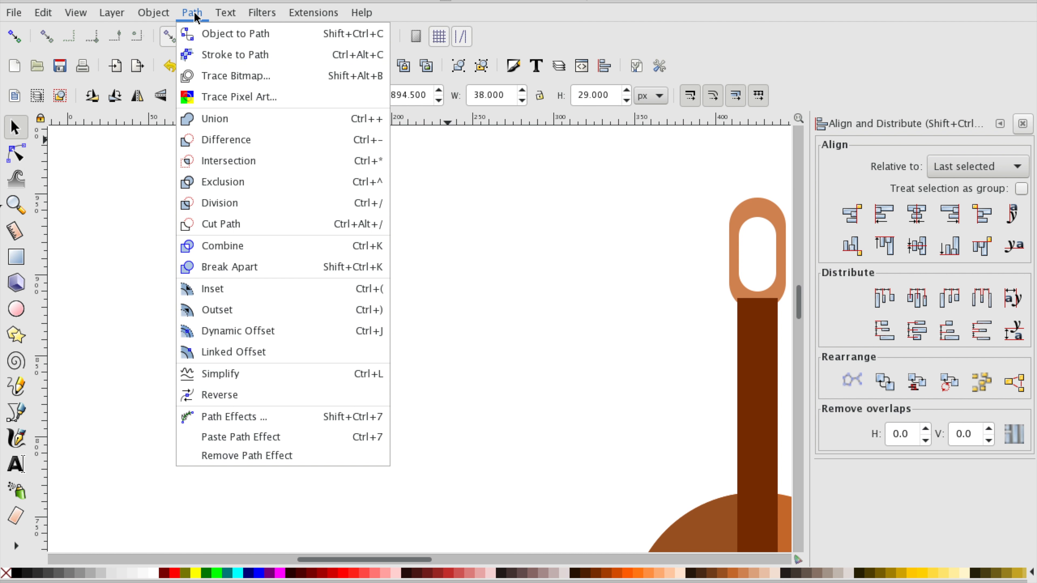
{"action": "left_click", "coordinate": [215, 246]}
{"action": "left_click_drag", "start_coordinate": [316, 261], "coordinate": [366, 259]}
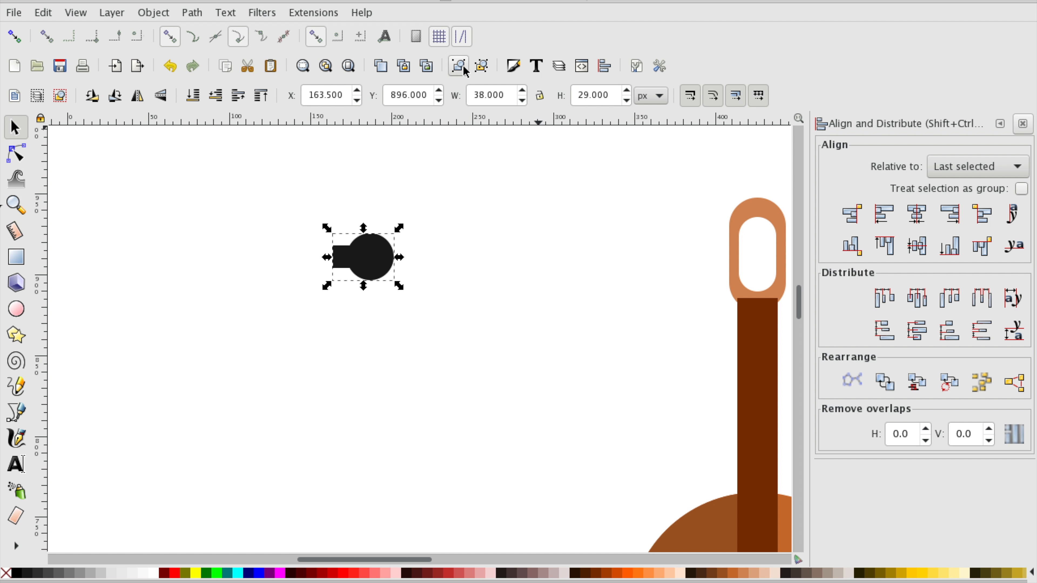
Move the tuning peg to the right of the headstock and shrink it to about 26 by 20 px
{"action": "left_click_drag", "start_coordinate": [380, 250], "coordinate": [628, 298]}
{"action": "key", "text": "minus"}
{"action": "key", "text": "minus"}
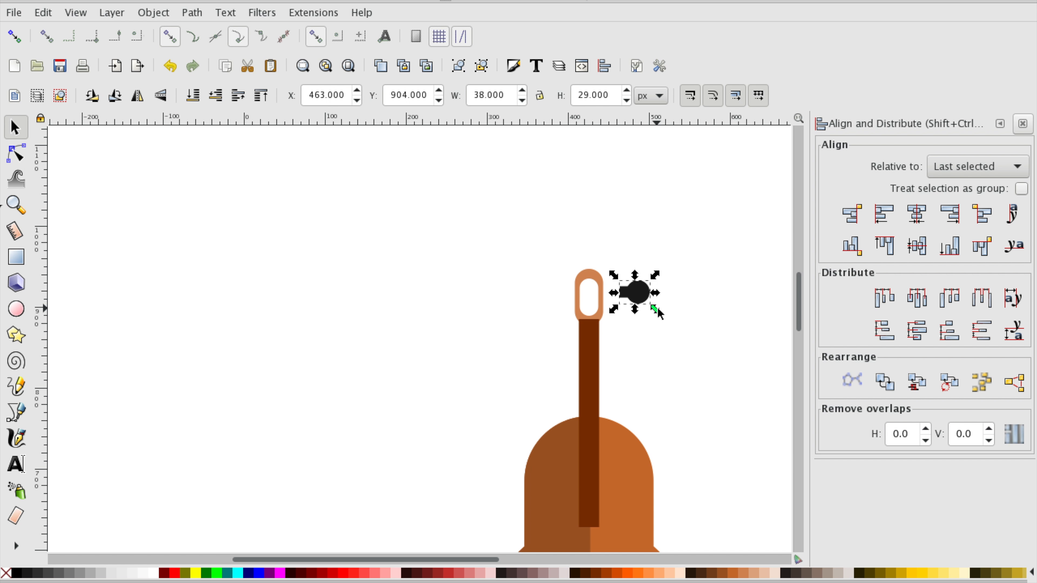
{"action": "left_click_drag", "start_coordinate": [657, 312], "coordinate": [650, 311]}
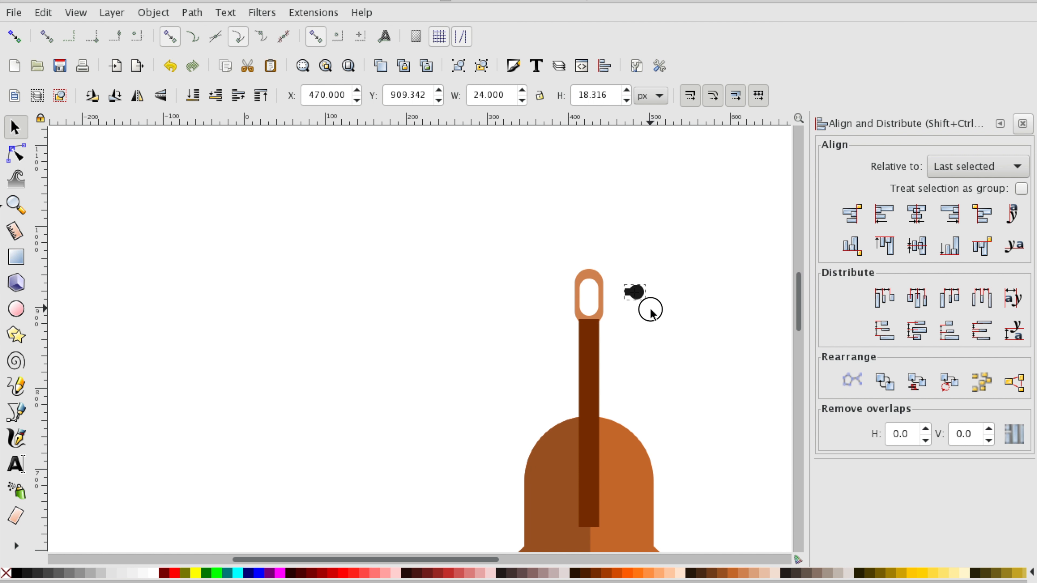
Shrink the tuning peg to about 21 by 16 px and attach it to the upper right edge of the headstock
{"action": "scroll", "coordinate": [697, 325], "scroll_direction": "right", "scroll_amount": 4}
{"action": "key", "text": "plus"}
{"action": "key", "text": "plus"}
{"action": "key", "text": "plus"}
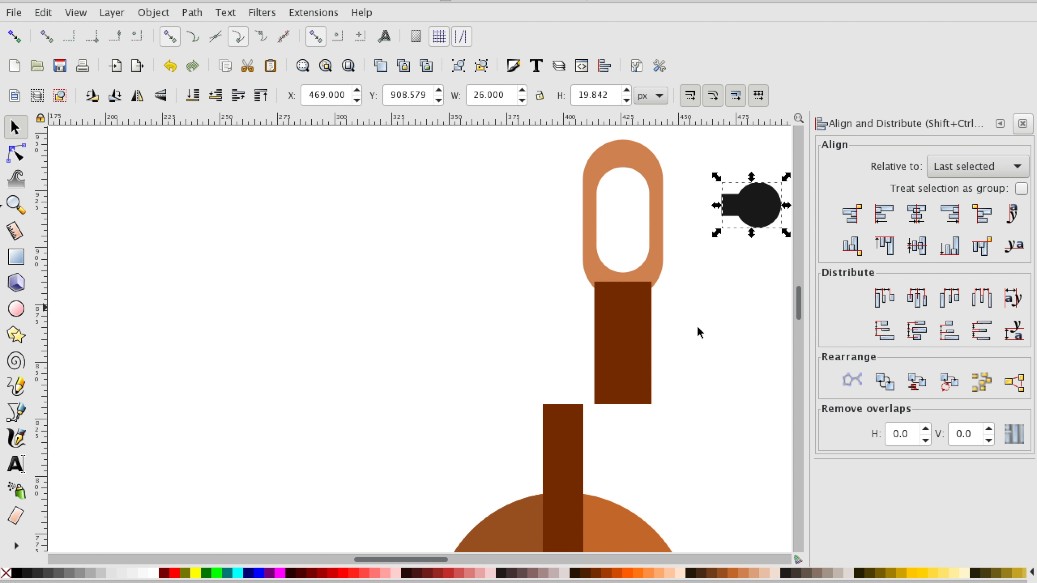
{"action": "scroll", "coordinate": [652, 319], "scroll_direction": "right", "scroll_amount": 10}
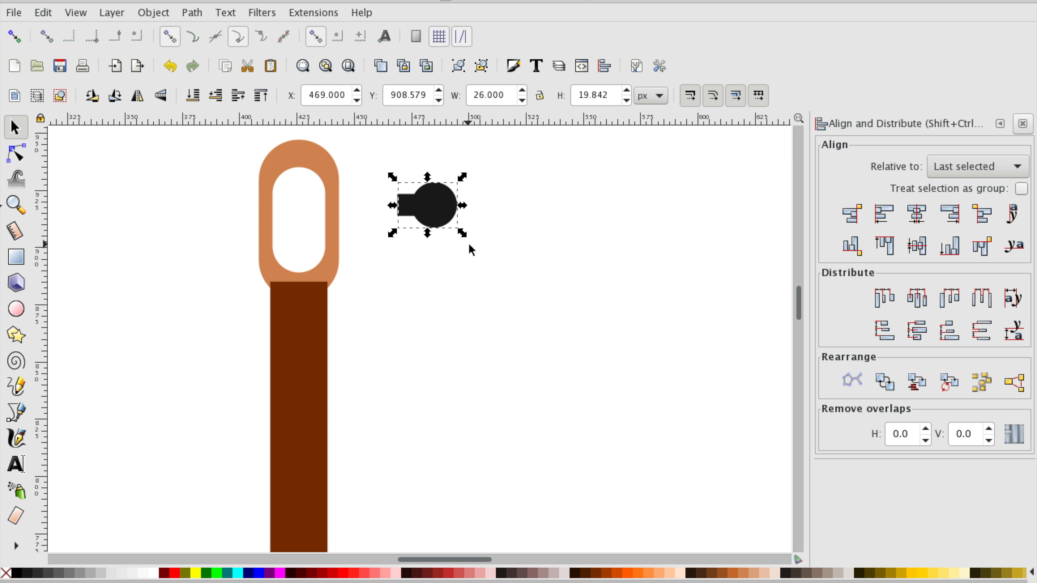
{"action": "left_click_drag", "start_coordinate": [463, 233], "coordinate": [458, 230]}
{"action": "left_click_drag", "start_coordinate": [419, 203], "coordinate": [368, 194]}
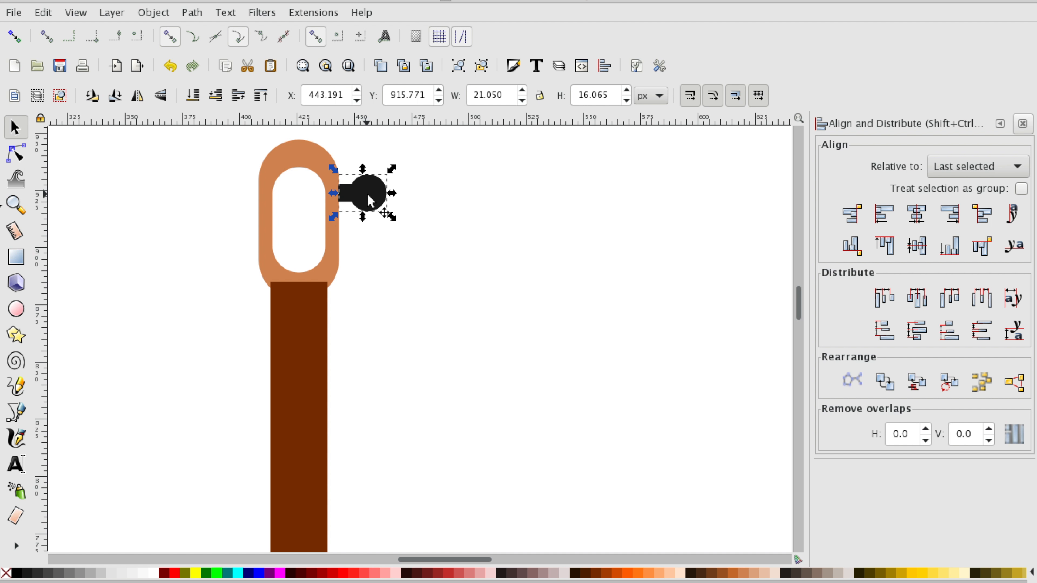
{"action": "key", "text": "ctrl+d"}
{"action": "left_click_drag", "start_coordinate": [368, 195], "coordinate": [502, 245]}
{"action": "key", "text": "ctrl+d"}
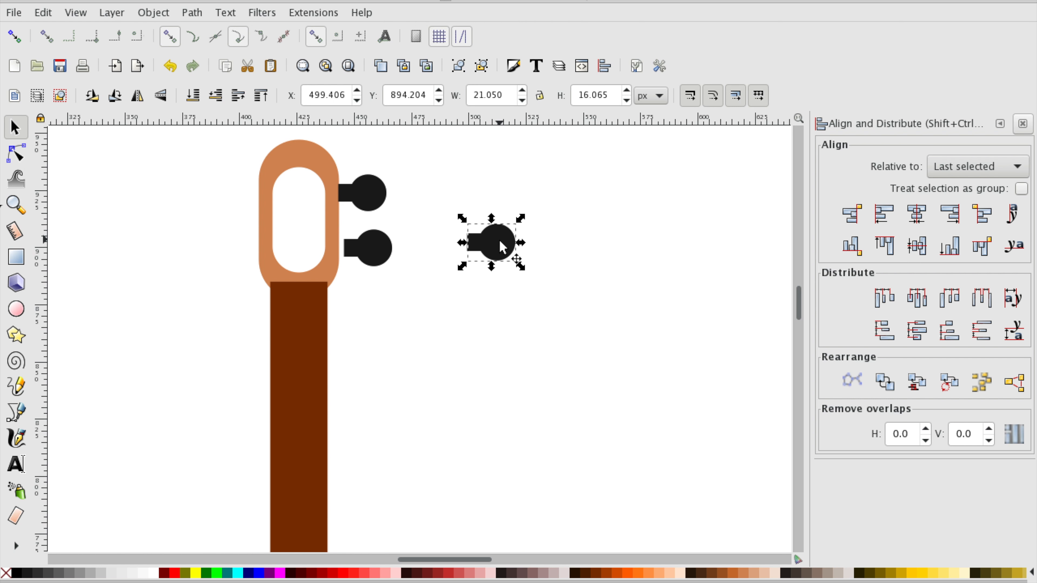
{"action": "key", "text": "ctrl+z"}
{"action": "key", "text": "ctrl+z"}
{"action": "key", "text": "ctrl+z"}
Stamp copies of the tuning peg to form a column of three along the headstock's right edge, and delete the spare peg
{"action": "left_click_drag", "start_coordinate": [377, 192], "coordinate": [497, 253]}
{"action": "key", "text": "space"}
{"action": "key", "text": "space"}
{"action": "right_click", "coordinate": [501, 253]}
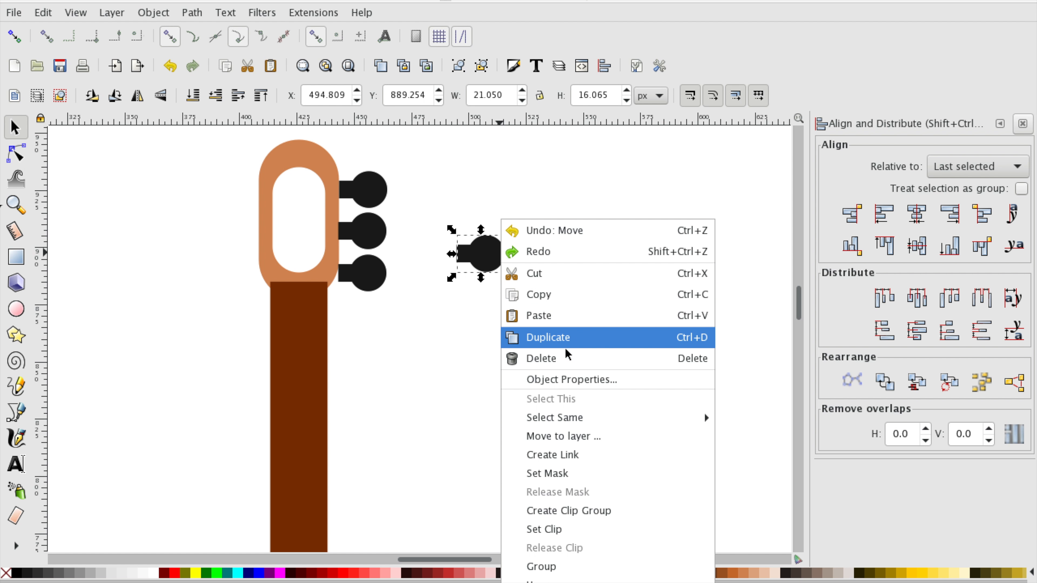
{"action": "left_click", "coordinate": [566, 357]}
{"action": "left_click_drag", "start_coordinate": [402, 147], "coordinate": [445, 190]}
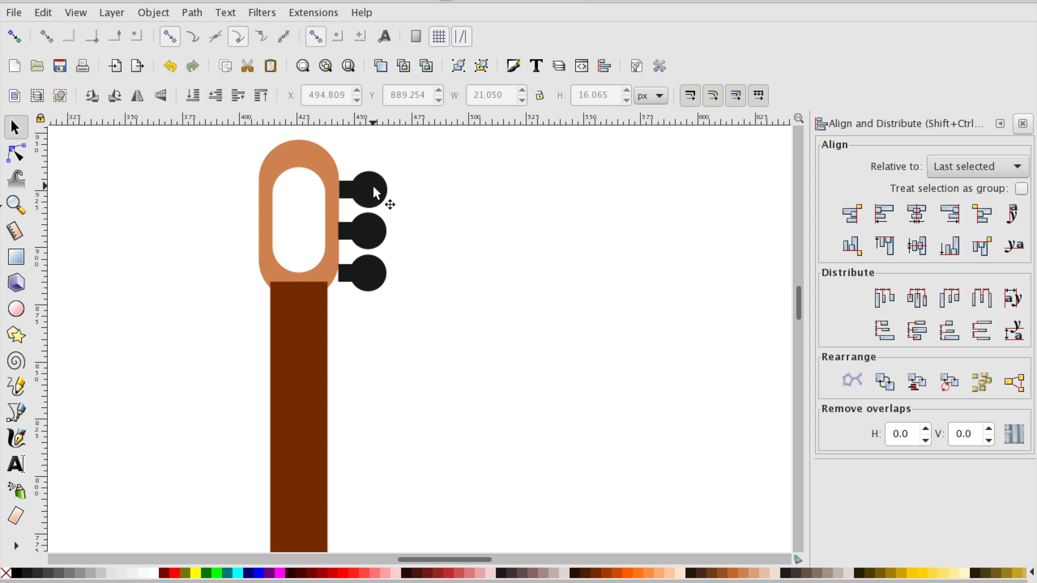
Shrink the three tuning pegs together to about 18 by 44 px, keeping them against the headstock's right edge
{"action": "left_click", "coordinate": [378, 191]}
{"action": "left_click", "coordinate": [382, 292], "text": "shift"}
{"action": "left_click", "coordinate": [388, 241], "text": "shift"}
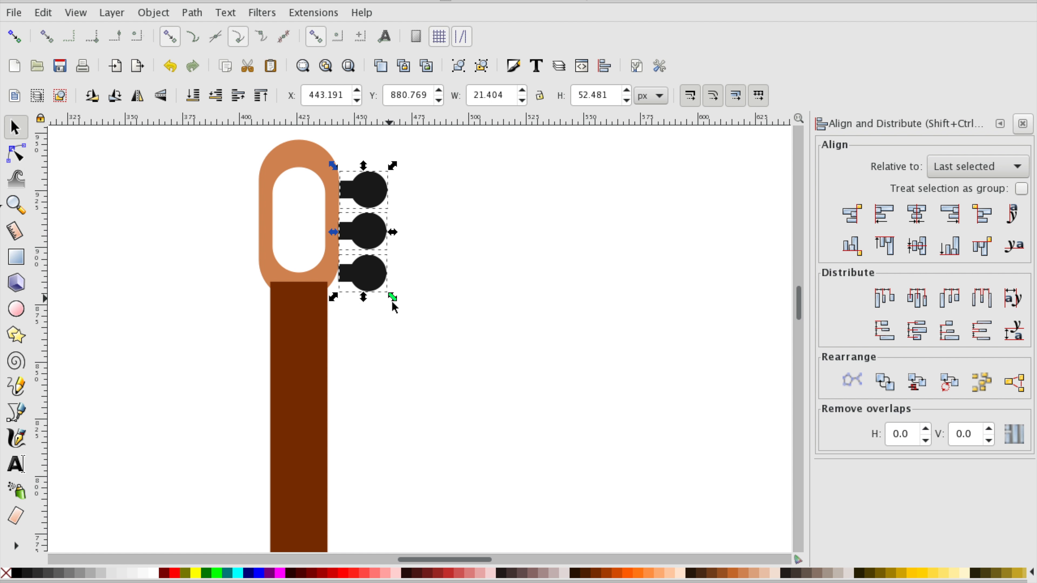
{"action": "left_click_drag", "start_coordinate": [394, 300], "coordinate": [370, 257]}
{"action": "left_click", "coordinate": [496, 284]}
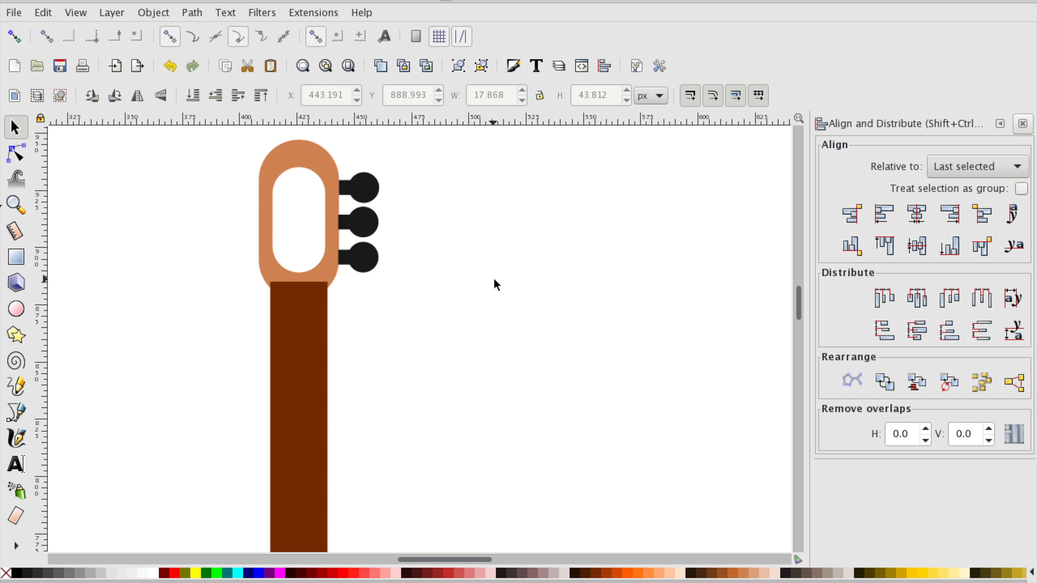
Duplicate the three tuning pegs beside the headstock together
{"action": "left_click", "coordinate": [361, 187]}
{"action": "left_click", "coordinate": [431, 246]}
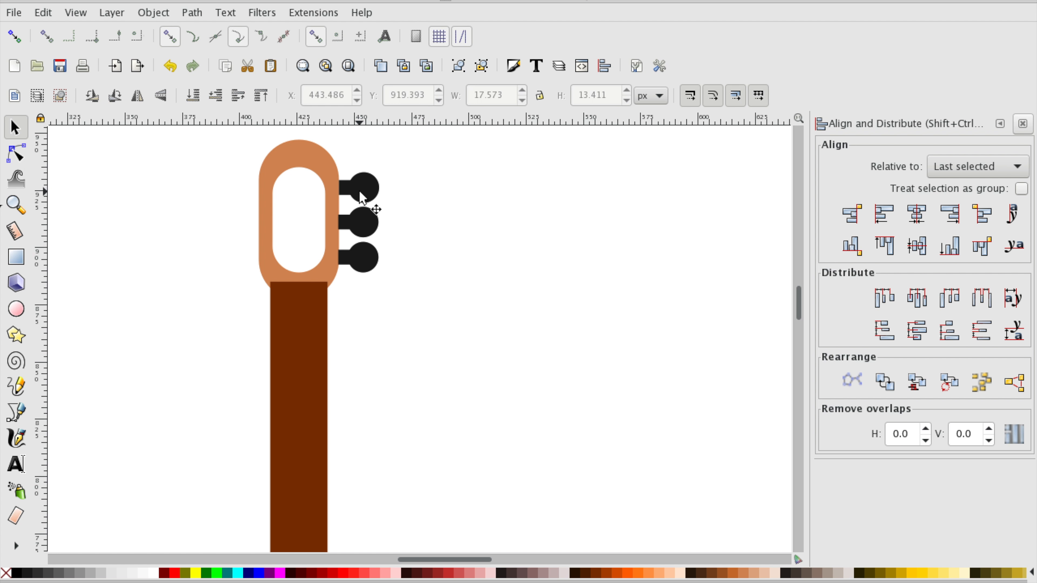
{"action": "left_click", "coordinate": [373, 262]}
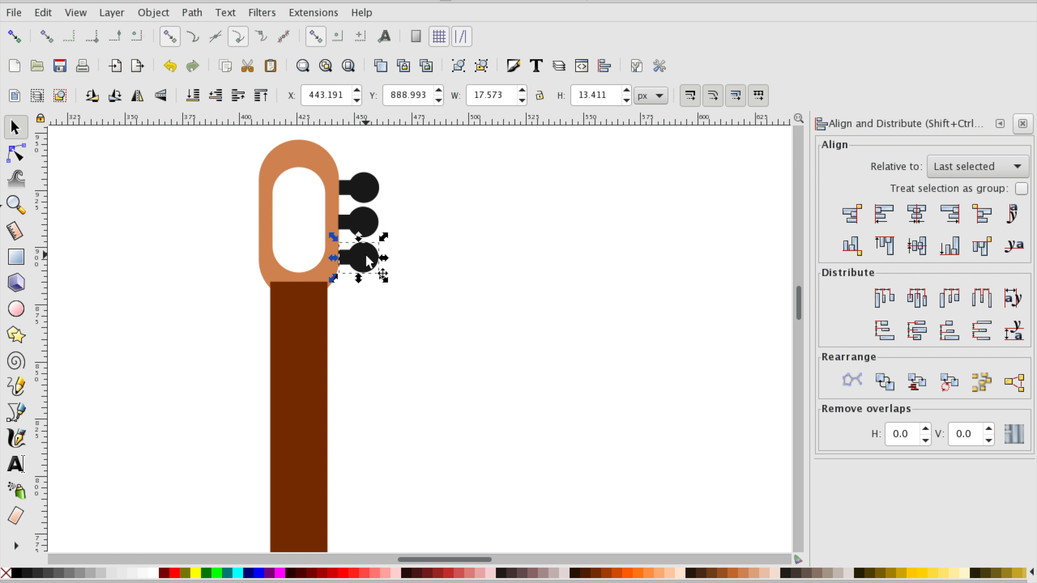
{"action": "left_click", "coordinate": [369, 225], "text": "shift"}
{"action": "left_click", "coordinate": [365, 188], "text": "shift"}
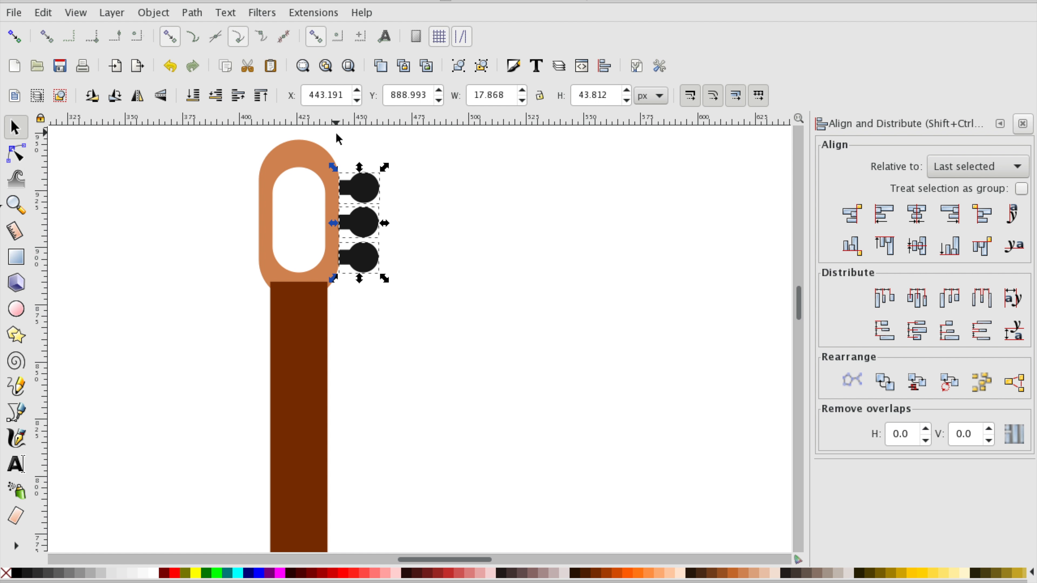
{"action": "right_click", "coordinate": [342, 193]}
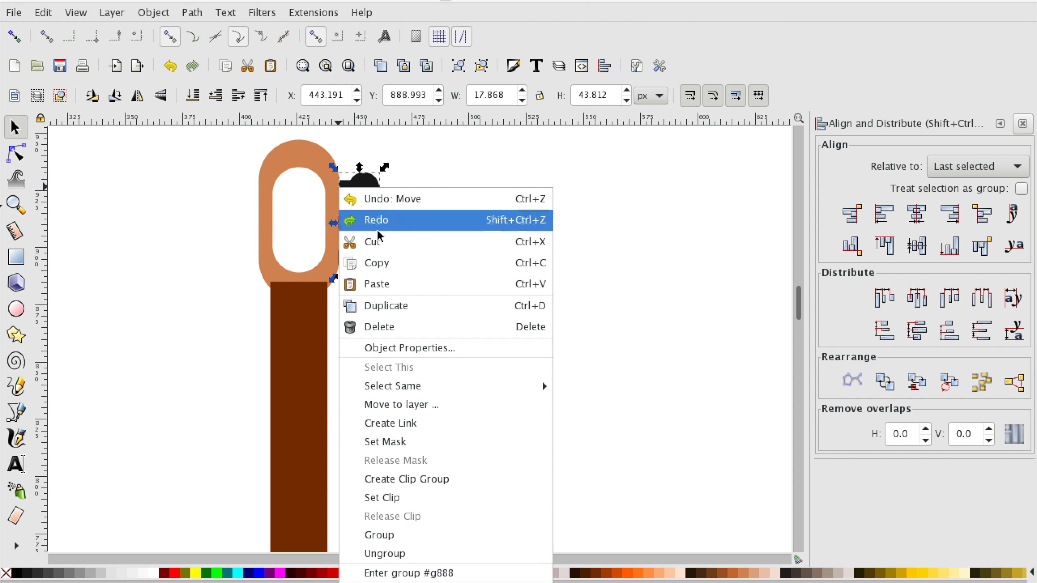
{"action": "left_click", "coordinate": [382, 308]}
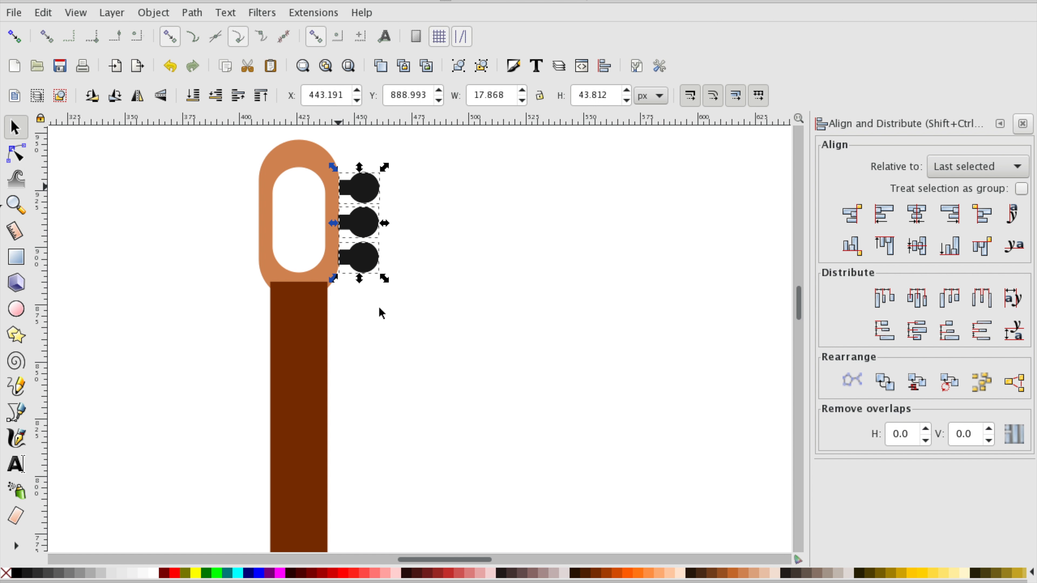
Flip the duplicated pegs horizontally and attach them to the headstock's left edge, level with the originals
{"action": "left_click", "coordinate": [137, 97]}
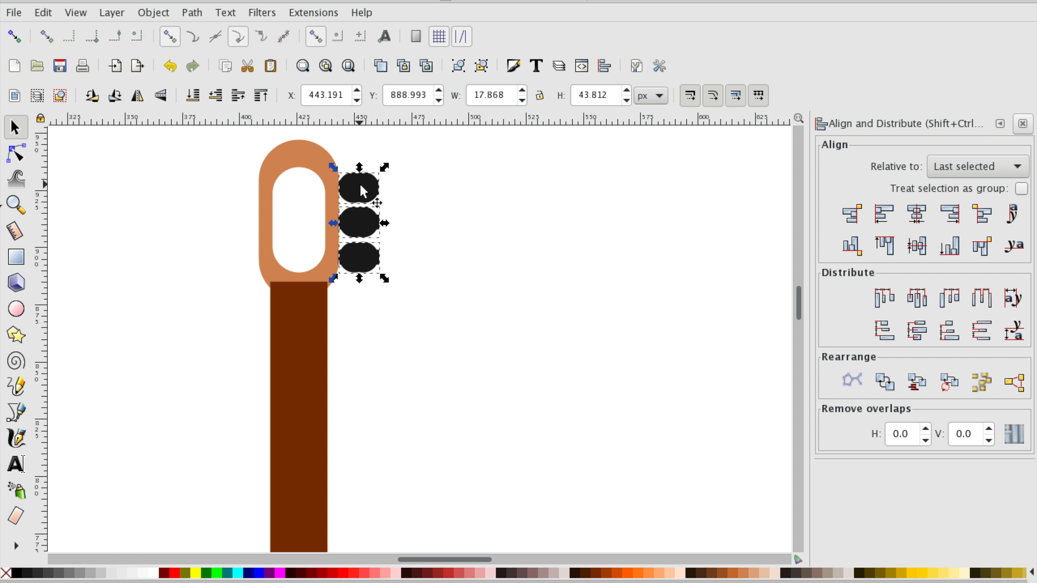
{"action": "left_click_drag", "start_coordinate": [360, 184], "coordinate": [233, 198]}
{"action": "left_click", "coordinate": [591, 245]}
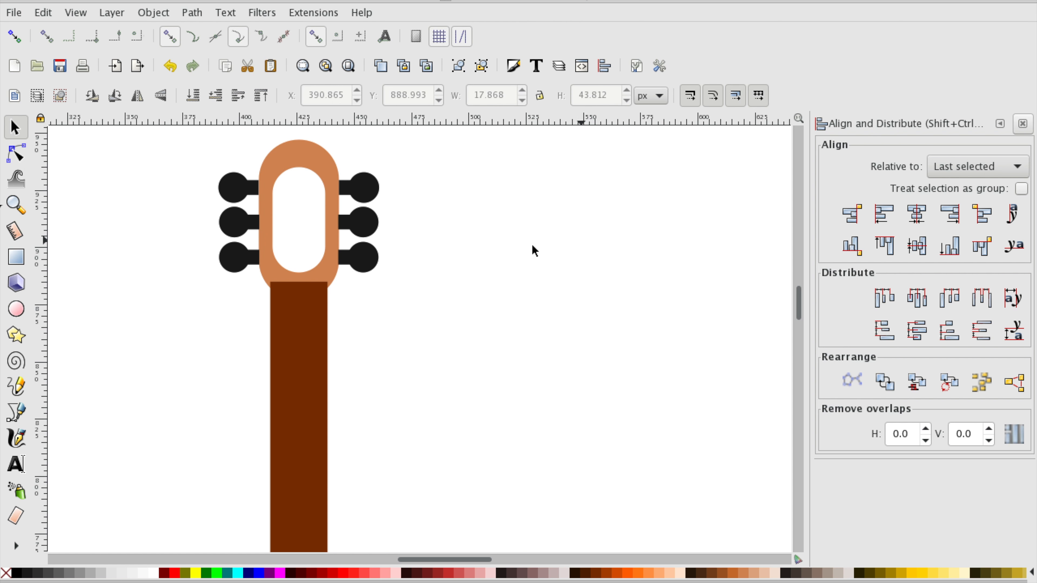
Examine the whole guitar from the headstock down to the bridge
{"action": "scroll", "coordinate": [456, 246], "scroll_direction": "left", "scroll_amount": 2}
{"action": "scroll", "coordinate": [457, 246], "scroll_direction": "up", "scroll_amount": 2}
{"action": "key", "text": "minus"}
{"action": "key", "text": "minus"}
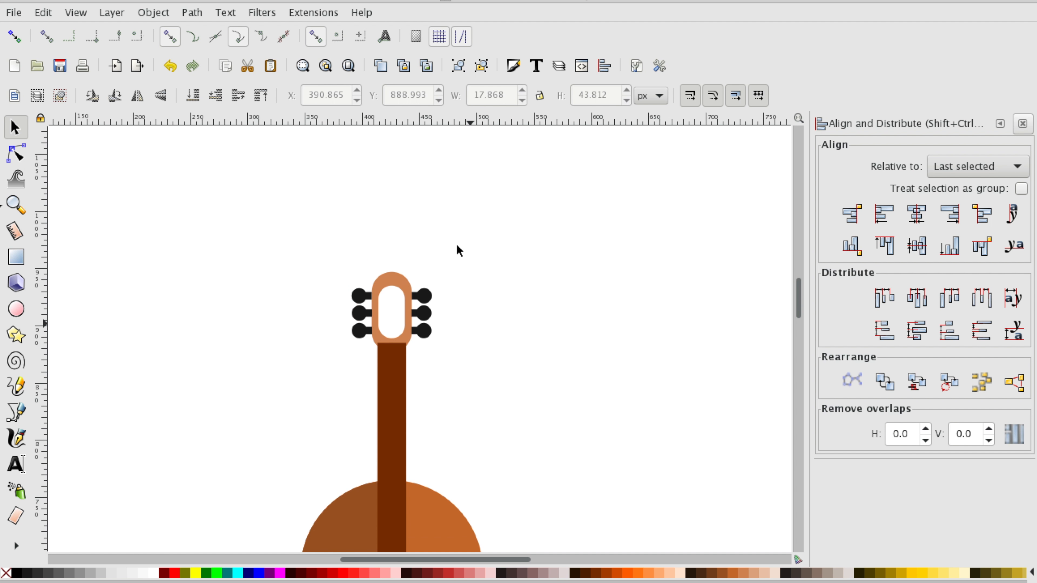
{"action": "scroll", "coordinate": [495, 452], "scroll_direction": "down", "scroll_amount": 17}
{"action": "scroll", "coordinate": [495, 451], "scroll_direction": "right", "scroll_amount": 1}
{"action": "scroll", "coordinate": [496, 452], "scroll_direction": "up", "scroll_amount": 16}
{"action": "scroll", "coordinate": [495, 451], "scroll_direction": "left", "scroll_amount": 2}
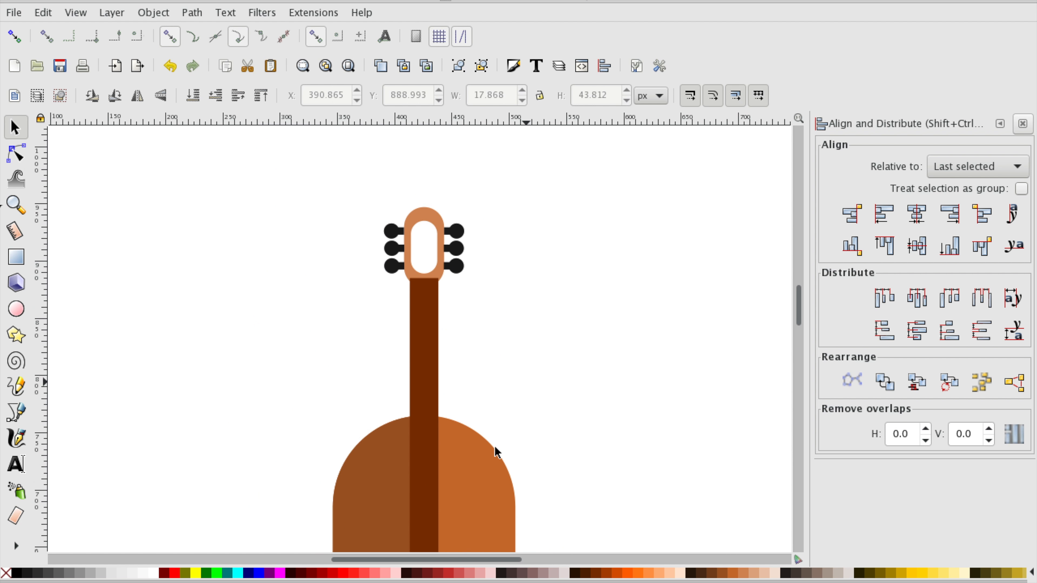
{"action": "scroll", "coordinate": [495, 452], "scroll_direction": "down", "scroll_amount": 6}
{"action": "scroll", "coordinate": [495, 452], "scroll_direction": "left", "scroll_amount": 2}
{"action": "key", "text": "minus"}
{"action": "key", "text": "minus"}
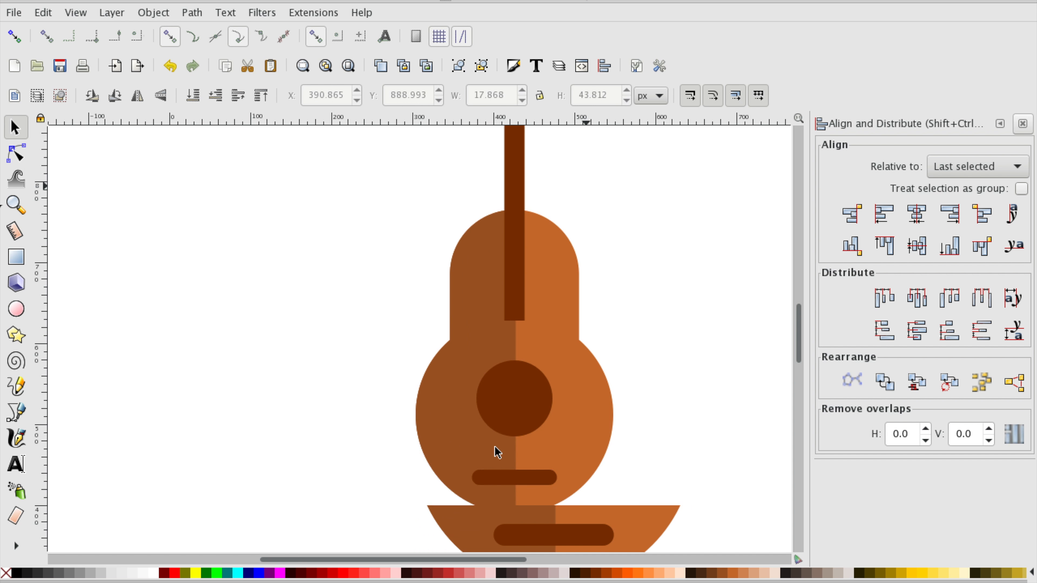
{"action": "scroll", "coordinate": [548, 240], "scroll_direction": "up", "scroll_amount": 4}
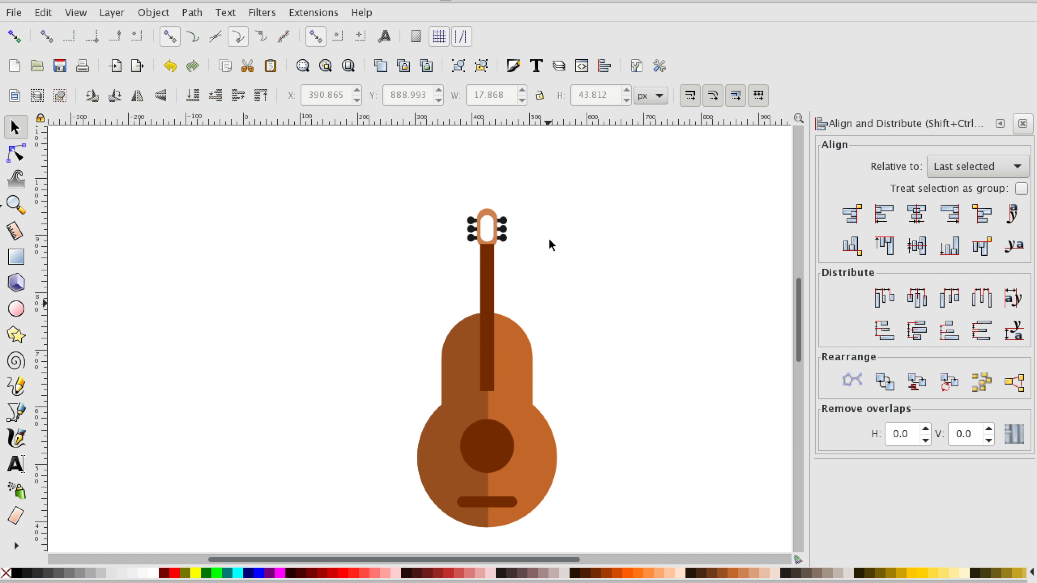
{"action": "scroll", "coordinate": [83, 574], "scroll_direction": "down", "scroll_amount": 3}
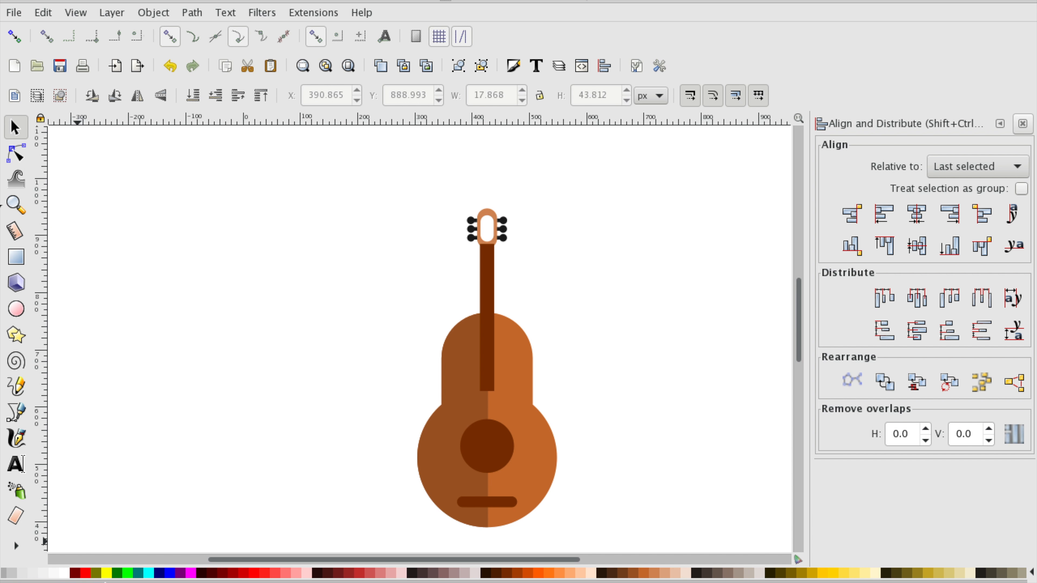
Draw a thin red vertical rectangle about 6 by 566 px and move it onto the neck's left side
{"action": "left_click", "coordinate": [17, 257]}
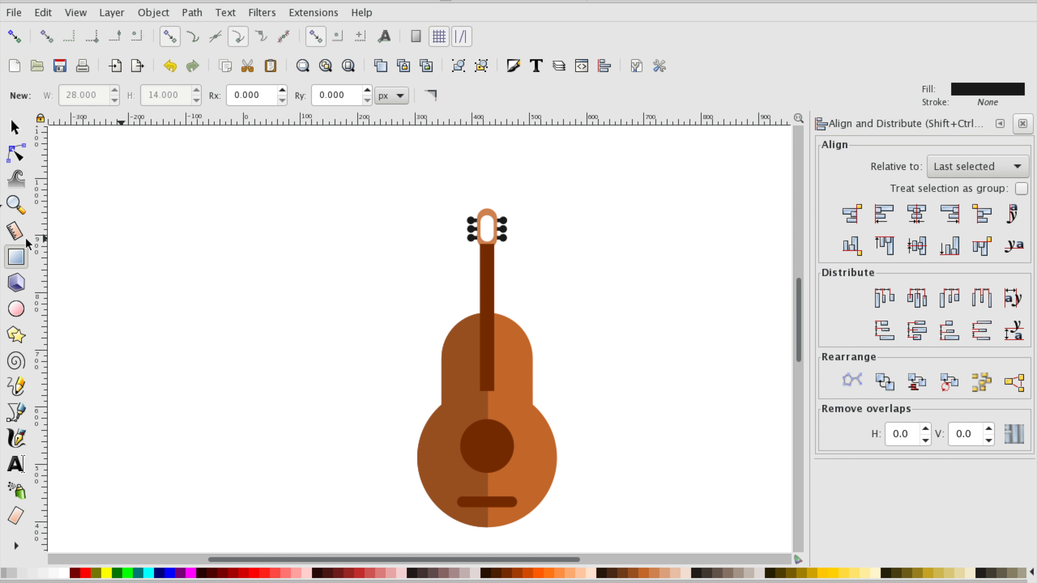
{"action": "left_click", "coordinate": [254, 576]}
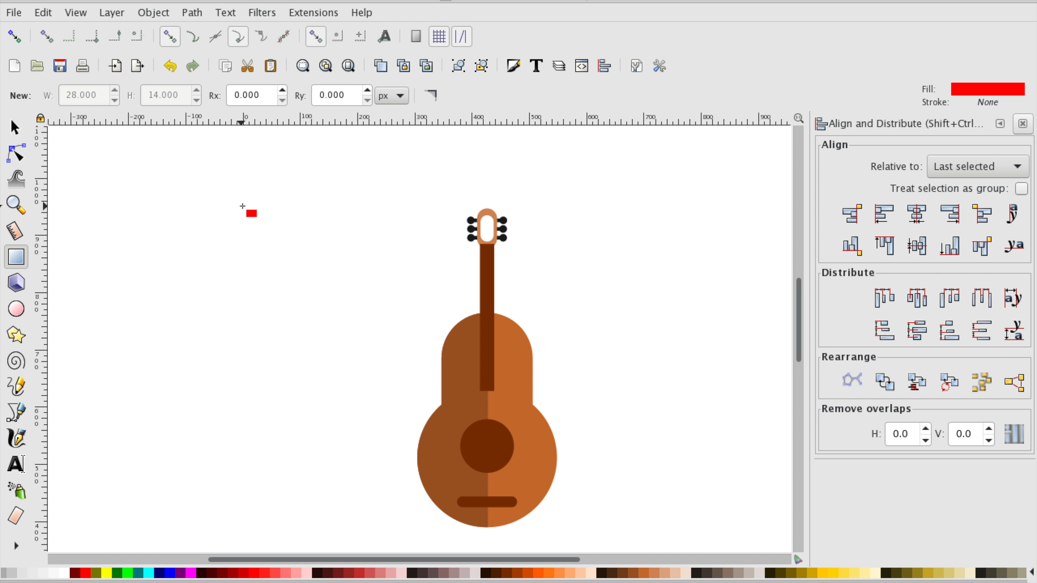
{"action": "mouse_move", "coordinate": [192, 227]}
{"action": "left_mouse_down"}
{"action": "mouse_move", "coordinate": [201, 295]}
{"action": "mouse_move", "coordinate": [193, 389]}
{"action": "left_mouse_up"}
{"action": "left_click", "coordinate": [15, 127]}
{"action": "left_click_drag", "start_coordinate": [191, 178], "coordinate": [226, 286]}
{"action": "left_click_drag", "start_coordinate": [221, 233], "coordinate": [486, 300]}
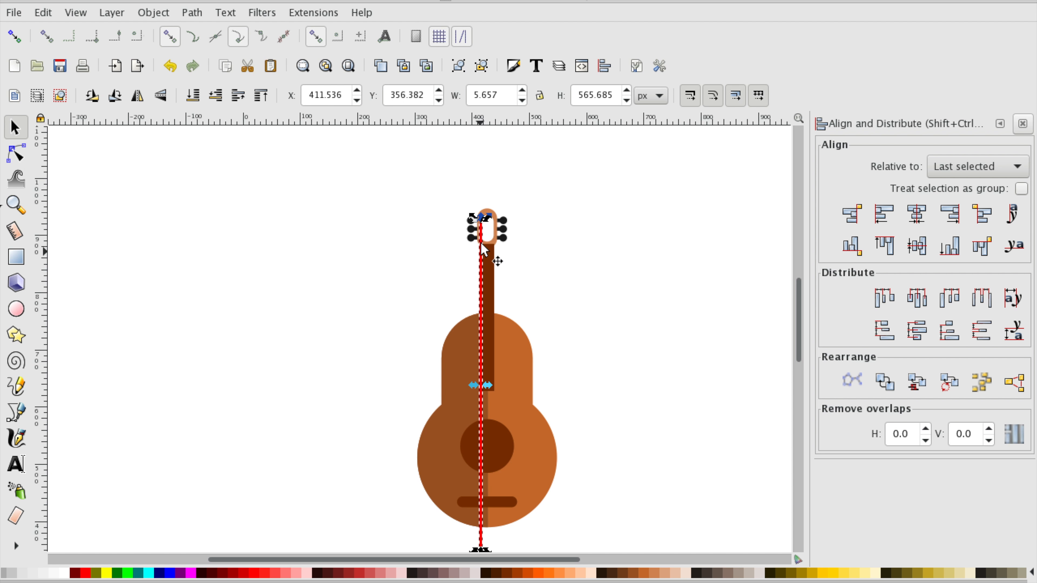
Shorten the red strip to about 511 px and align its top left corner with the neck's top left corner
{"action": "left_click_drag", "start_coordinate": [481, 218], "coordinate": [483, 250]}
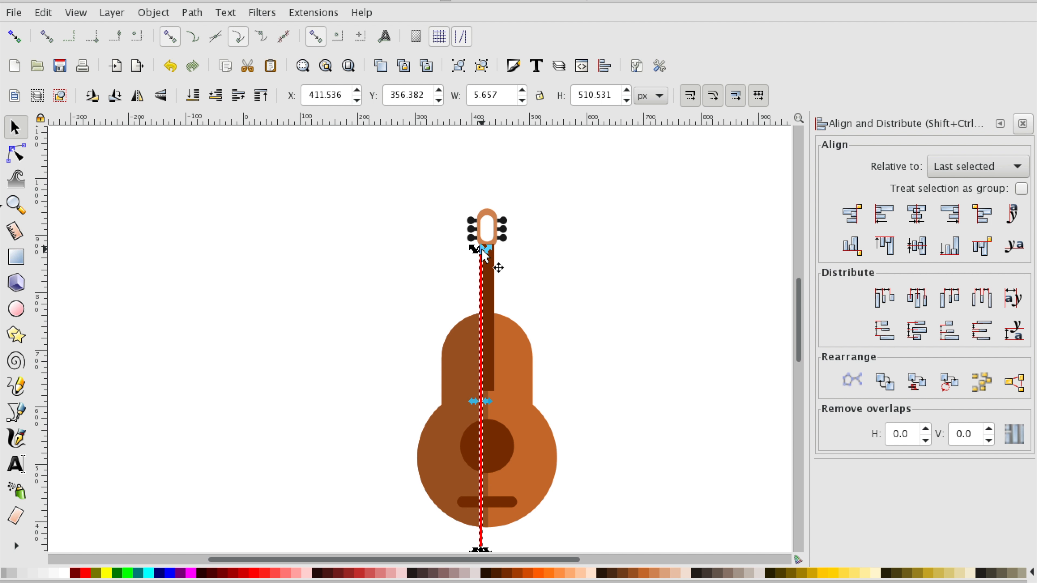
{"action": "key", "text": "plus"}
{"action": "key", "text": "plus"}
{"action": "key", "text": "plus"}
{"action": "scroll", "coordinate": [625, 271], "scroll_direction": "down", "scroll_amount": 5}
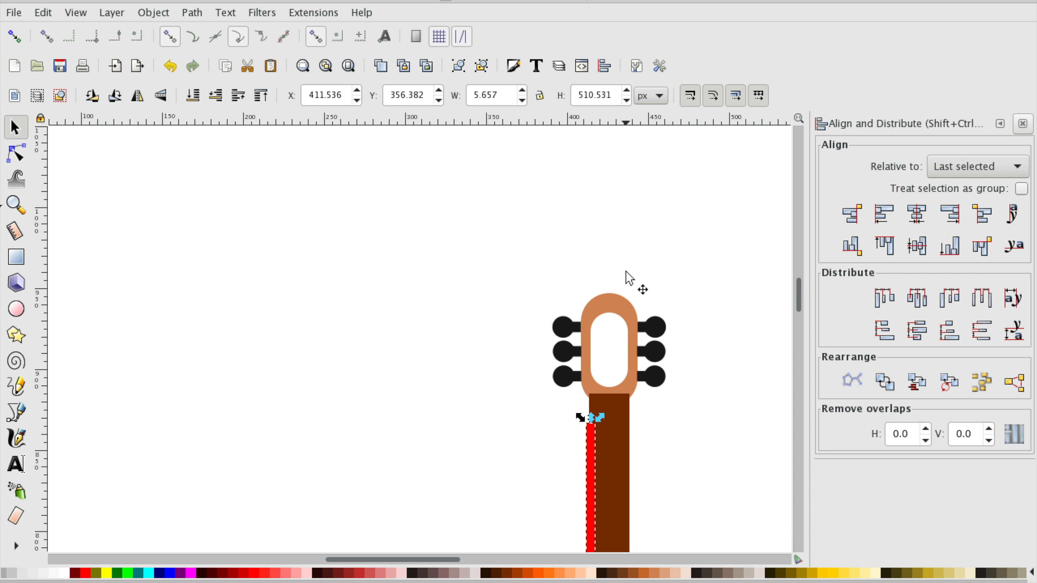
{"action": "scroll", "coordinate": [625, 276], "scroll_direction": "right", "scroll_amount": 3}
{"action": "scroll", "coordinate": [625, 276], "scroll_direction": "up", "scroll_amount": 6}
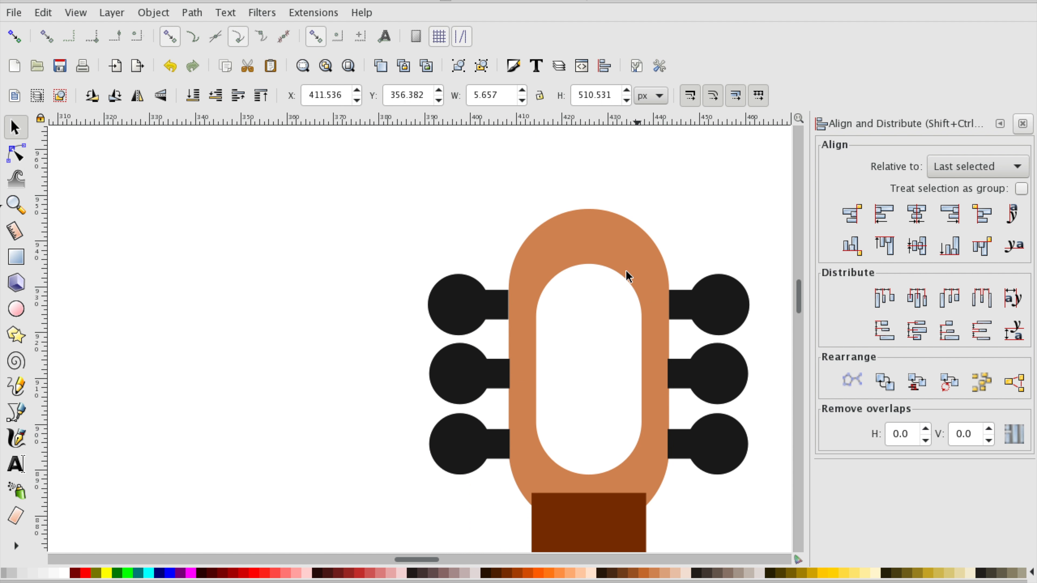
{"action": "scroll", "coordinate": [626, 270], "scroll_direction": "down", "scroll_amount": 5}
{"action": "left_click_drag", "start_coordinate": [537, 282], "coordinate": [544, 195]}
Narrow the red strip to about 1.6 px wide, keeping its left edge on the neck's left edge
{"action": "scroll", "coordinate": [545, 195], "scroll_direction": "down", "scroll_amount": 3}
{"action": "scroll", "coordinate": [544, 194], "scroll_direction": "down", "scroll_amount": 5}
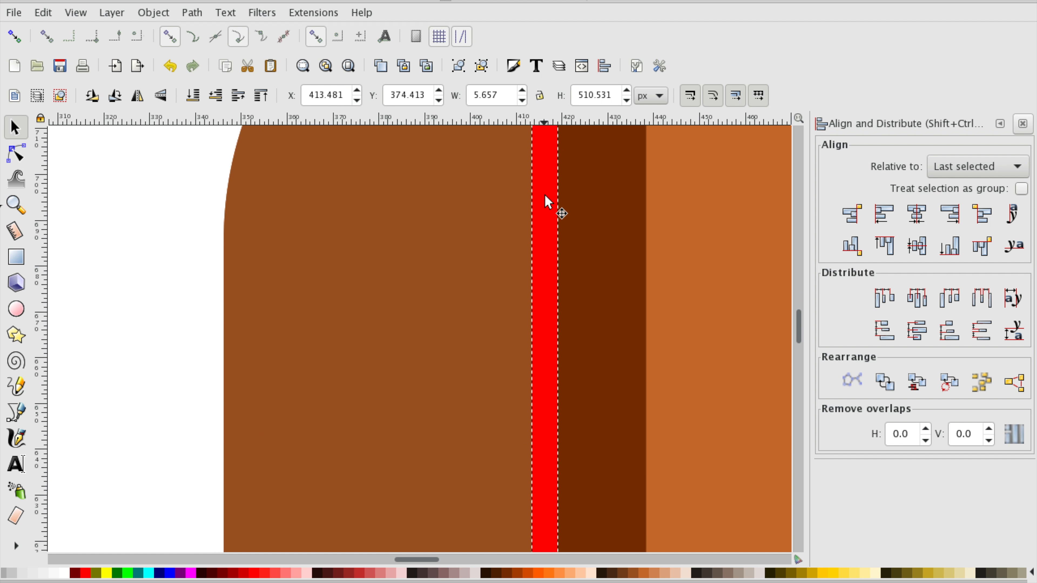
{"action": "left_click_drag", "start_coordinate": [564, 240], "coordinate": [546, 241]}
Raise the strip's lower end to the bridge, making the strip about 445 px long
{"action": "scroll", "coordinate": [614, 368], "scroll_direction": "down", "scroll_amount": 3}
{"action": "scroll", "coordinate": [614, 368], "scroll_direction": "down", "scroll_amount": 10}
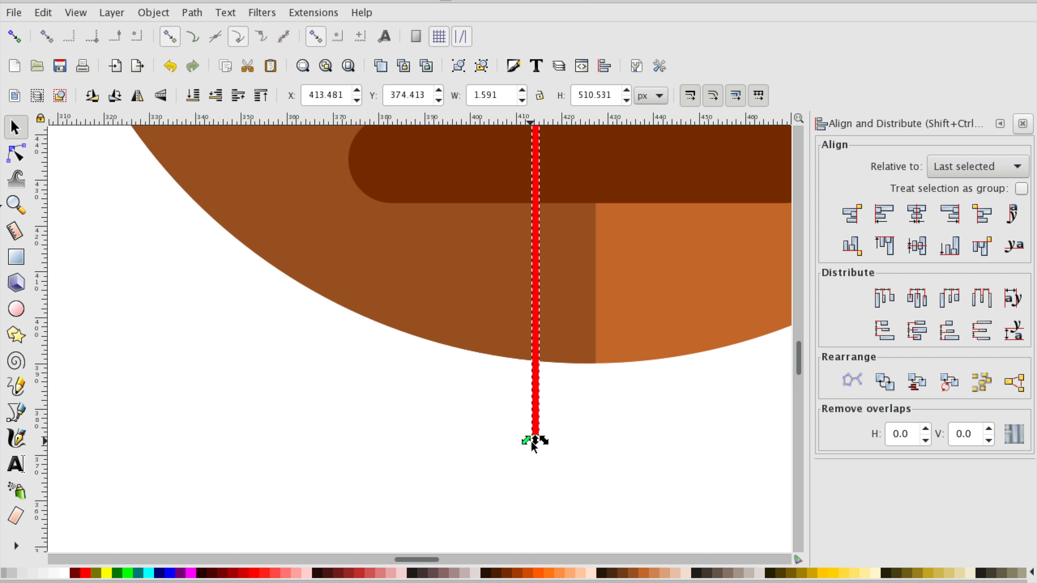
{"action": "left_click_drag", "start_coordinate": [533, 441], "coordinate": [537, 141]}
{"action": "scroll", "coordinate": [555, 204], "scroll_direction": "up", "scroll_amount": 3}
{"action": "scroll", "coordinate": [567, 271], "scroll_direction": "up", "scroll_amount": 3}
{"action": "left_click_drag", "start_coordinate": [535, 404], "coordinate": [536, 399]}
Narrow the strip to about 0.7 px and shift it right, just inside the neck's left edge
{"action": "scroll", "coordinate": [689, 286], "scroll_direction": "up", "scroll_amount": 15}
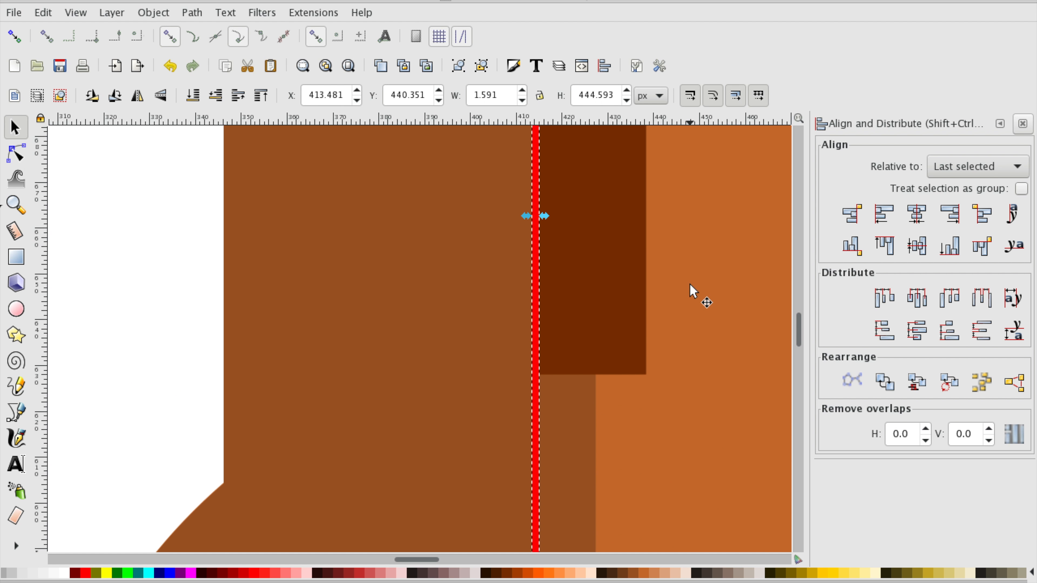
{"action": "left_click_drag", "start_coordinate": [544, 215], "coordinate": [544, 217]}
{"action": "scroll", "coordinate": [629, 250], "scroll_direction": "up", "scroll_amount": 10}
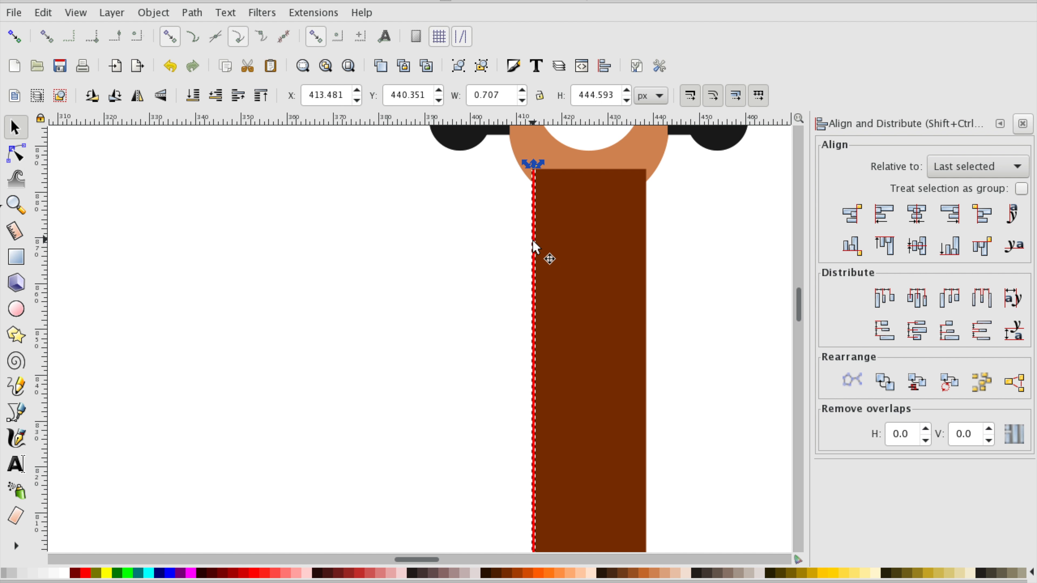
{"action": "left_click_drag", "start_coordinate": [534, 240], "coordinate": [547, 241]}
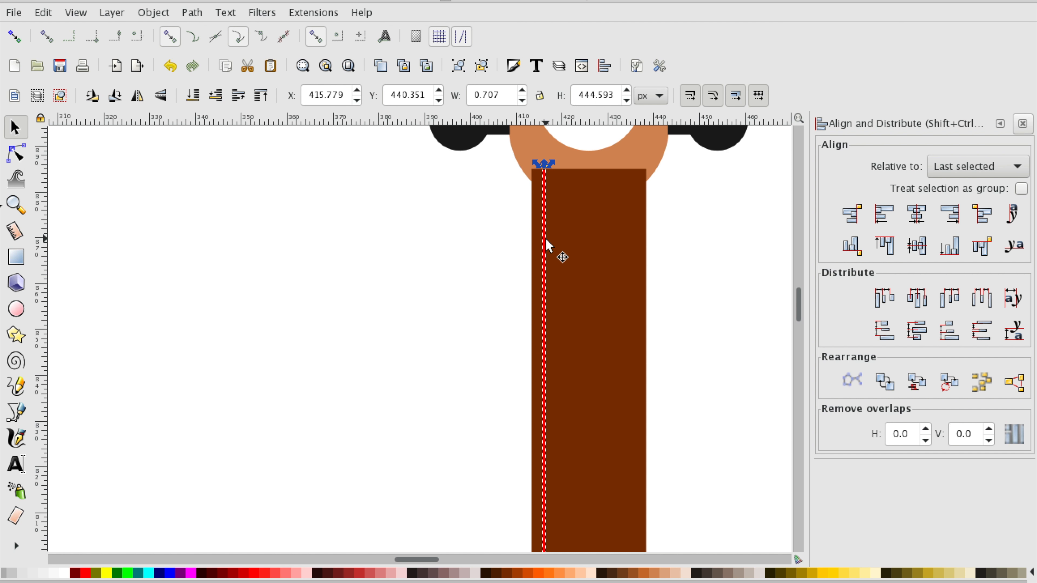
Recolour the strip near-white and narrow it to about 0.5 px to form a guitar string
{"action": "left_click", "coordinate": [42, 575]}
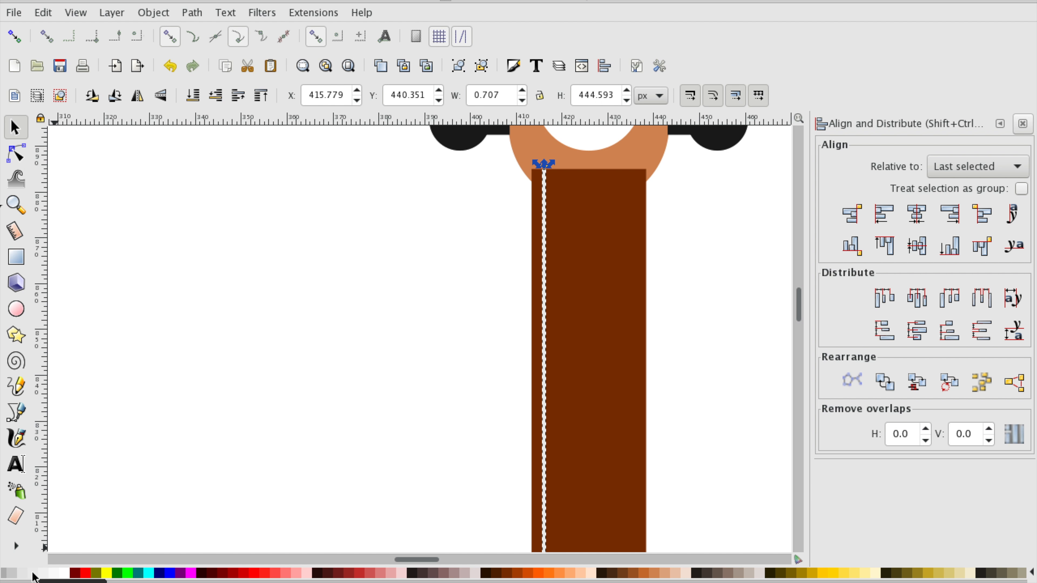
{"action": "scroll", "coordinate": [458, 394], "scroll_direction": "right", "scroll_amount": 4}
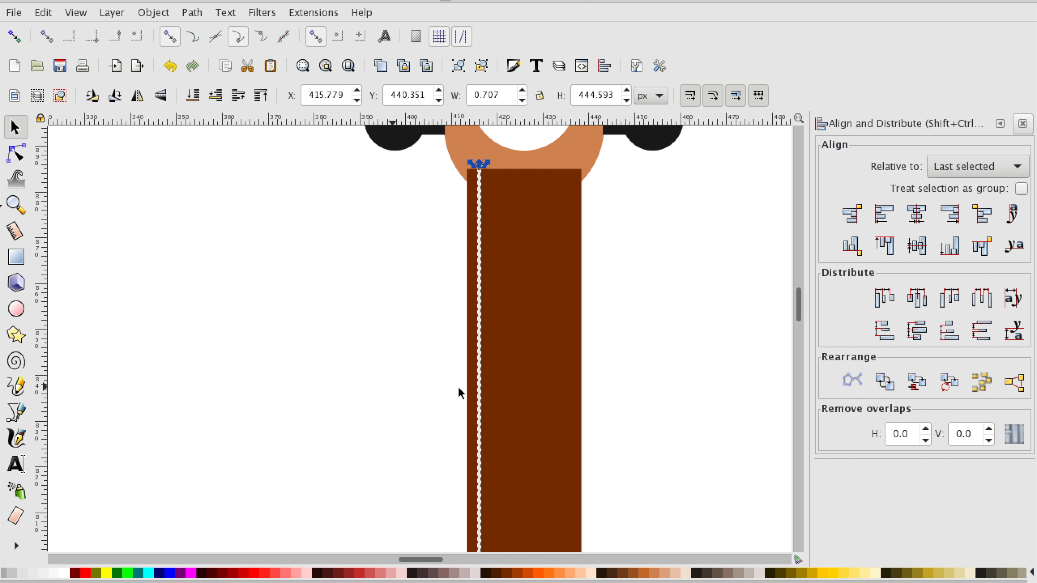
{"action": "scroll", "coordinate": [458, 394], "scroll_direction": "down", "scroll_amount": 8}
{"action": "scroll", "coordinate": [458, 392], "scroll_direction": "down", "scroll_amount": 10}
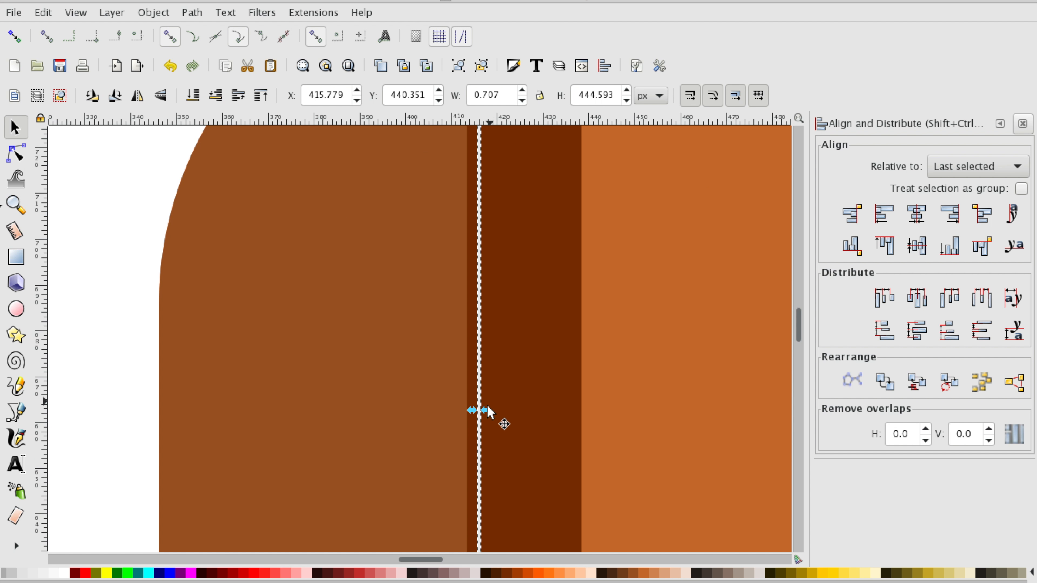
{"action": "left_click_drag", "start_coordinate": [482, 410], "coordinate": [482, 412]}
Stamp copies of the string across the neck to form four strings, and delete the spare string
{"action": "scroll", "coordinate": [732, 297], "scroll_direction": "up", "scroll_amount": 10}
{"action": "scroll", "coordinate": [731, 296], "scroll_direction": "up", "scroll_amount": 3}
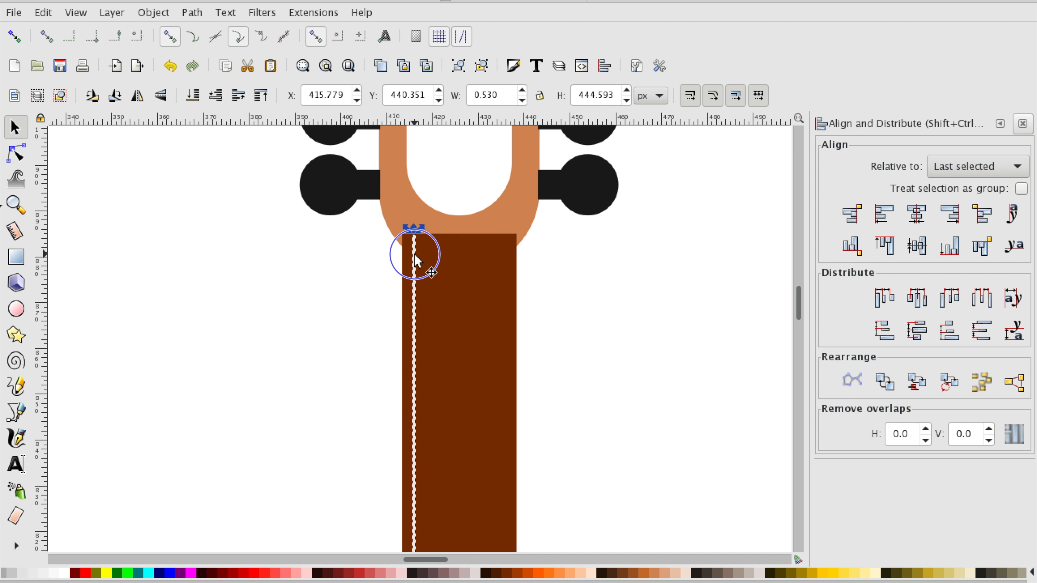
{"action": "left_click_drag", "start_coordinate": [415, 256], "coordinate": [513, 200]}
{"action": "right_click", "coordinate": [512, 201]}
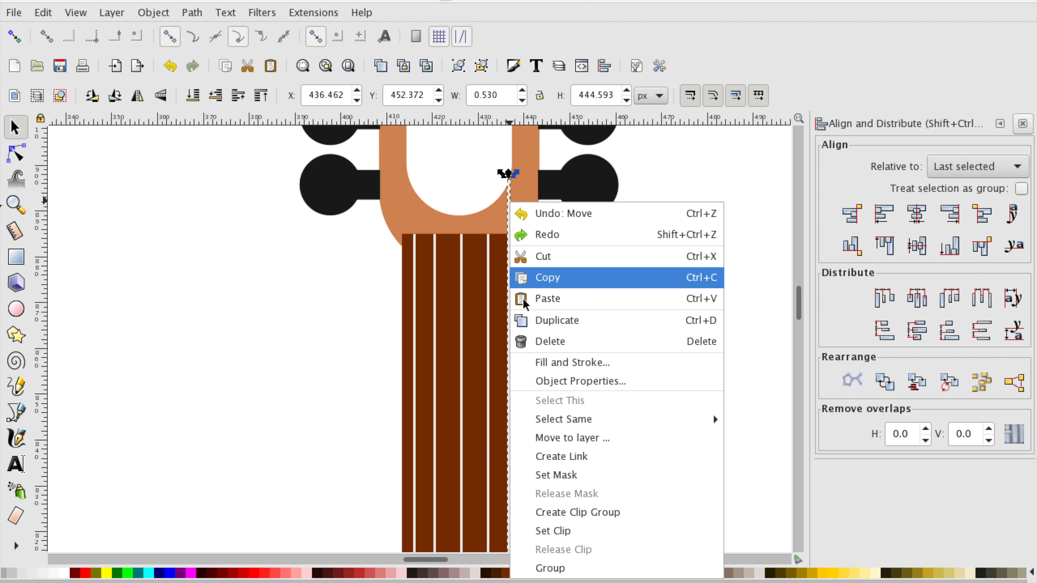
{"action": "left_click", "coordinate": [535, 342]}
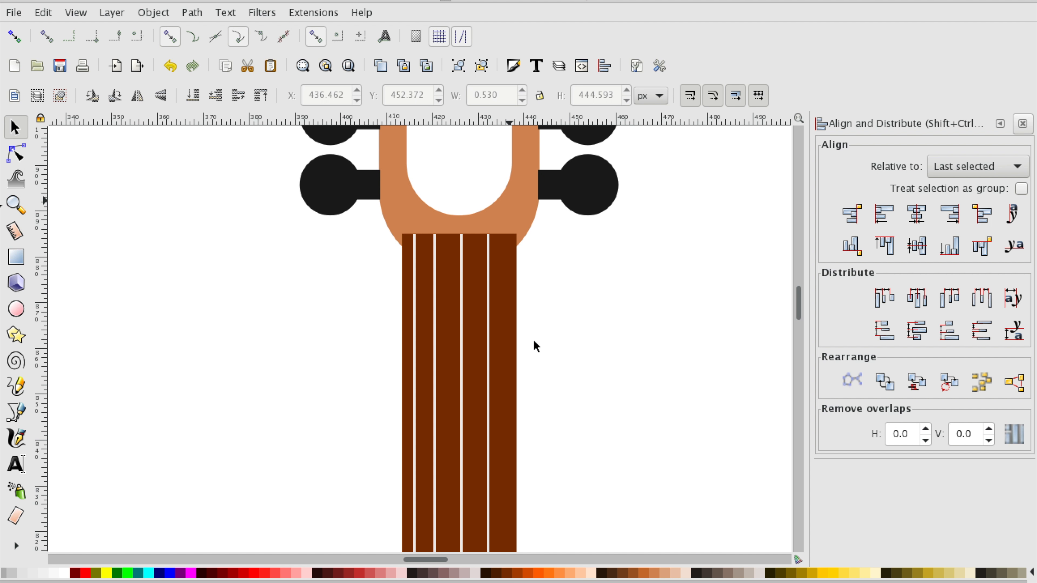
Shift the strings sideways on the neck to adjust their spacing, placing the second one at X about 421 px
{"action": "left_click", "coordinate": [489, 314]}
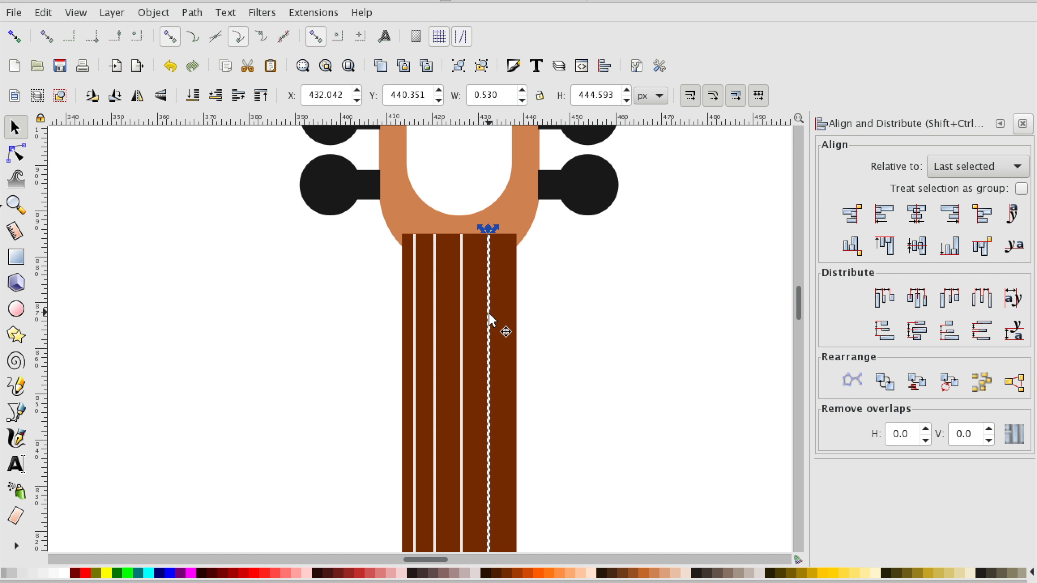
{"action": "left_click_drag", "start_coordinate": [490, 318], "coordinate": [445, 301]}
{"action": "left_click", "coordinate": [434, 304]}
{"action": "left_click", "coordinate": [601, 341]}
Examine the complete guitar with its strings running from the headstock to the bridge
{"action": "key", "text": "minus"}
{"action": "key", "text": "minus"}
{"action": "key", "text": "minus"}
{"action": "key", "text": "minus"}
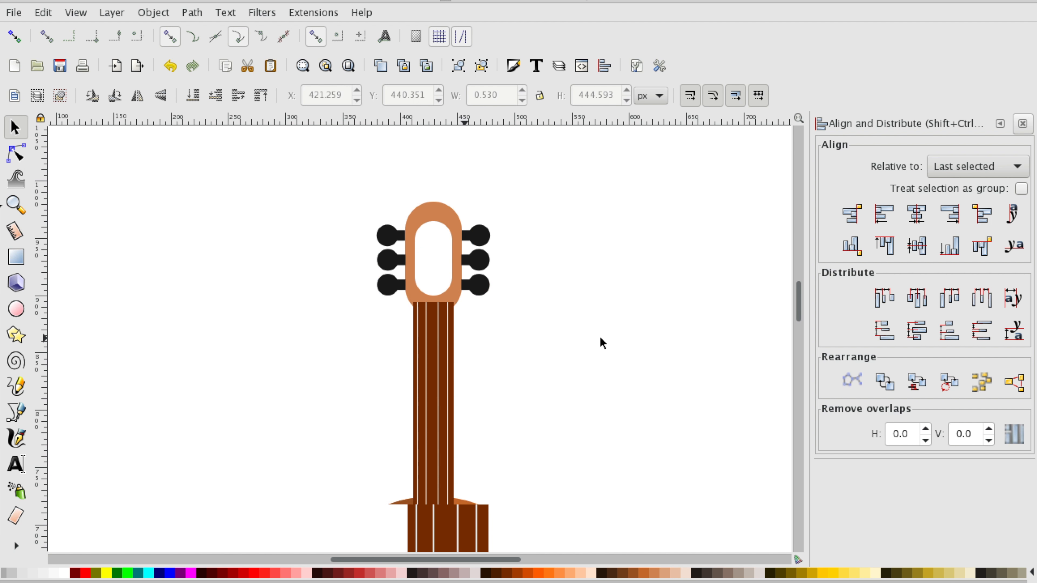
{"action": "scroll", "coordinate": [601, 343], "scroll_direction": "down", "scroll_amount": 10}
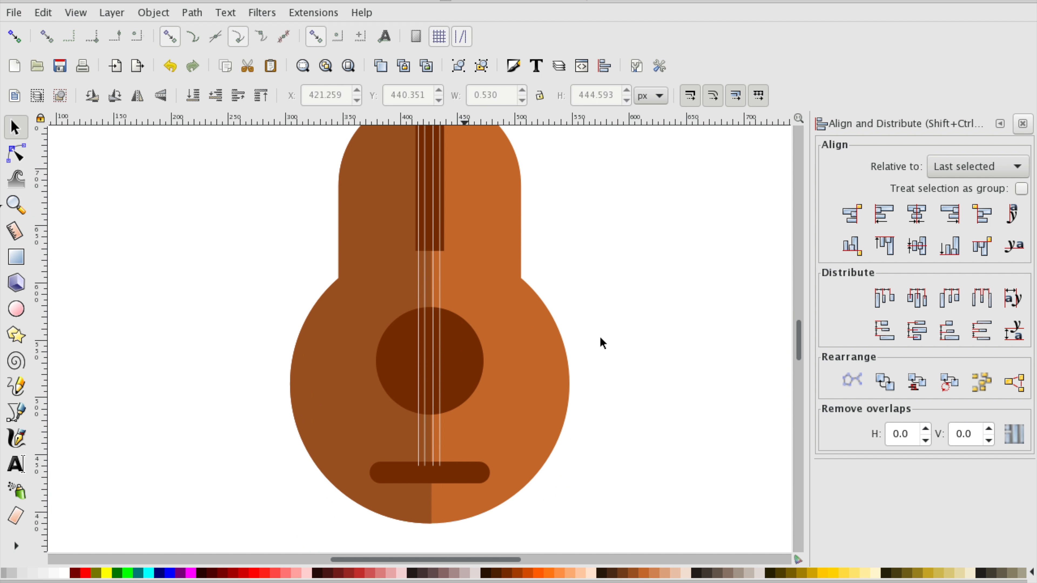
{"action": "key", "text": "minus"}
{"action": "key", "text": "minus"}
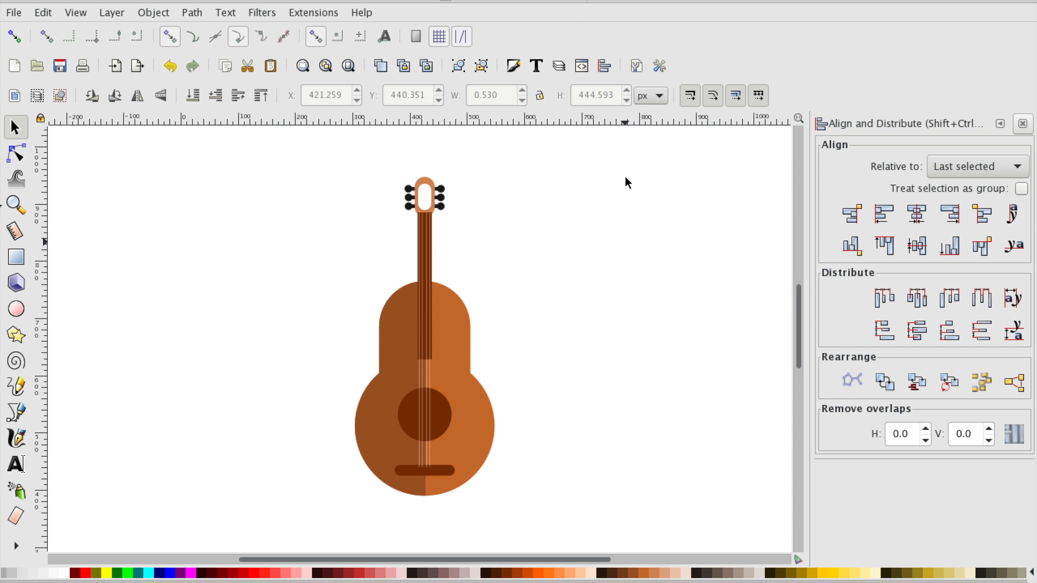
{"action": "key", "text": "plus"}
{"action": "key", "text": "minus"}
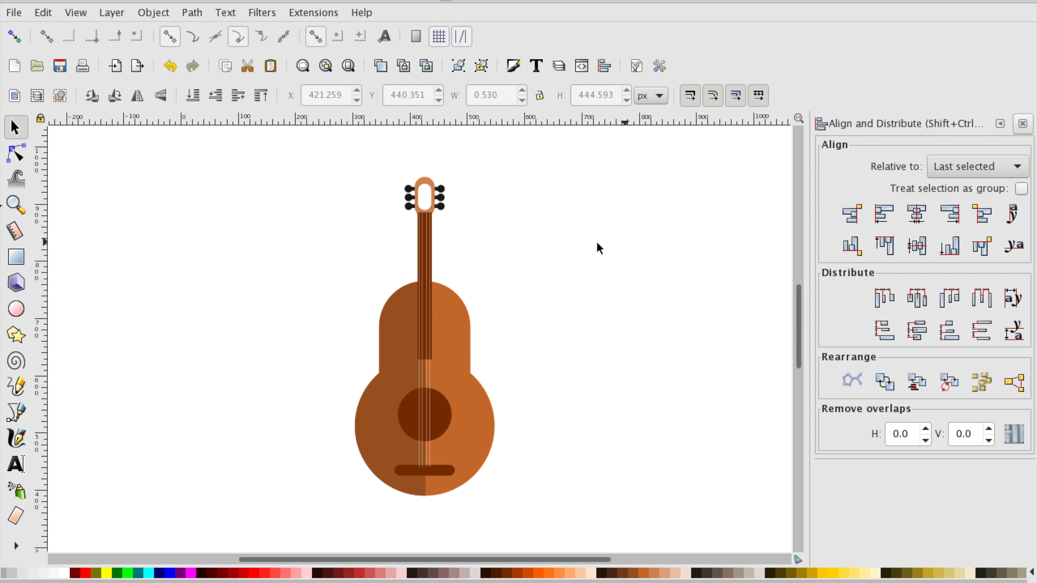